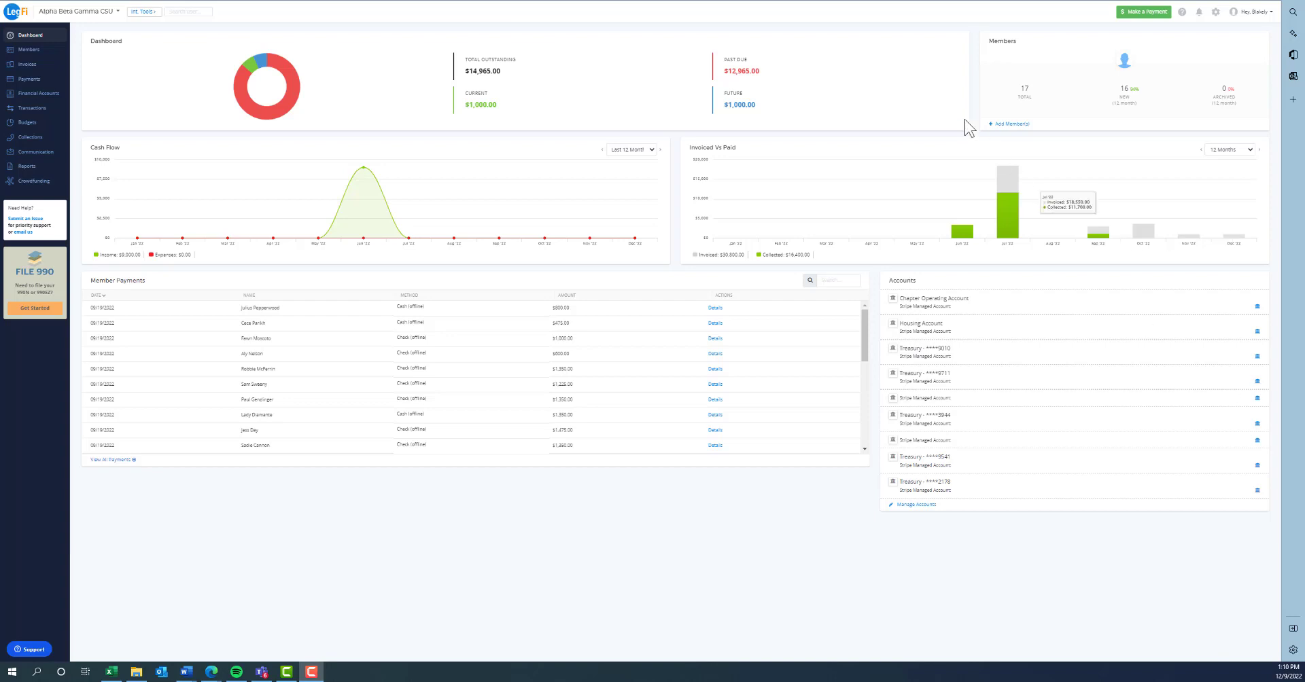
- Open the help center and view the Getting Started resources for new admins
{"action": "left_click", "coordinate": [1186, 19]}
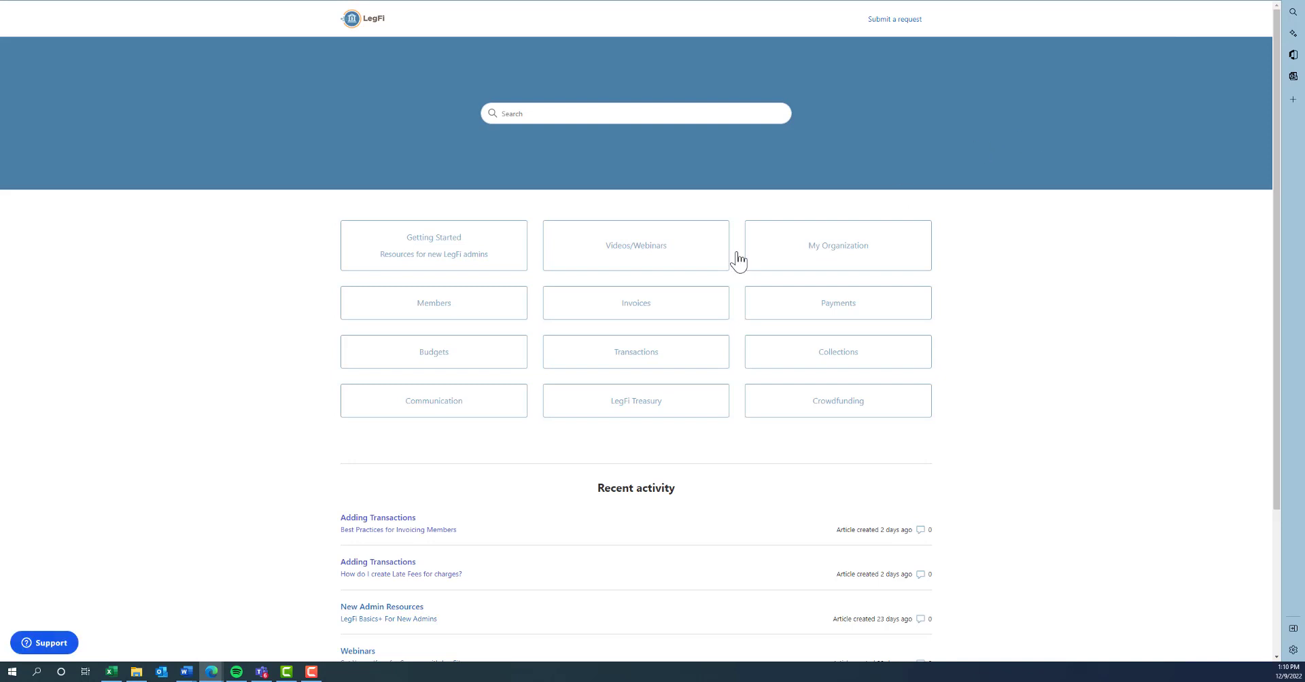
{"action": "left_click", "coordinate": [429, 254]}
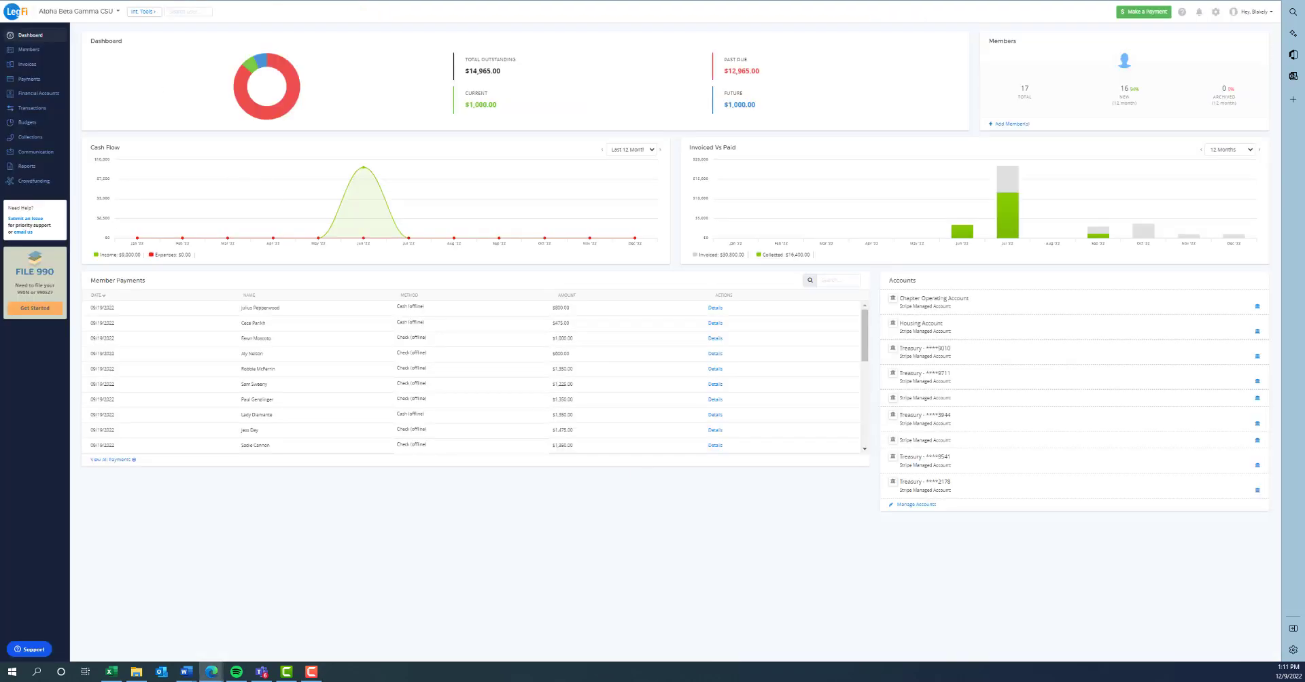
- In the 2022 budget, set the 2022 Event revenue category to $100.00 for each of January, February and March
{"action": "mouse_move", "coordinate": [208, 213]}
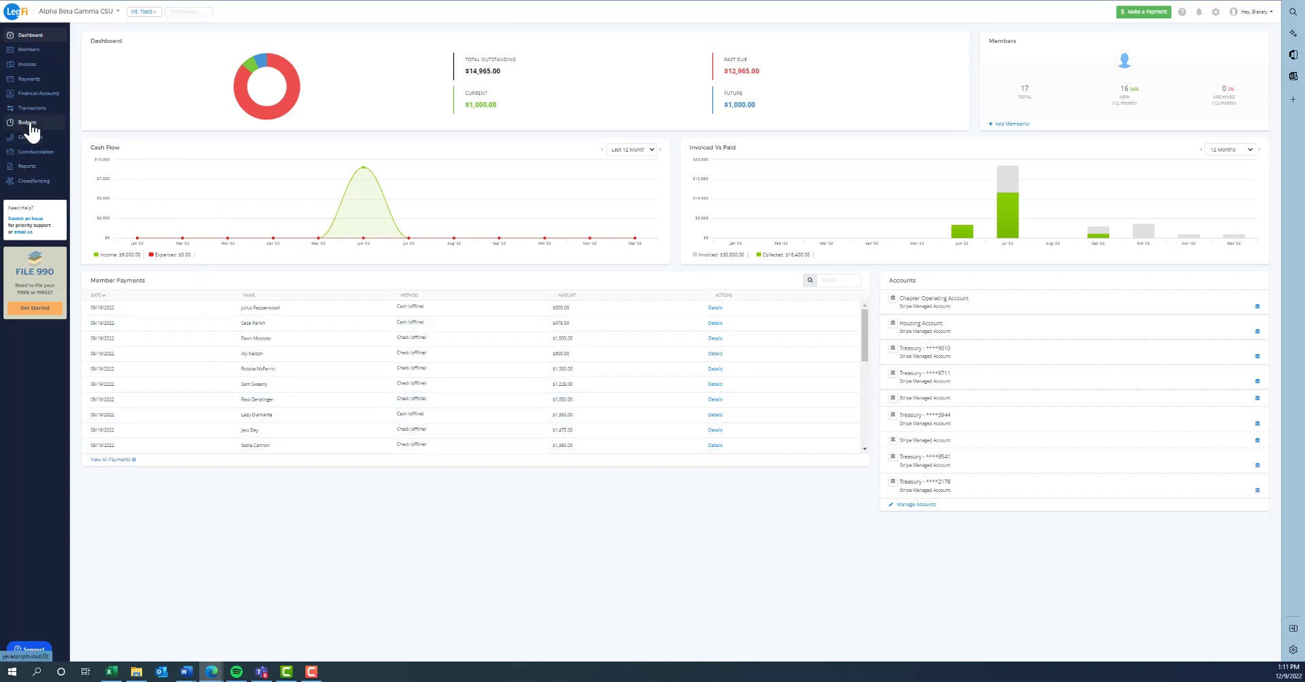
{"action": "left_click", "coordinate": [28, 123]}
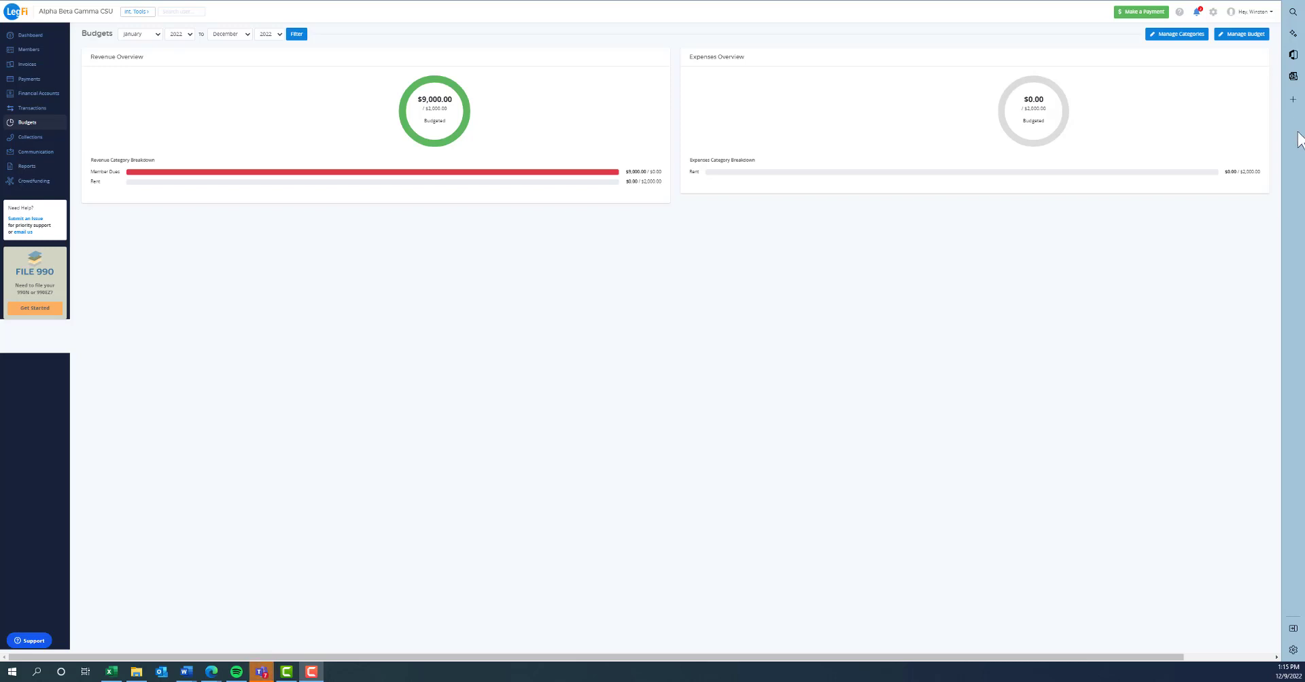
{"action": "left_click", "coordinate": [1232, 42]}
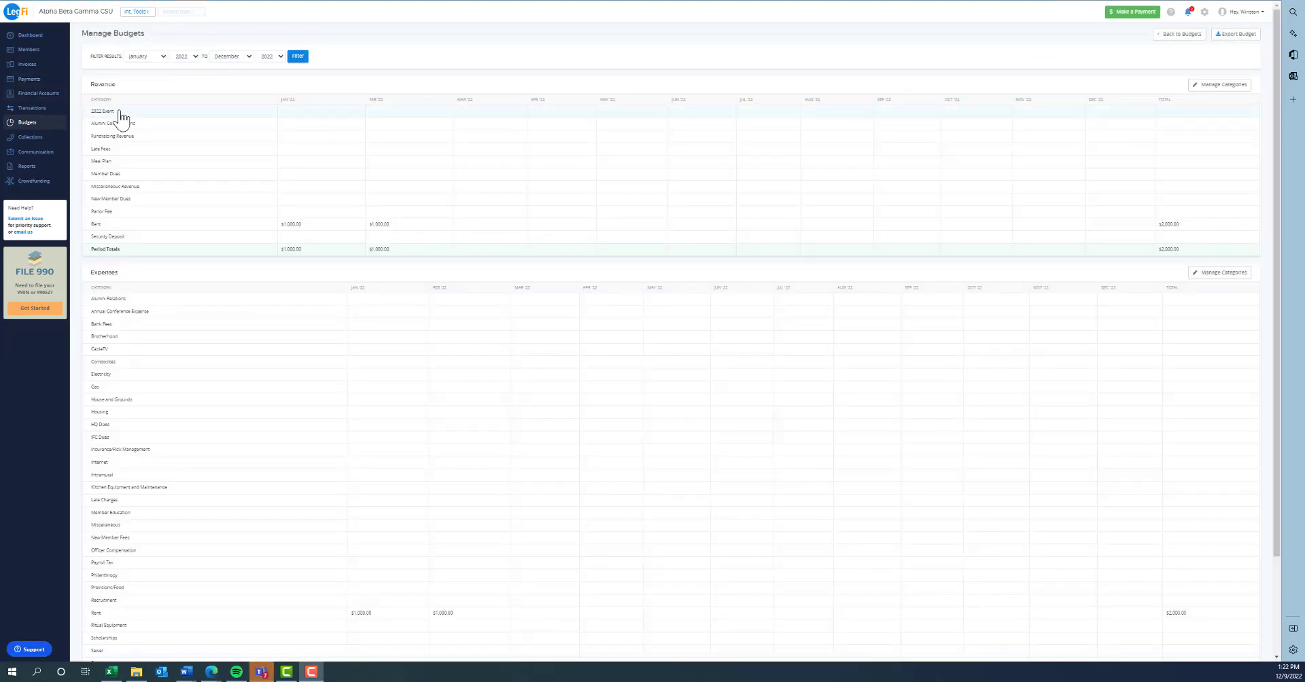
{"action": "left_click", "coordinate": [119, 117]}
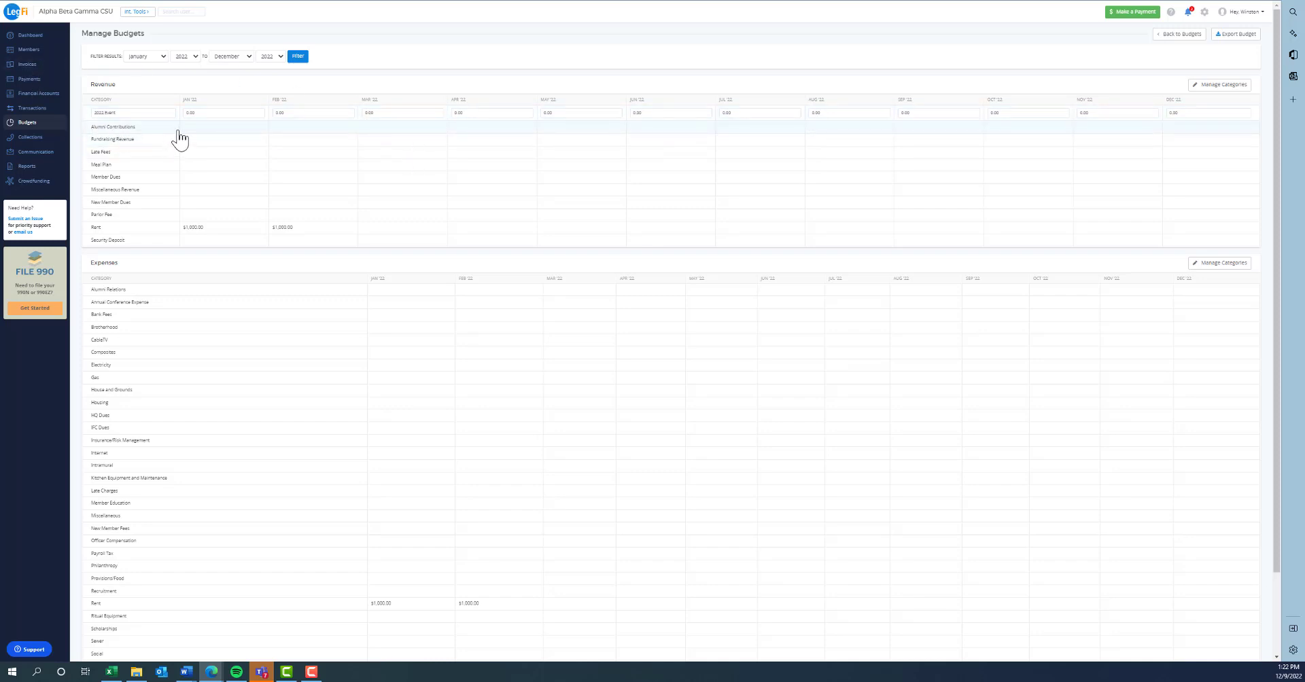
{"action": "left_click", "coordinate": [218, 114]}
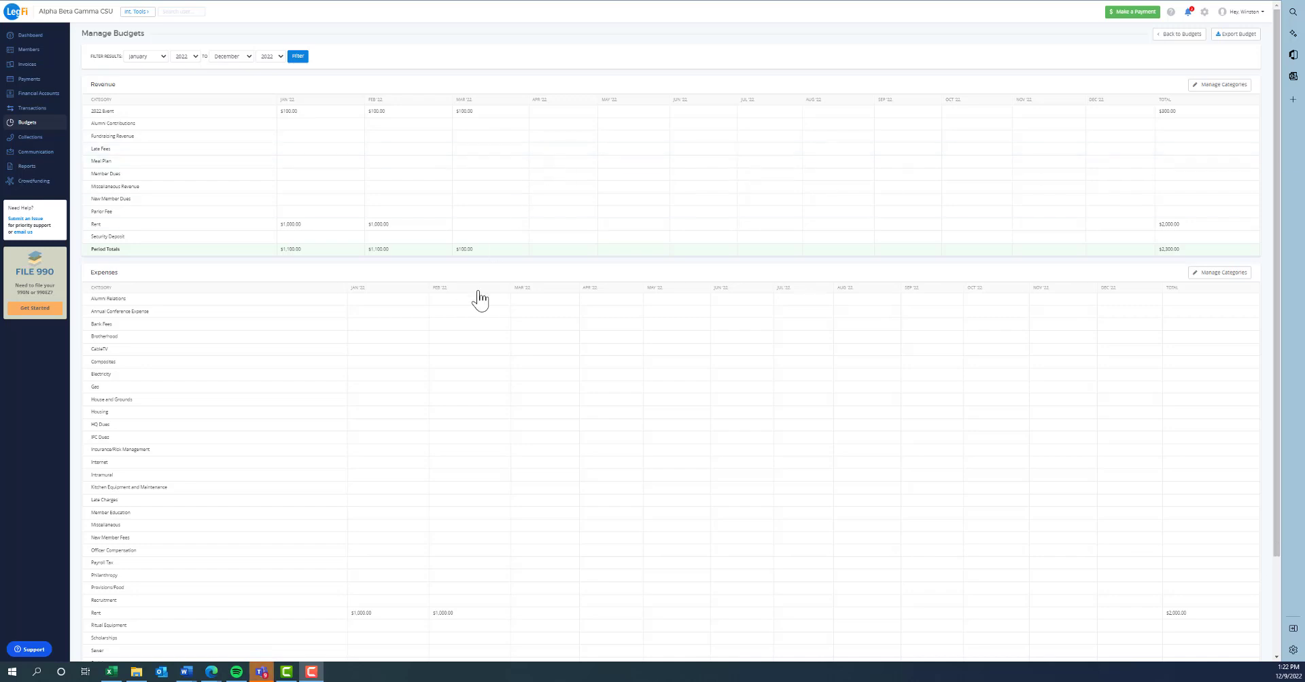
- View the monthly budget fields of the Alumni Relations expense category and return to the budget overview
{"action": "left_click", "coordinate": [455, 300]}
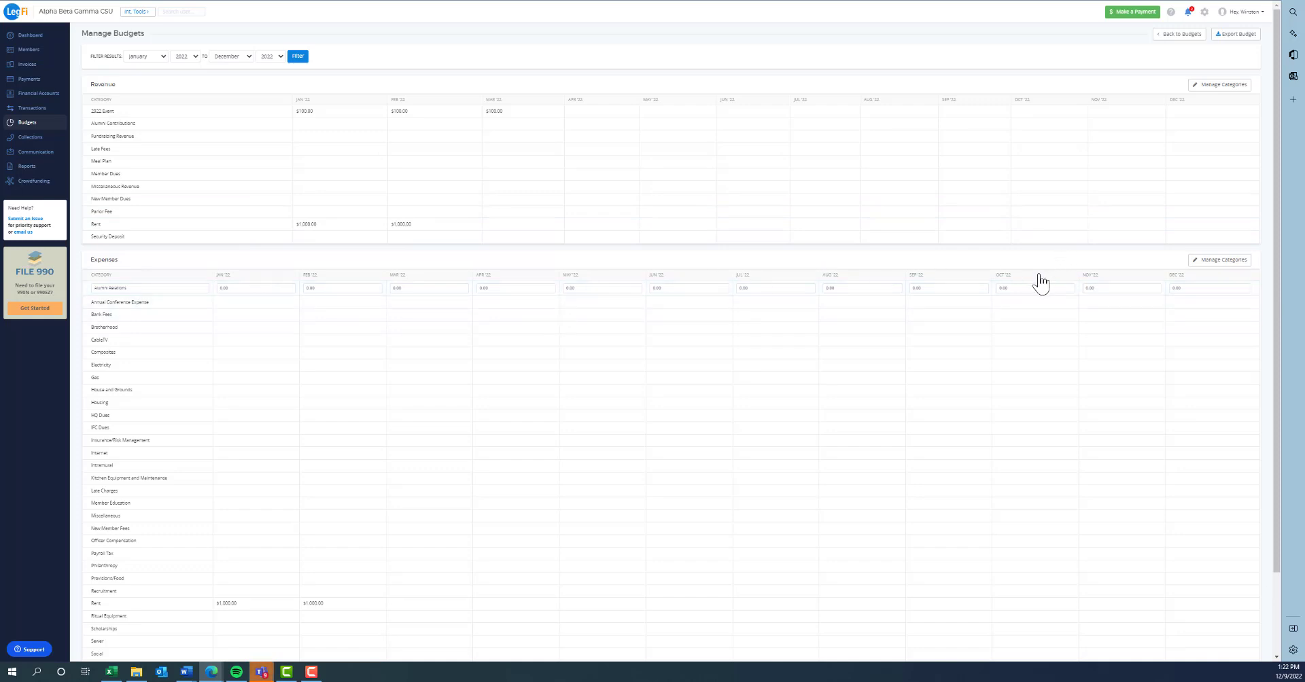
{"action": "left_click", "coordinate": [1190, 35]}
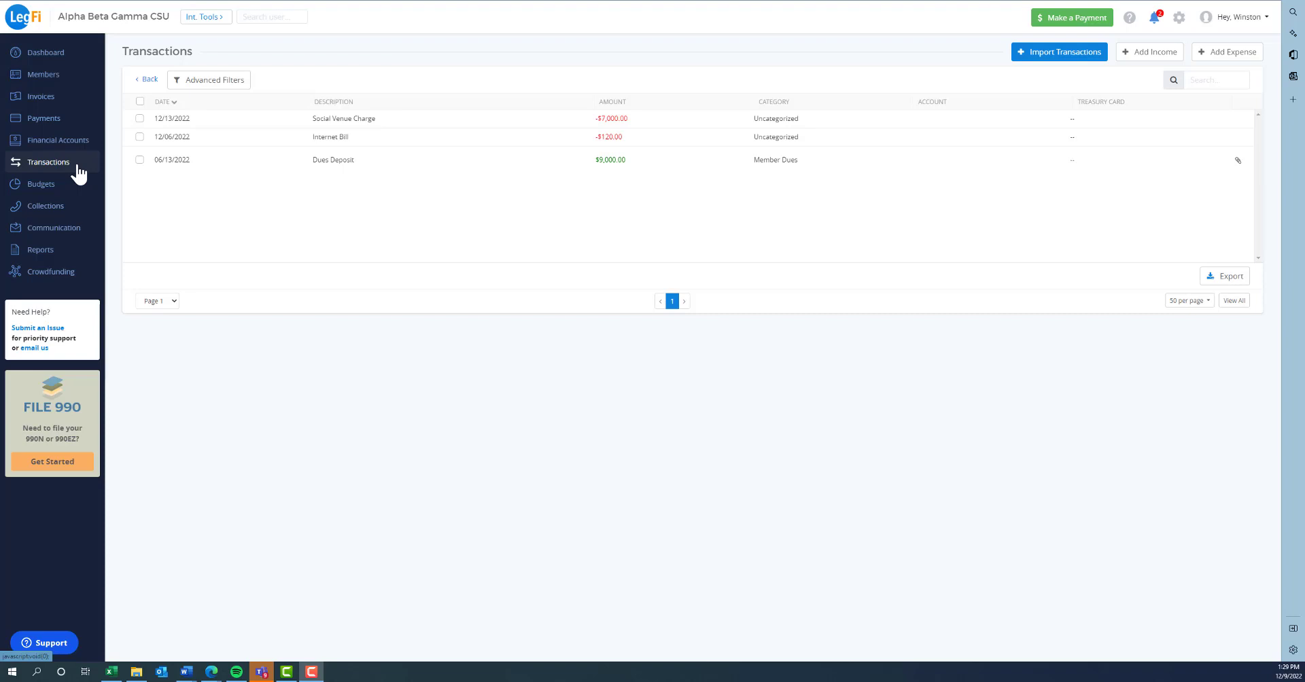
- Assign the Internet Bill transaction of 12/06/2022 to the Internet category and save it
{"action": "left_click", "coordinate": [354, 138]}
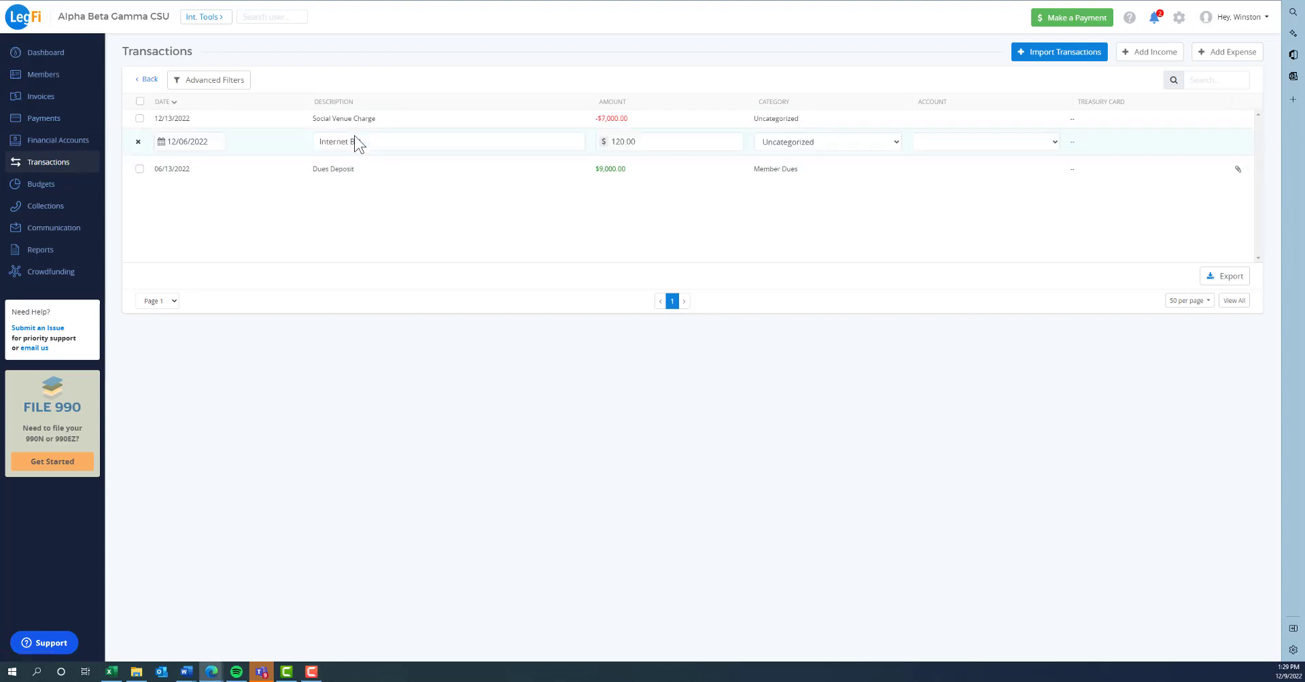
{"action": "left_click", "coordinate": [810, 151]}
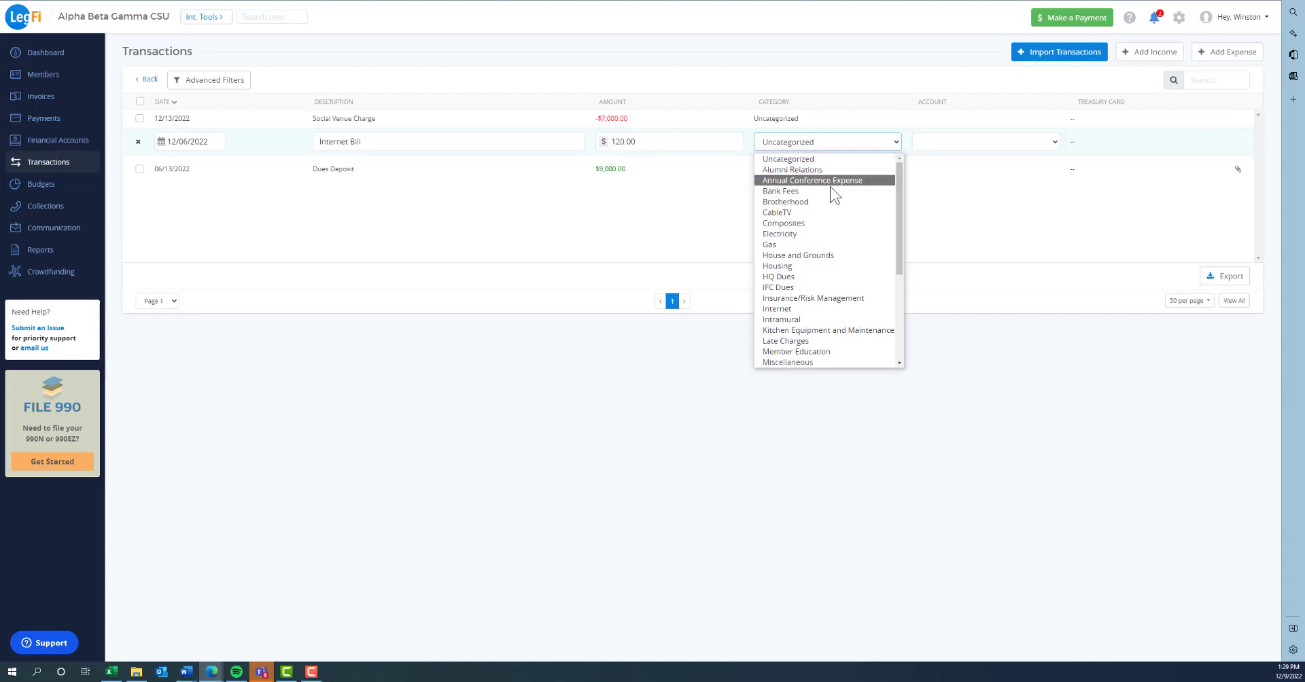
{"action": "left_click", "coordinate": [825, 311]}
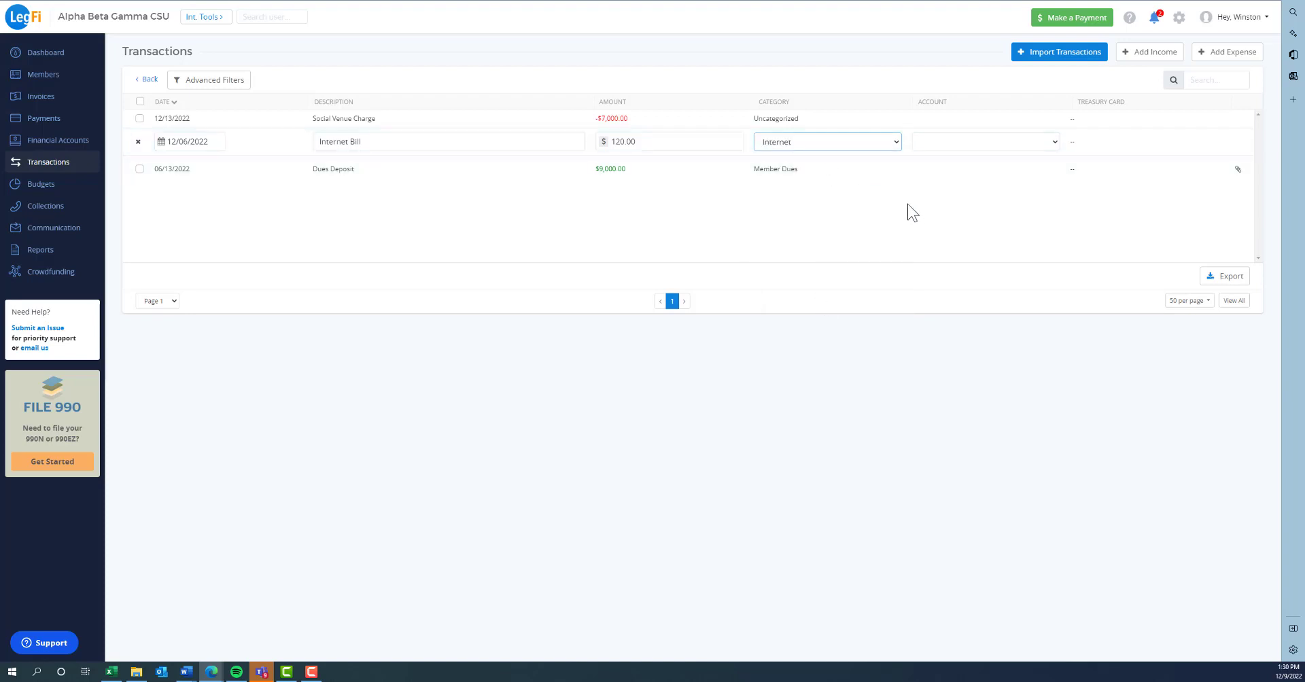
{"action": "left_click", "coordinate": [871, 134]}
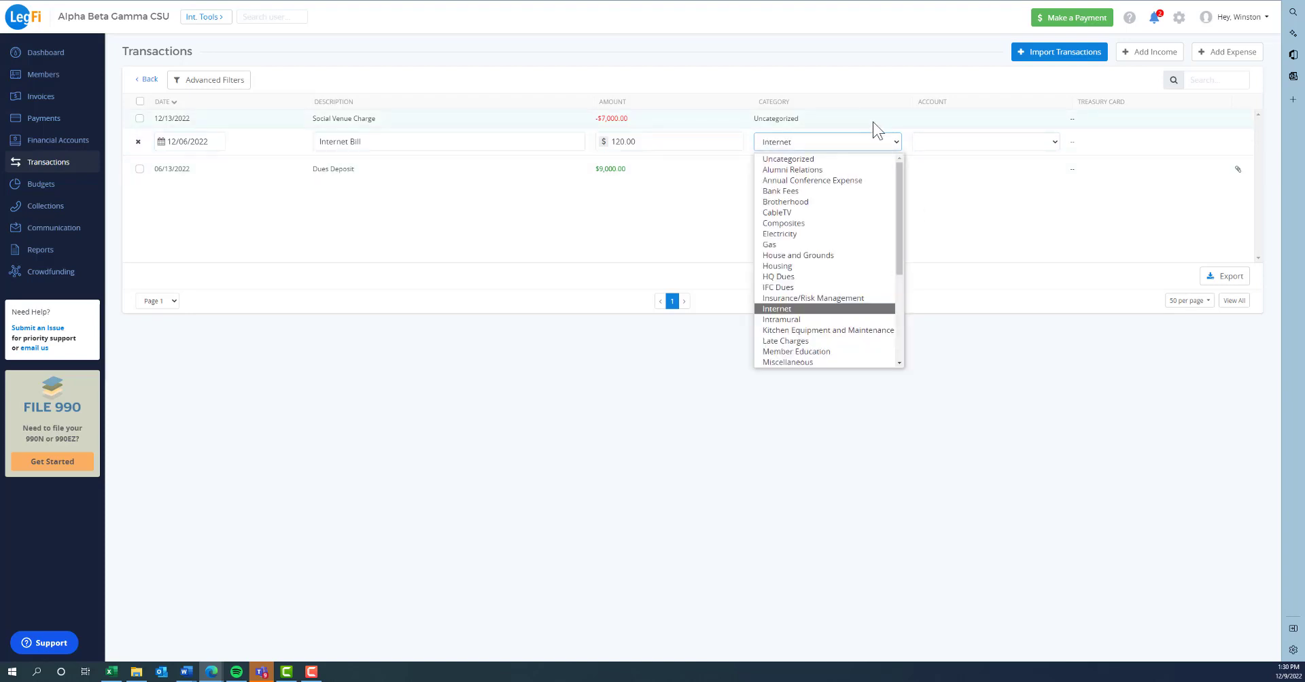
{"action": "left_click", "coordinate": [865, 122]}
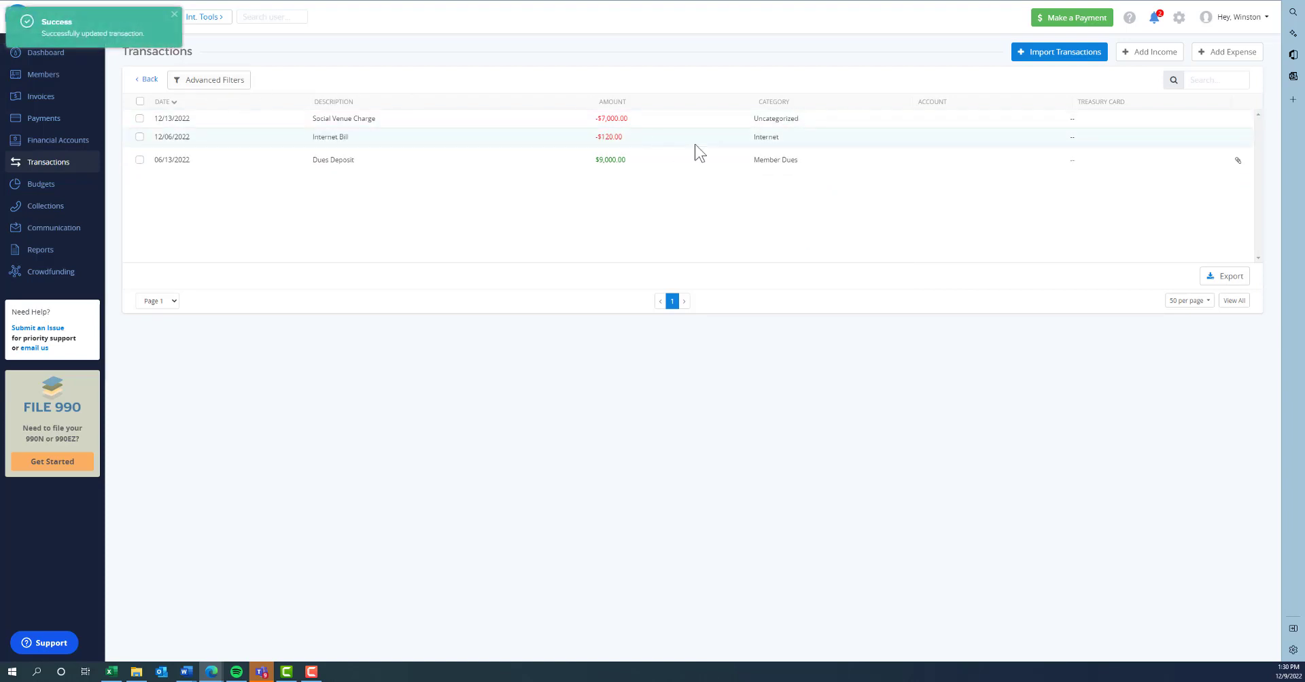
- Assign the Social Venue Charge transaction of 12/13/2022 to the Social category and save it
{"action": "left_click", "coordinate": [782, 118]}
{"action": "left_click", "coordinate": [789, 126]}
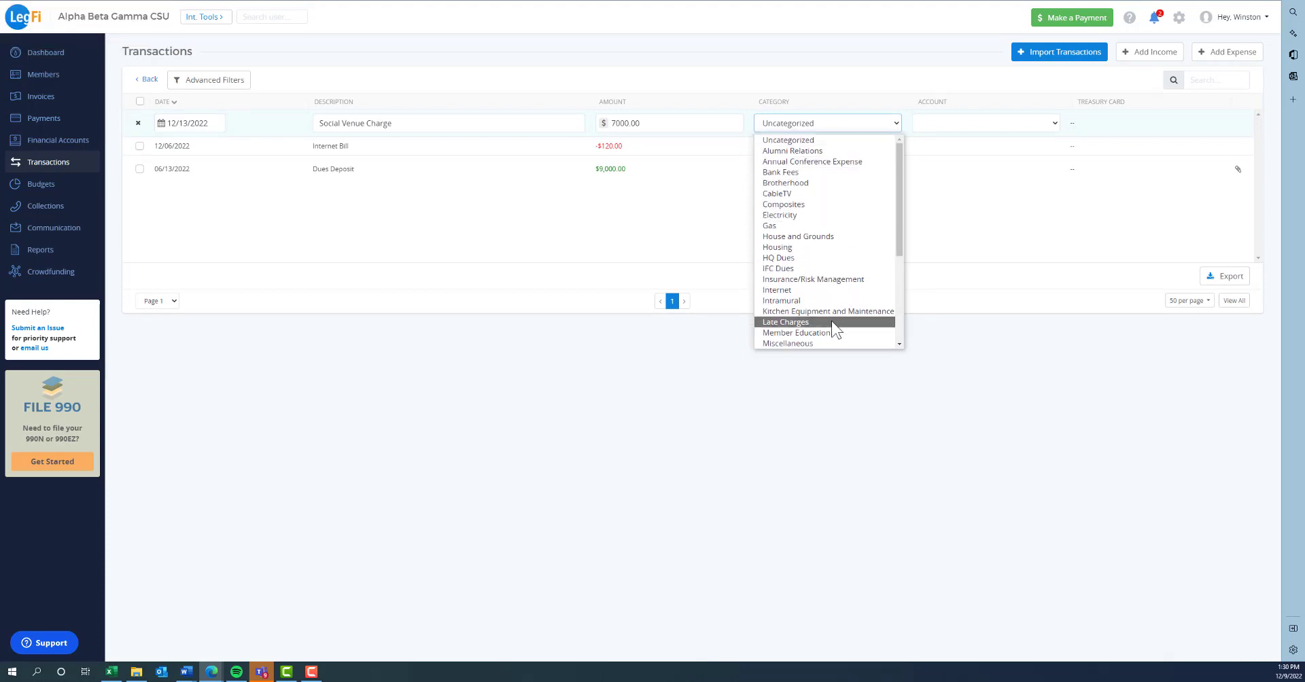
{"action": "scroll", "coordinate": [826, 316], "scroll_direction": "down", "scroll_amount": 3}
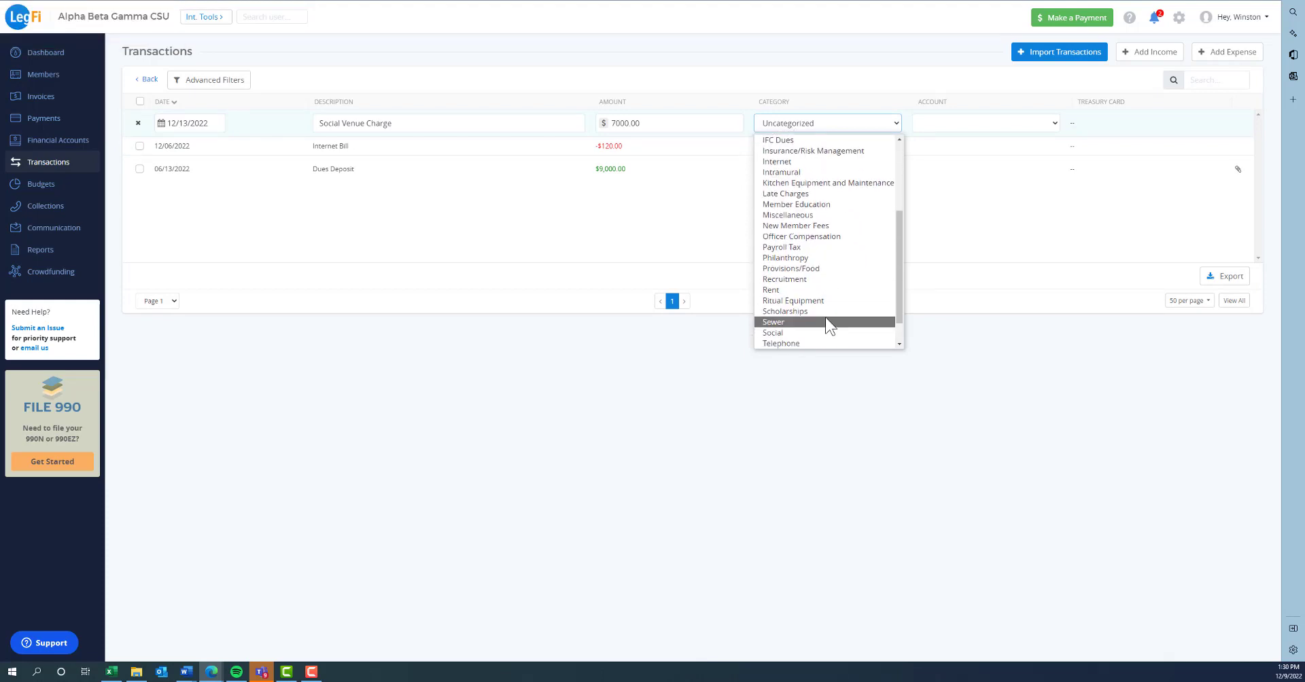
{"action": "left_click", "coordinate": [829, 339]}
{"action": "left_click", "coordinate": [874, 234]}
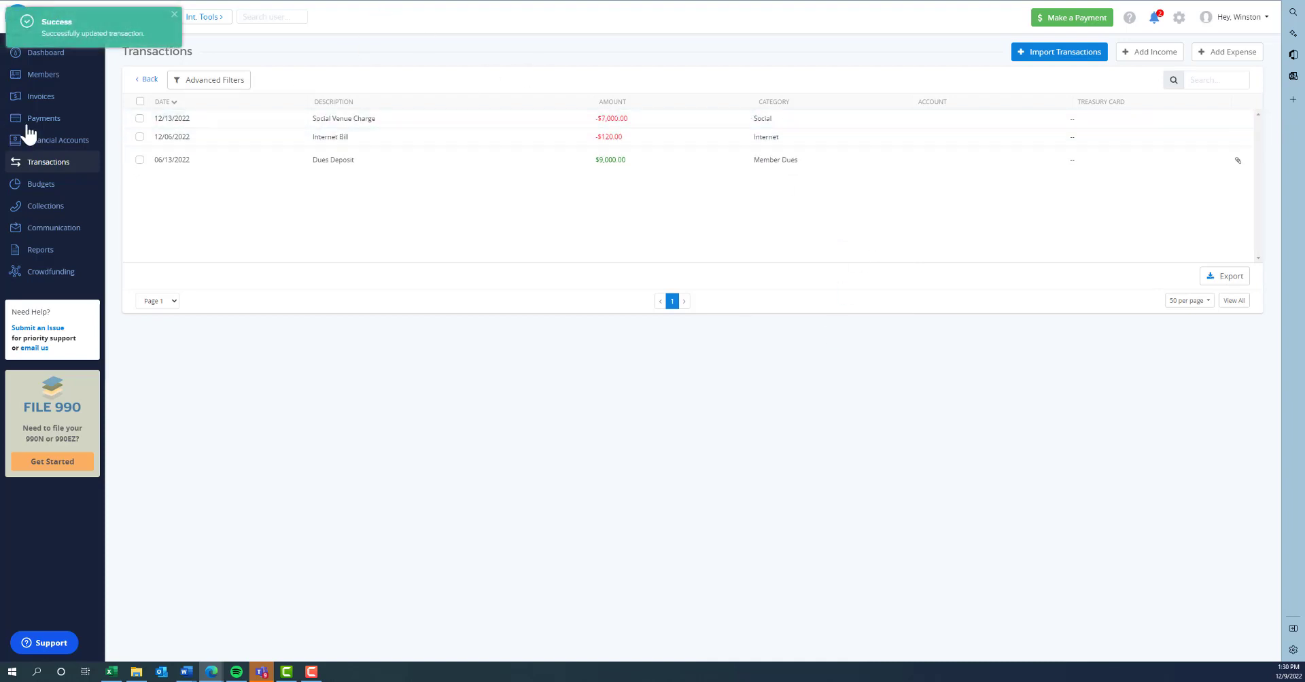
- Review the revenue and expense breakdowns in the budget overview, and return to the transactions list
{"action": "left_click", "coordinate": [36, 188]}
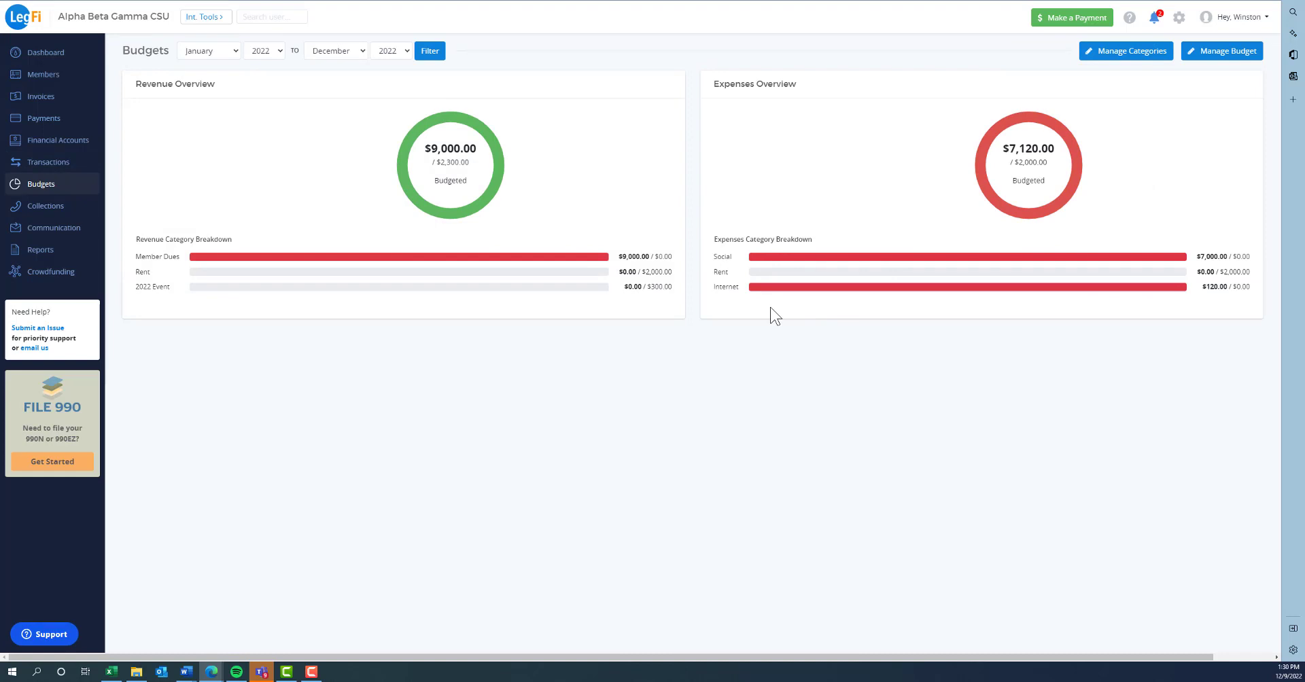
{"action": "left_click", "coordinate": [41, 164]}
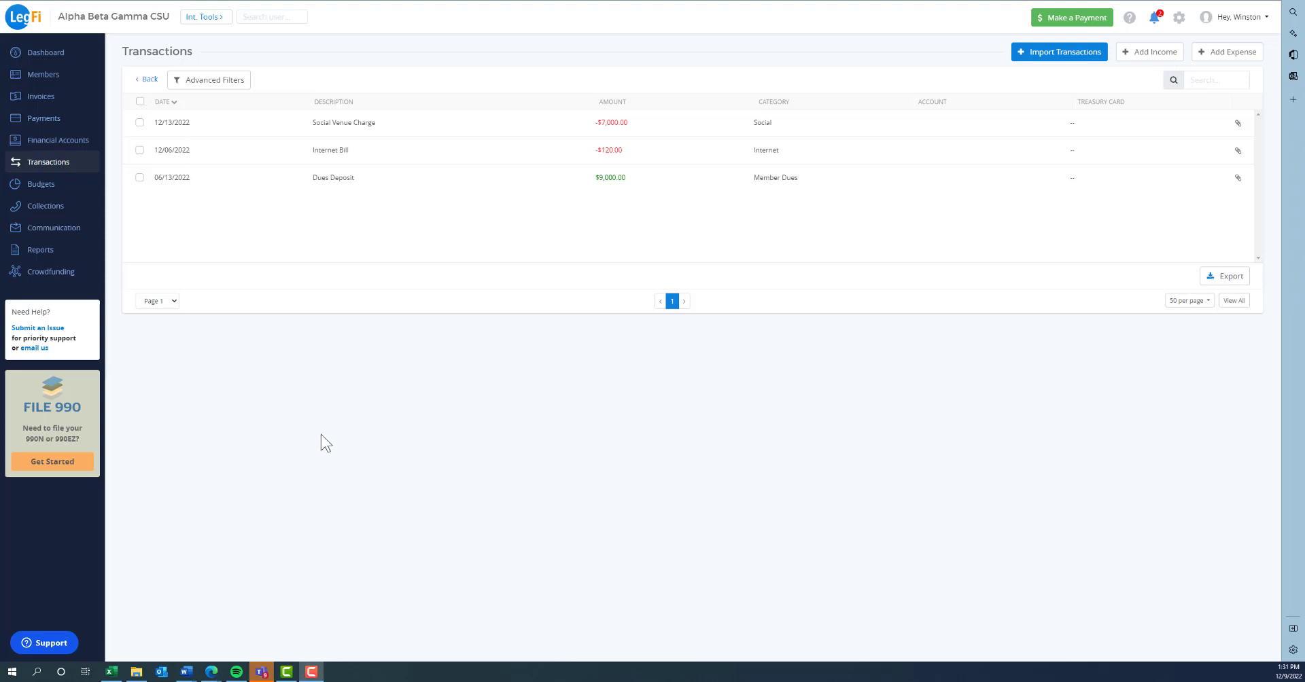
- Create a new invoice and select everyone in the Member group to bill
{"action": "left_click", "coordinate": [42, 98]}
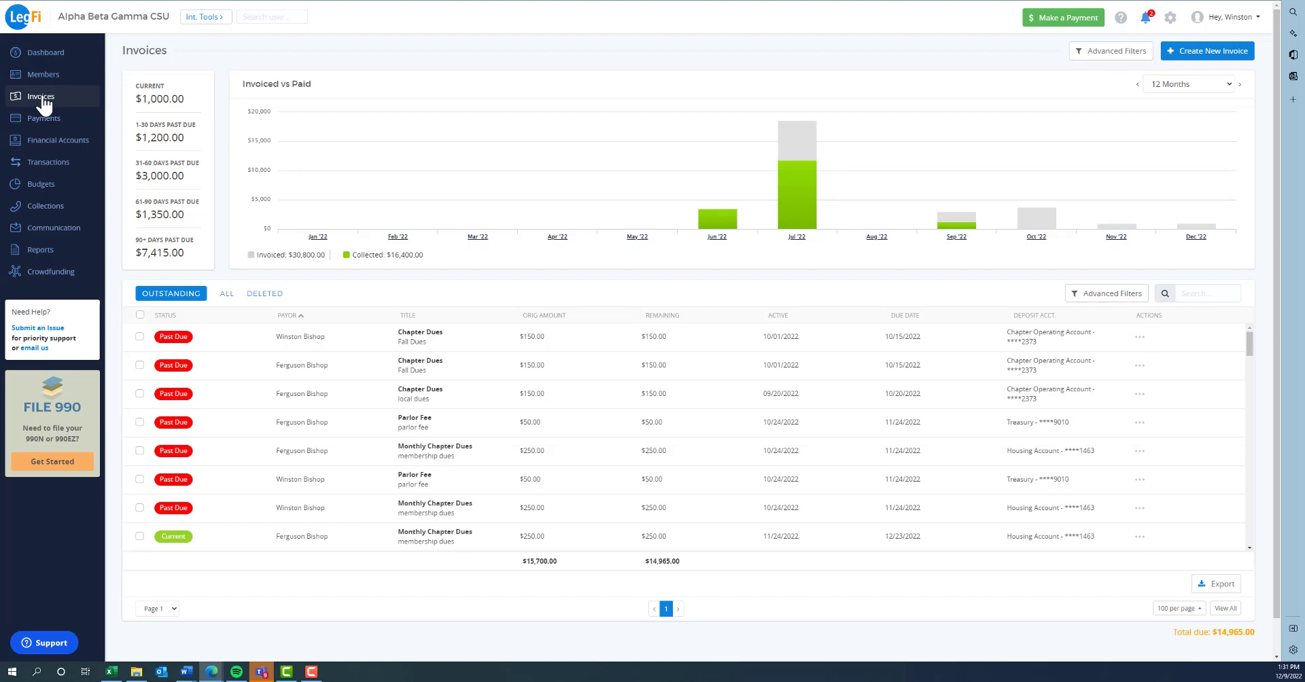
{"action": "left_click", "coordinate": [1229, 57]}
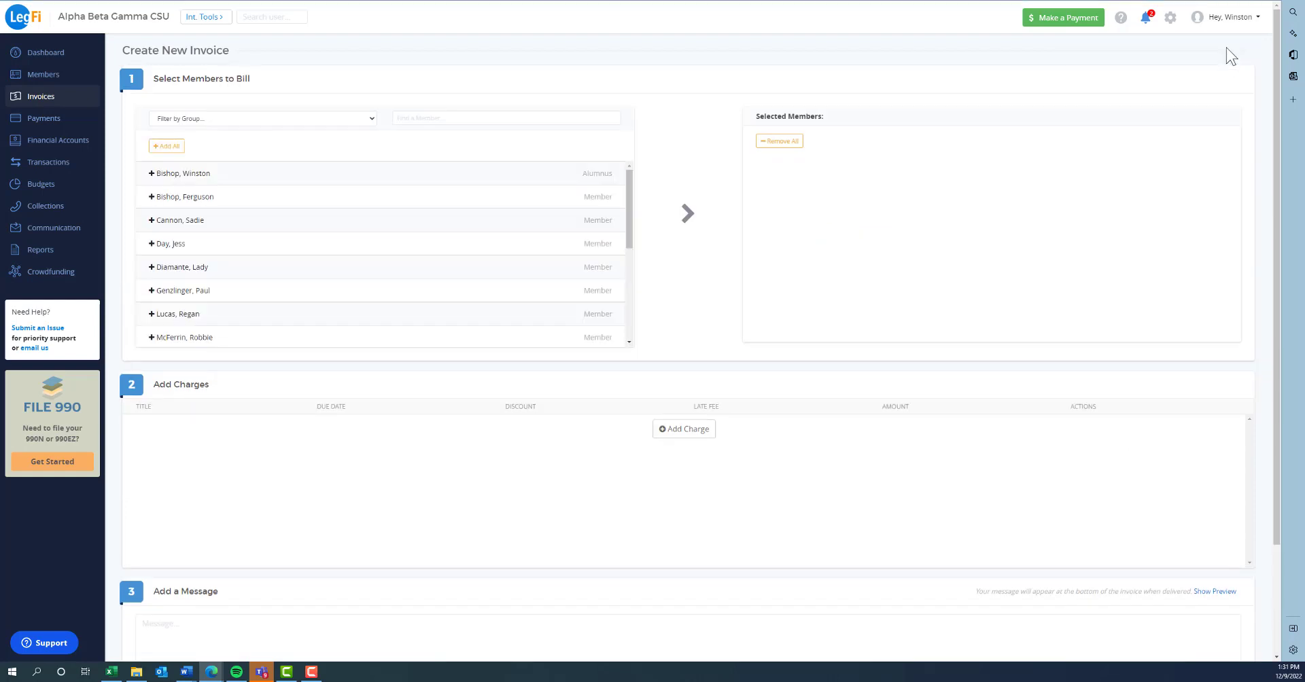
{"action": "left_click", "coordinate": [204, 119]}
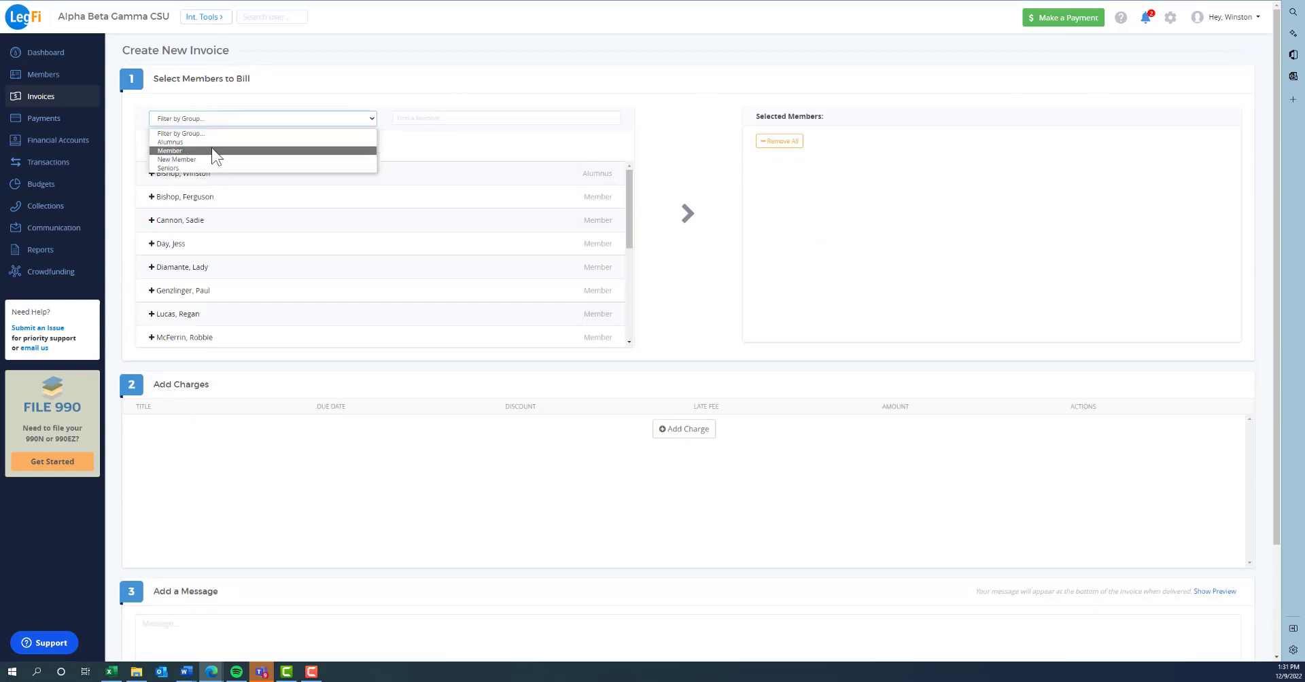
{"action": "left_click", "coordinate": [215, 151]}
{"action": "left_click", "coordinate": [163, 146]}
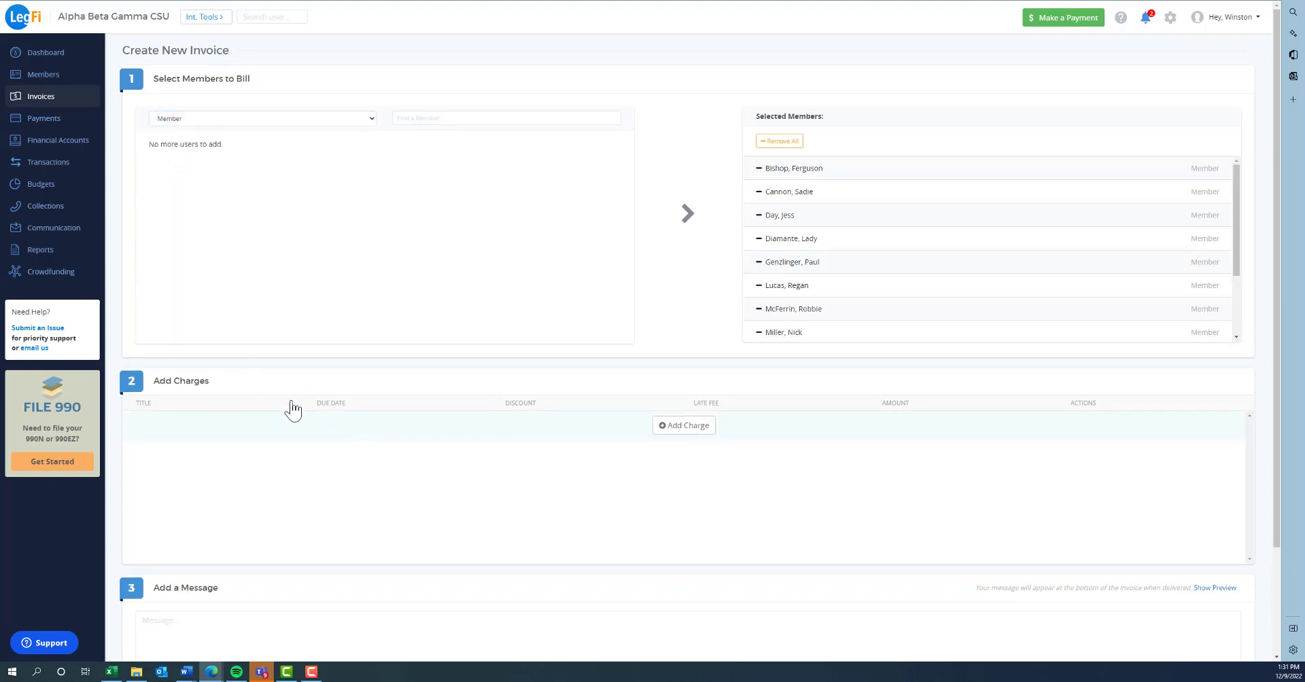
- Add a new charge to the invoice titled "Monthly Chapter Dues" and make it a recurring charge
{"action": "left_click", "coordinate": [688, 425]}
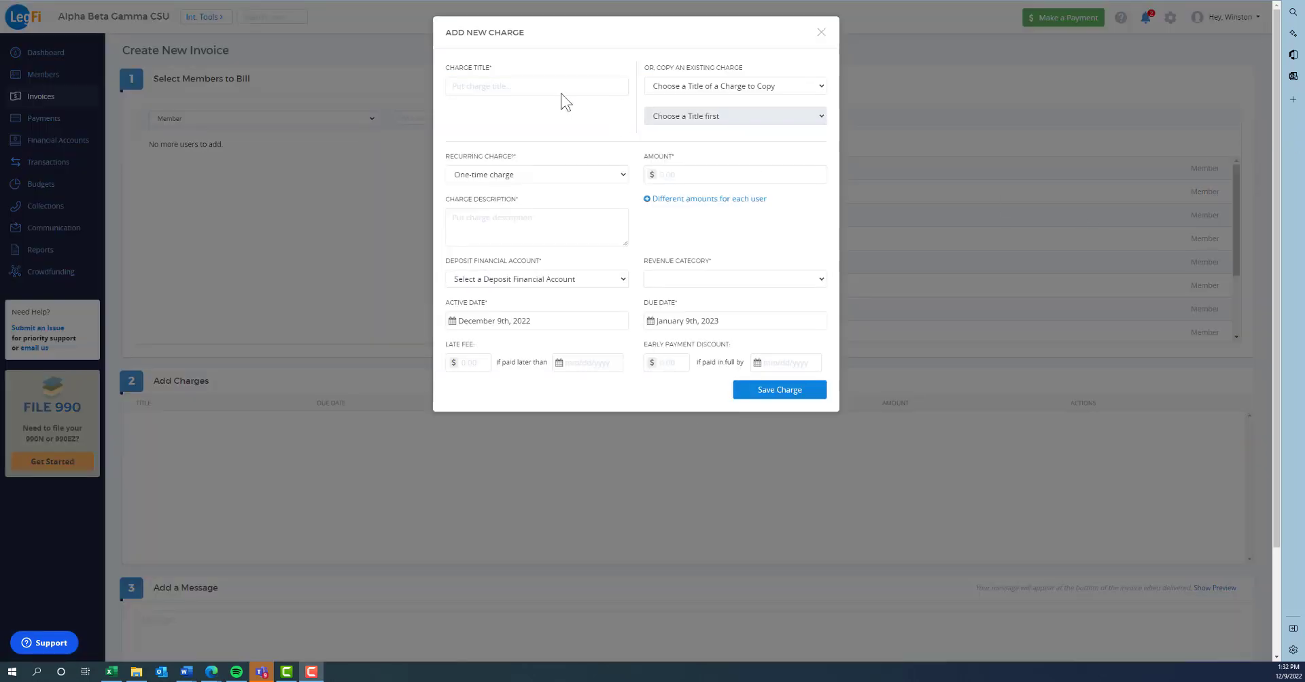
{"action": "left_click", "coordinate": [510, 84]}
{"action": "type", "text": "Mo"}
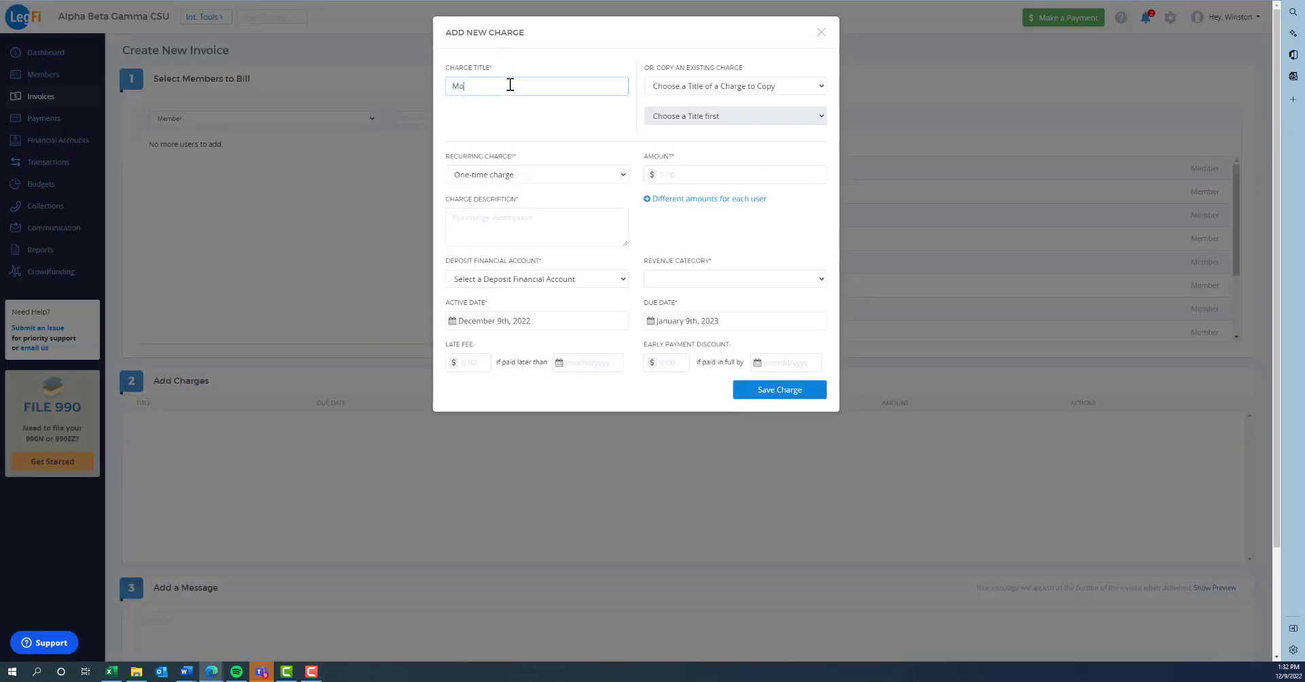
{"action": "type", "text": "nthly Chapter Dues"}
{"action": "left_click", "coordinate": [542, 179]}
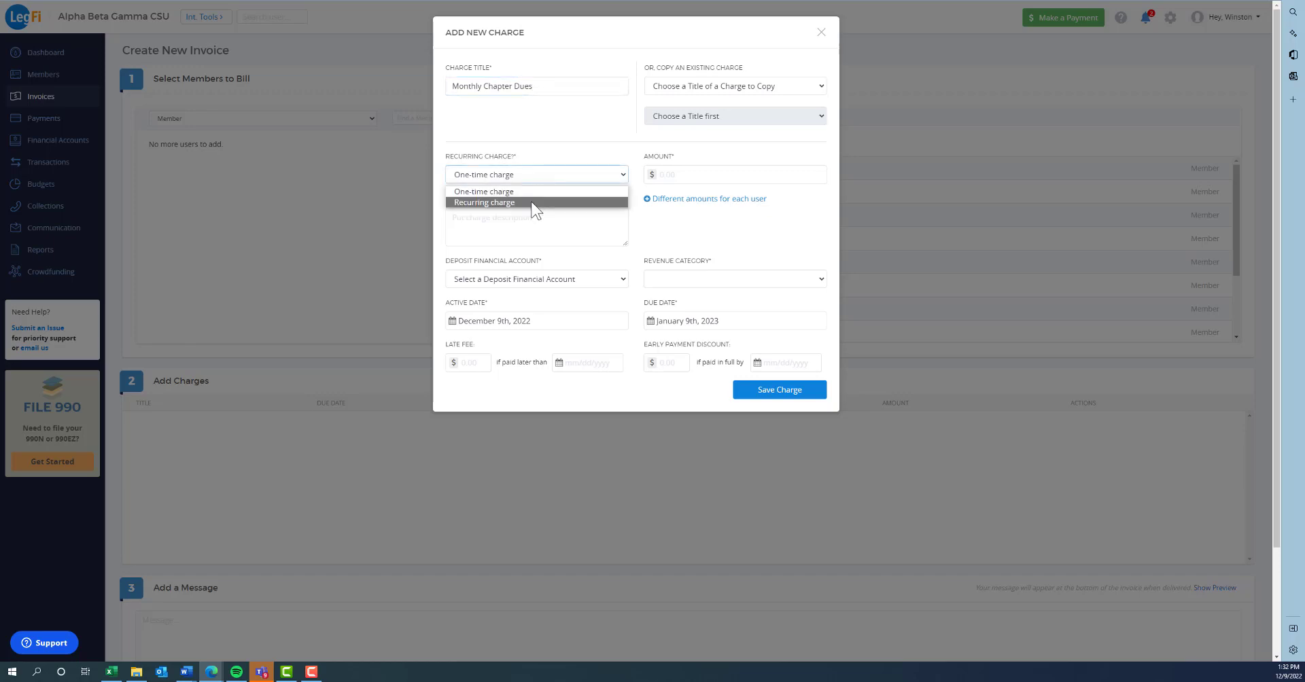
{"action": "left_click", "coordinate": [530, 204]}
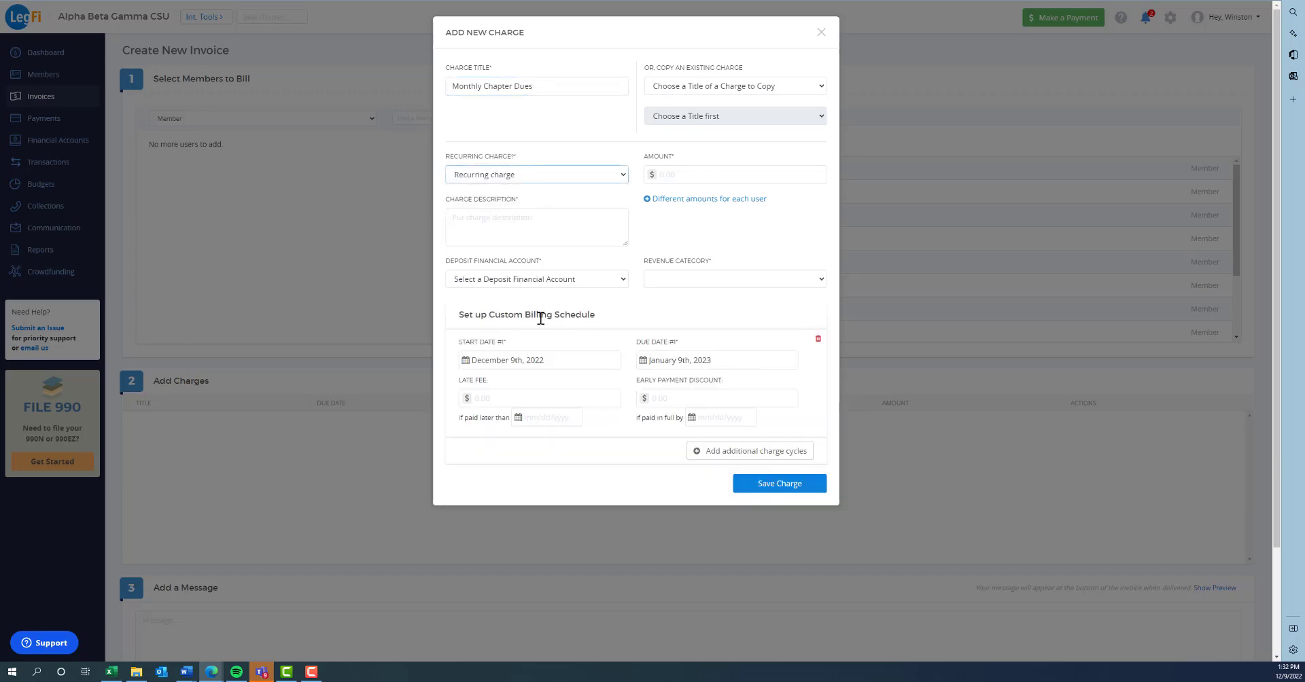
- Set the charge amount to 150.00 and enter the description "Monthly chapter dues"
{"action": "left_click", "coordinate": [688, 176]}
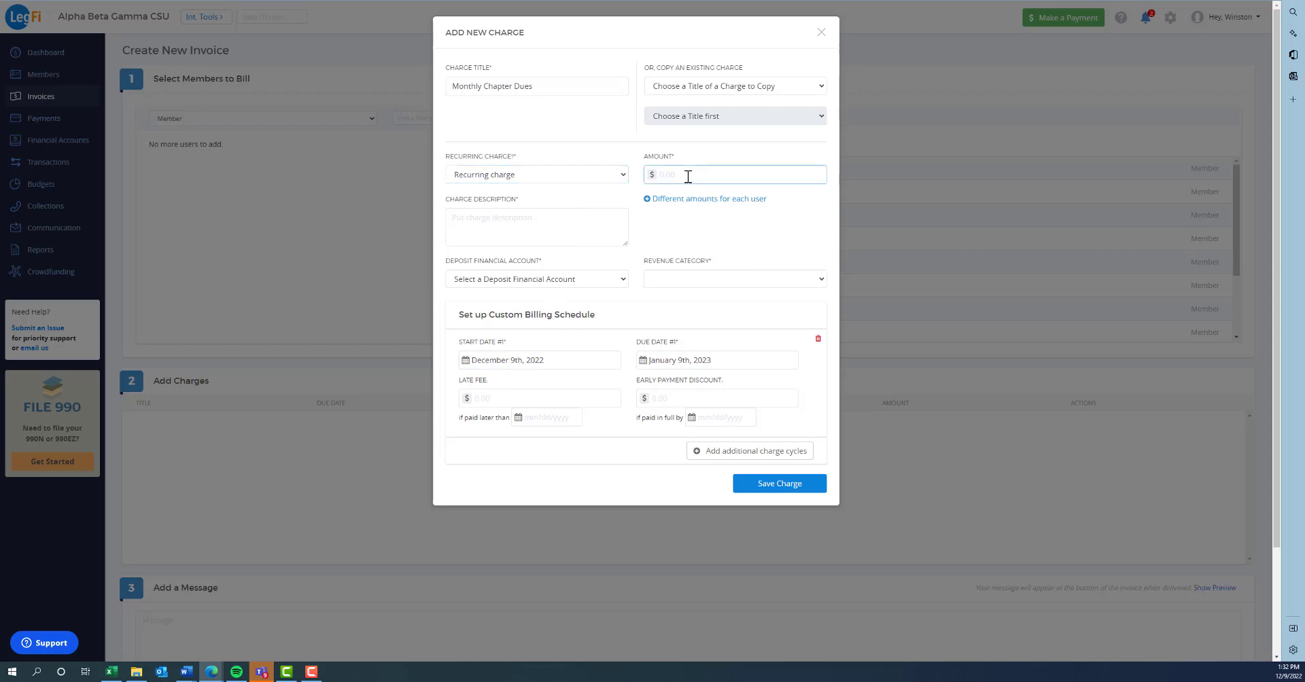
{"action": "type", "text": "150"}
{"action": "left_click", "coordinate": [542, 211]}
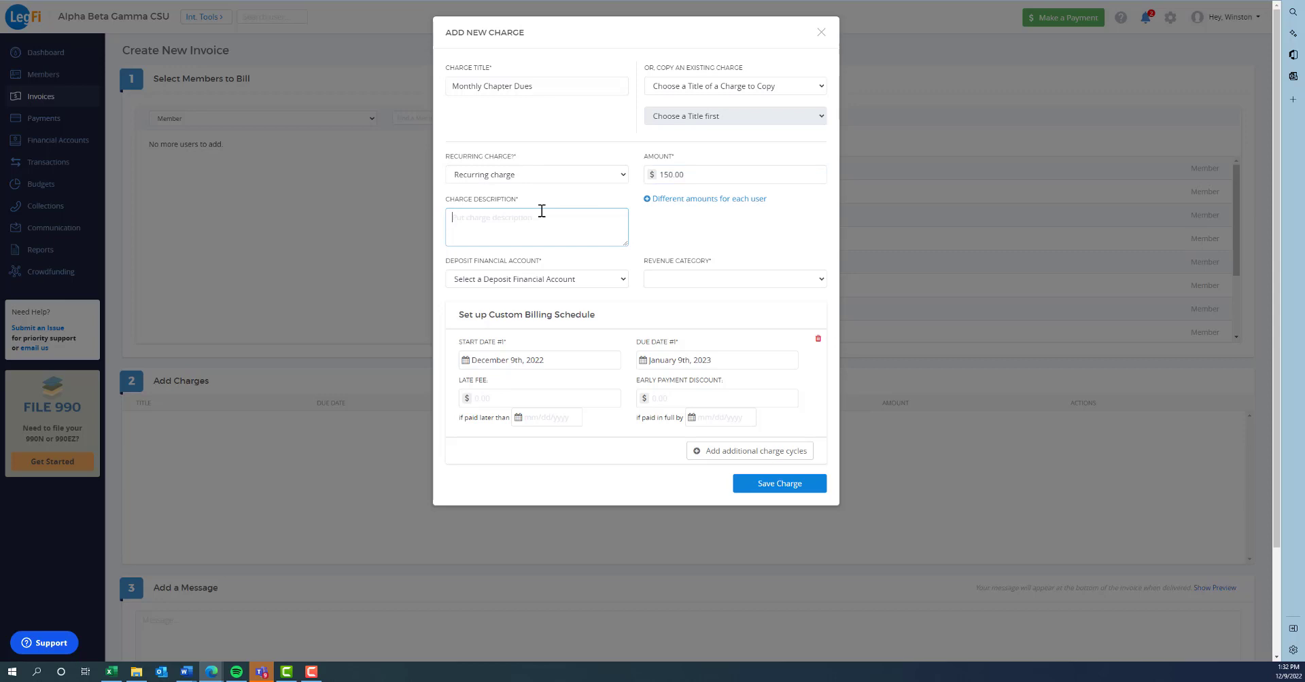
{"action": "type", "text": "Monthly chapter dues"}
{"action": "left_click", "coordinate": [645, 262]}
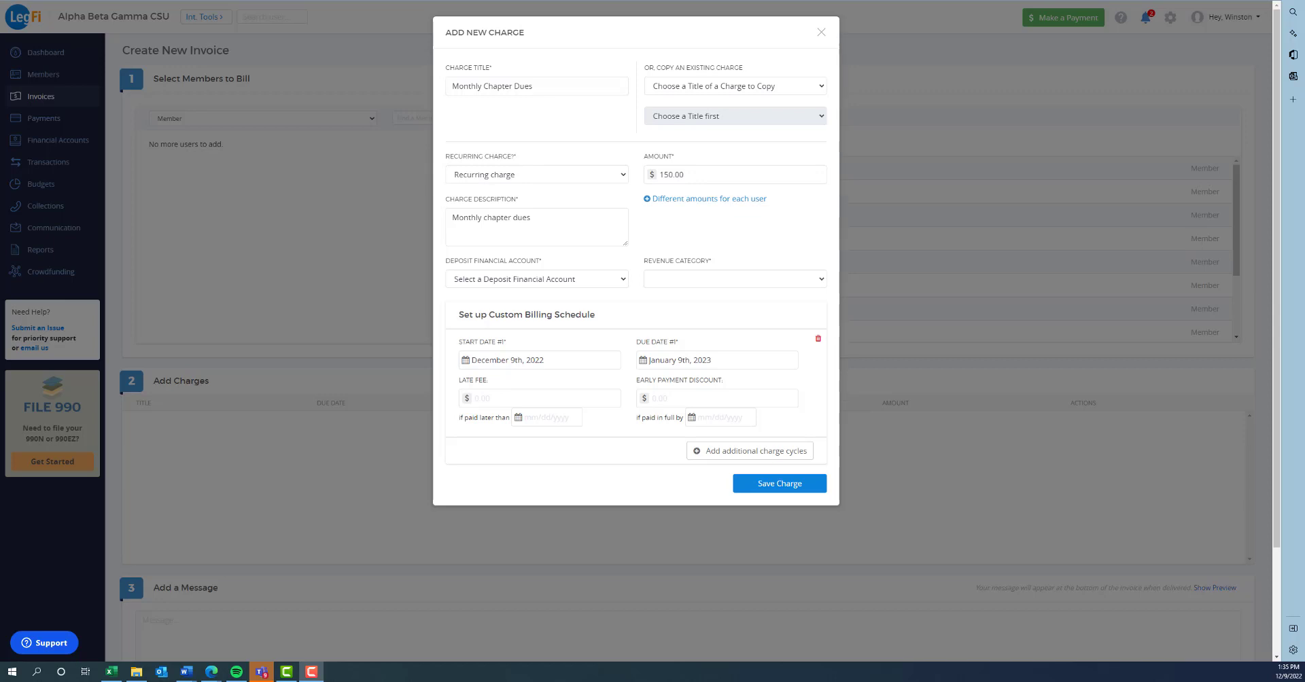
- Set the charge's deposit account to Chapter Operating Account and its revenue category to New Member Dues
{"action": "left_click", "coordinate": [540, 285]}
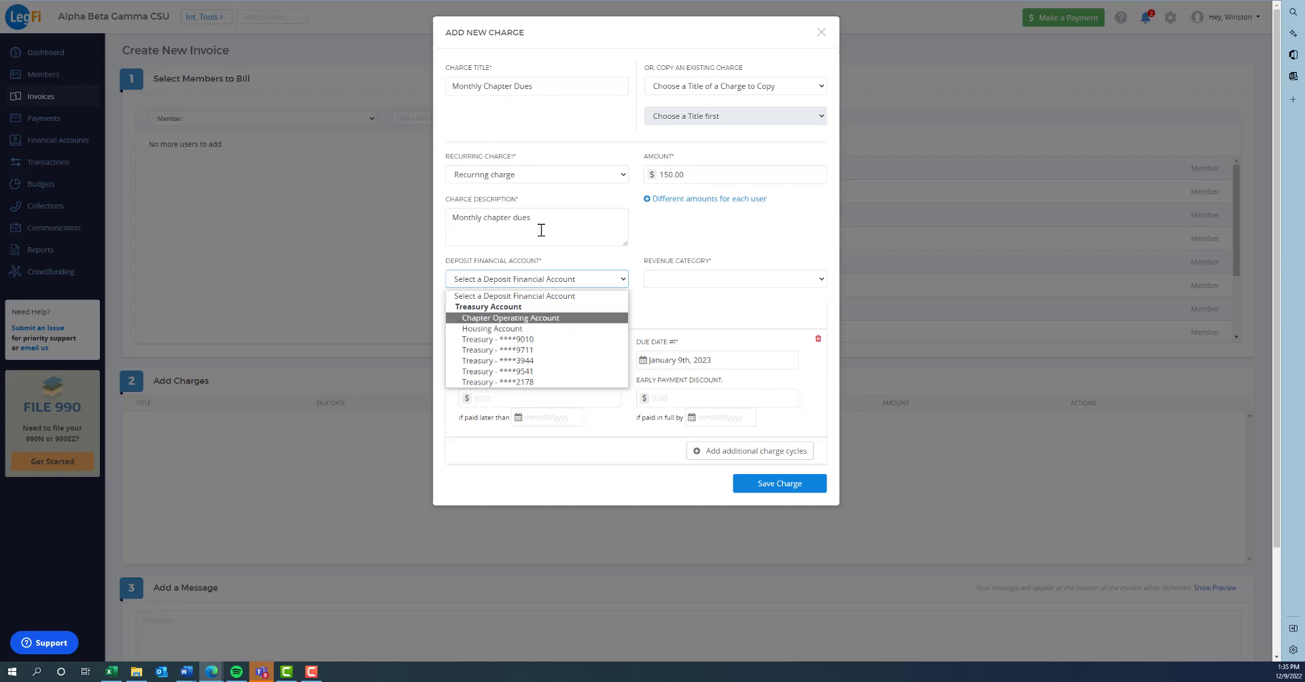
{"action": "left_click", "coordinate": [549, 323]}
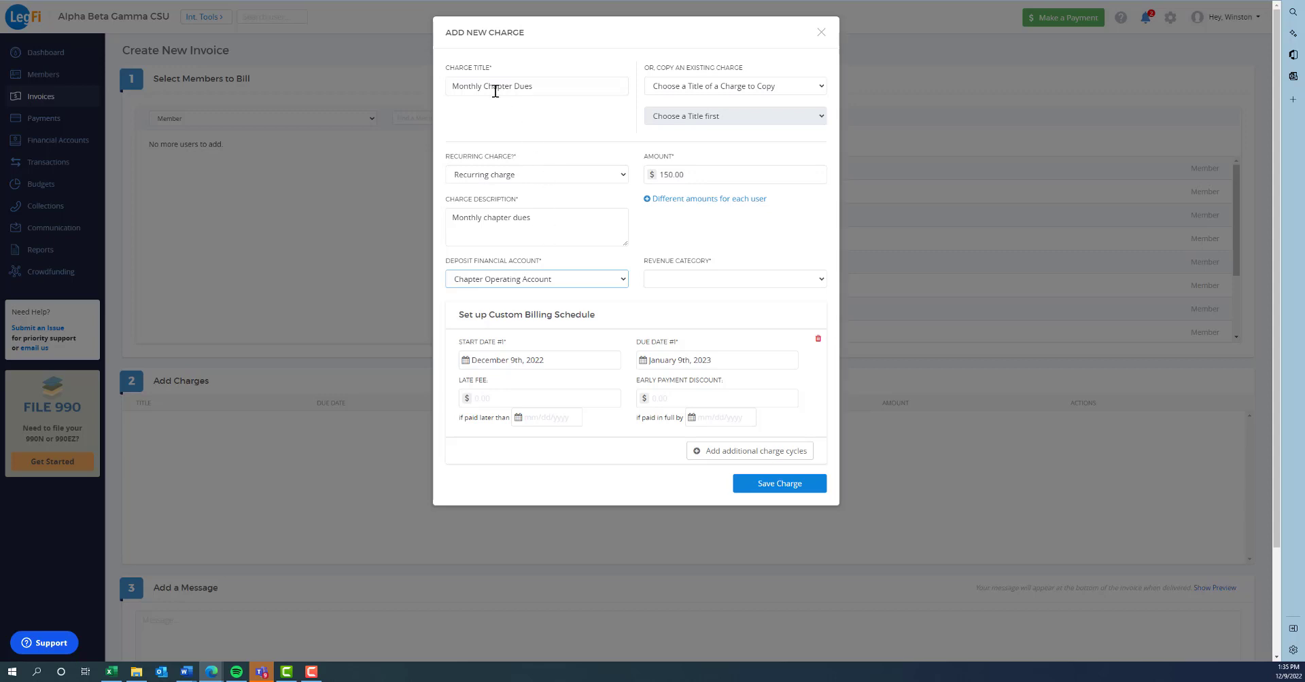
{"action": "left_click", "coordinate": [534, 284]}
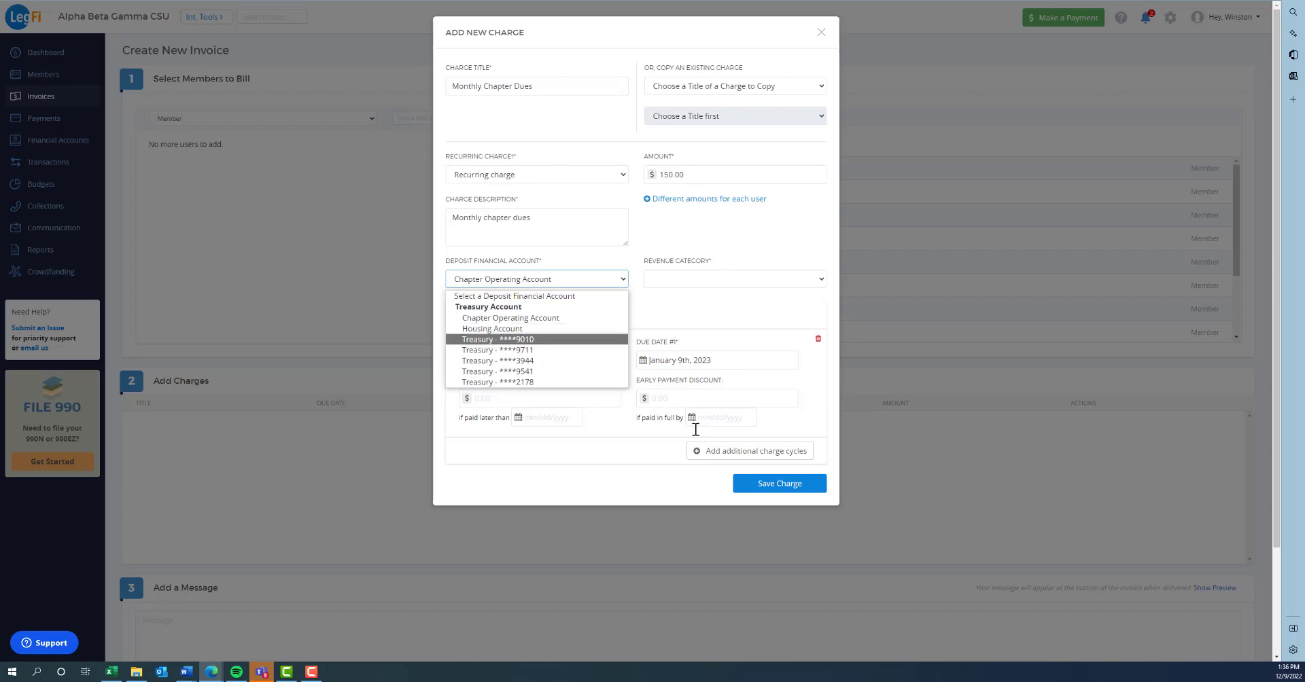
{"action": "left_click", "coordinate": [312, 672]}
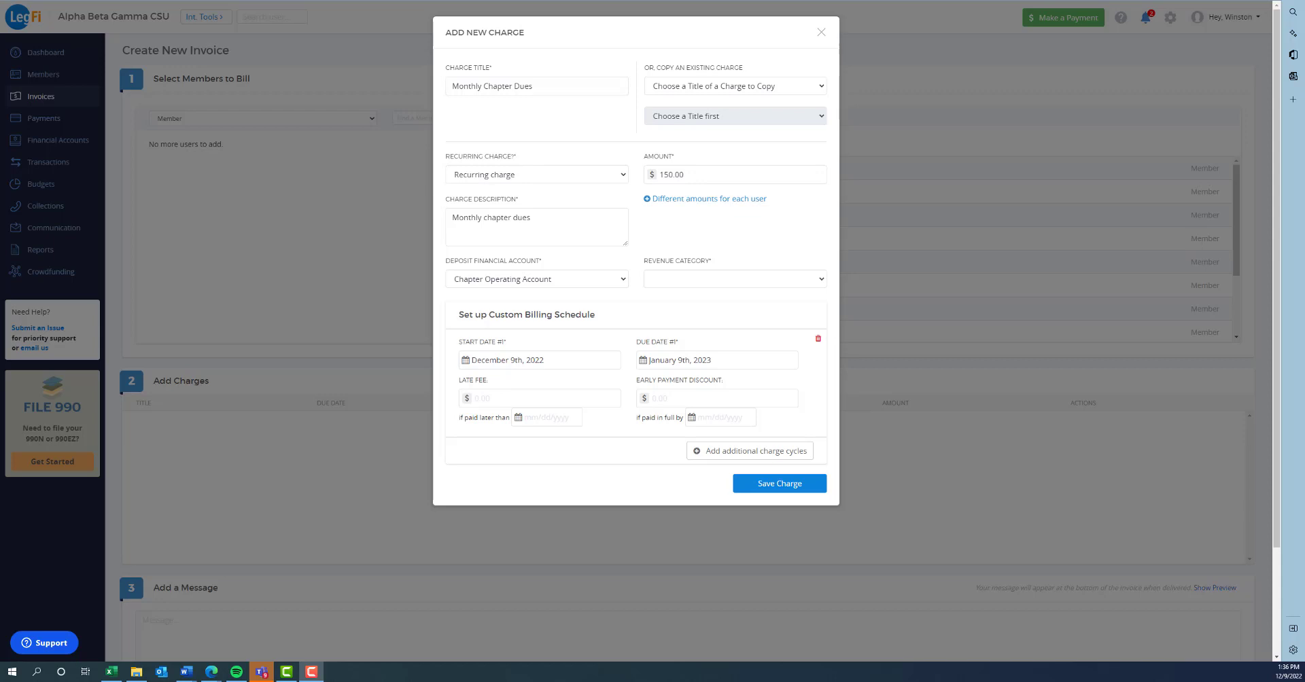
{"action": "left_click", "coordinate": [734, 280]}
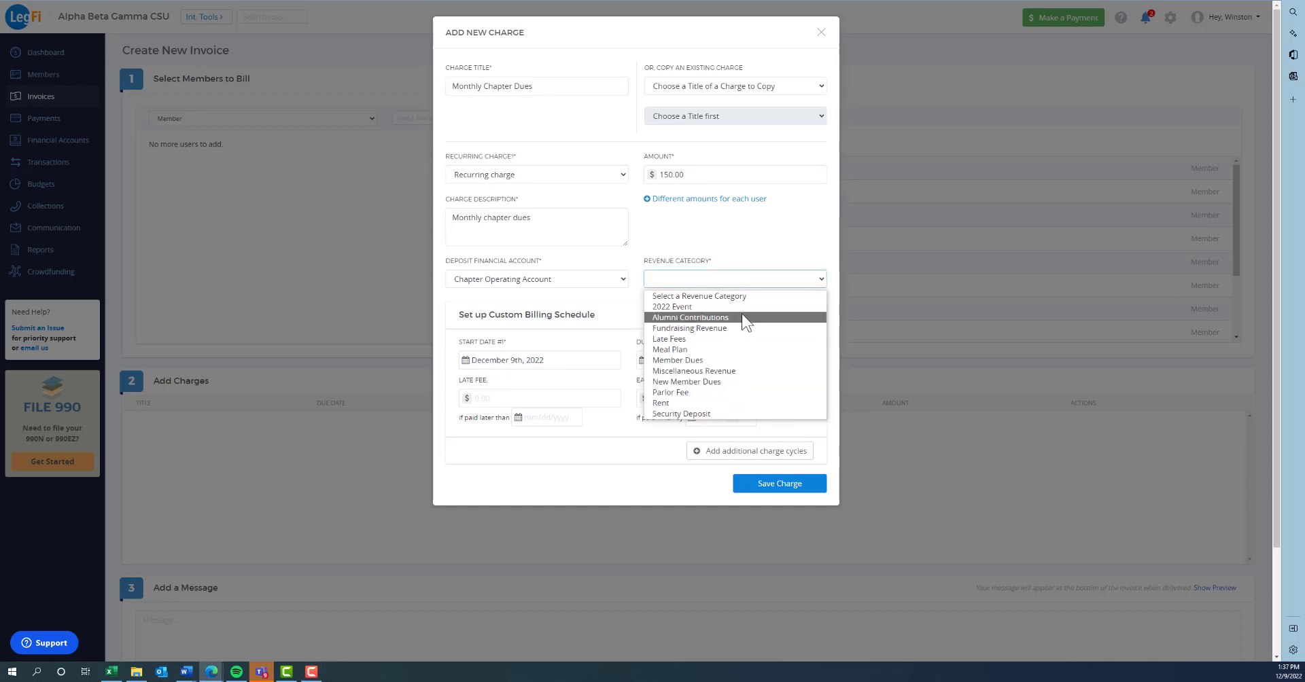
{"action": "left_click", "coordinate": [737, 382]}
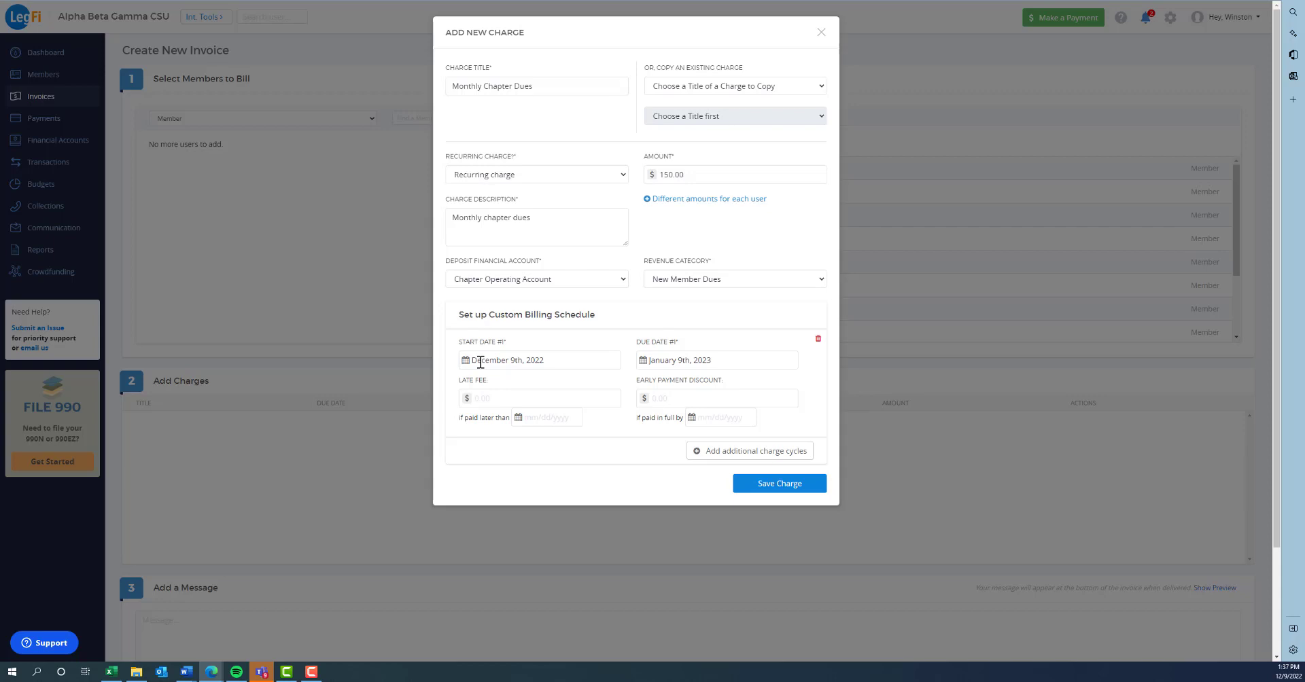
- Add a second charge cycle, and set the first cycle's start date to December 12th, 2022 and its due date to December 23rd, 2022
{"action": "left_click", "coordinate": [710, 450]}
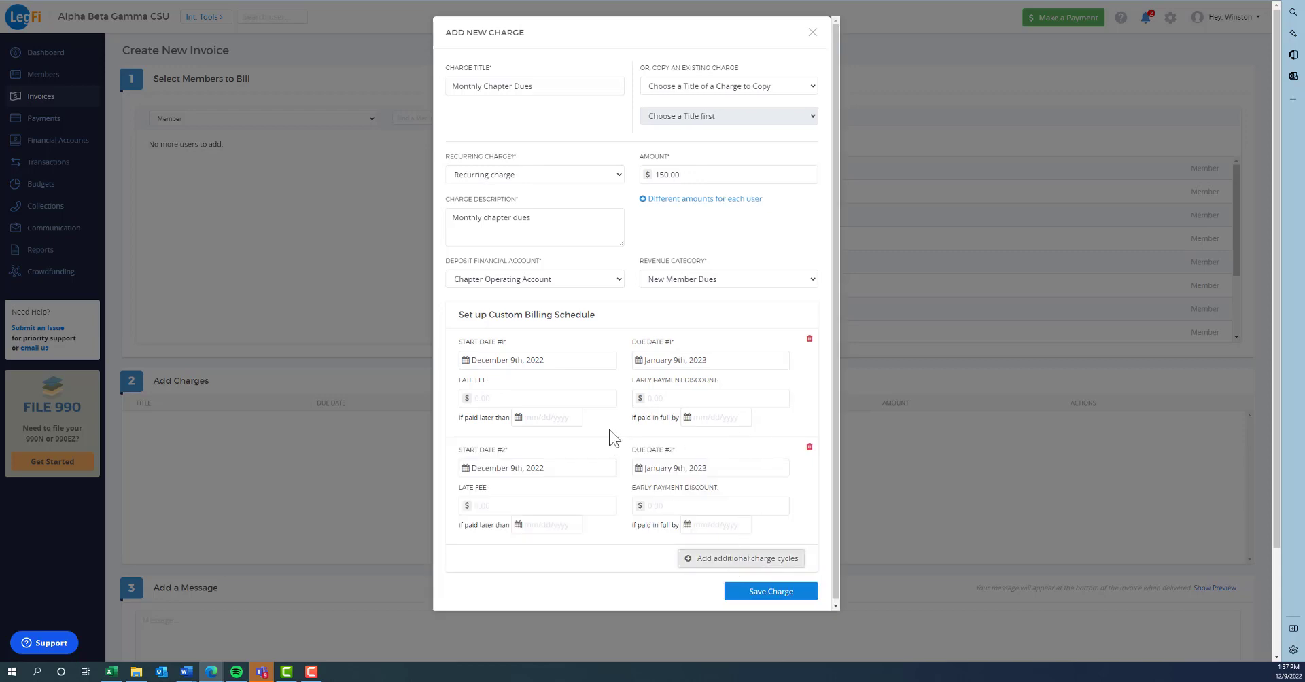
{"action": "left_click", "coordinate": [557, 360]}
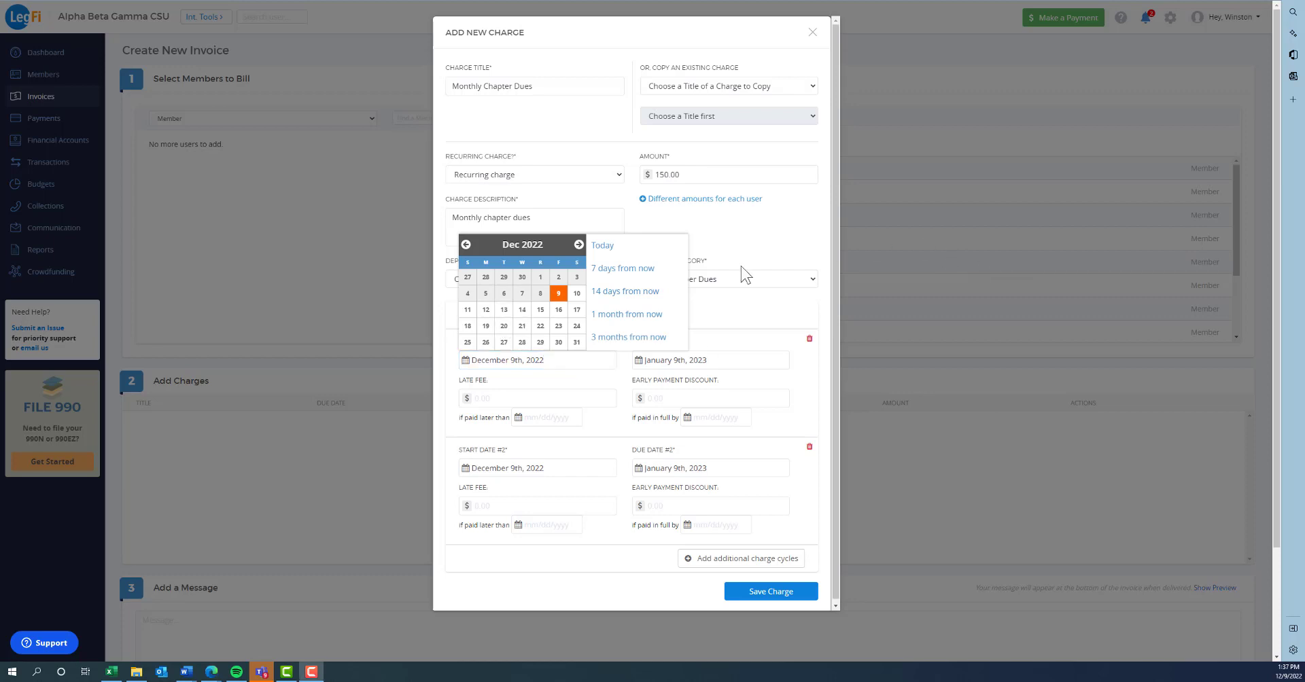
{"action": "left_click", "coordinate": [488, 314]}
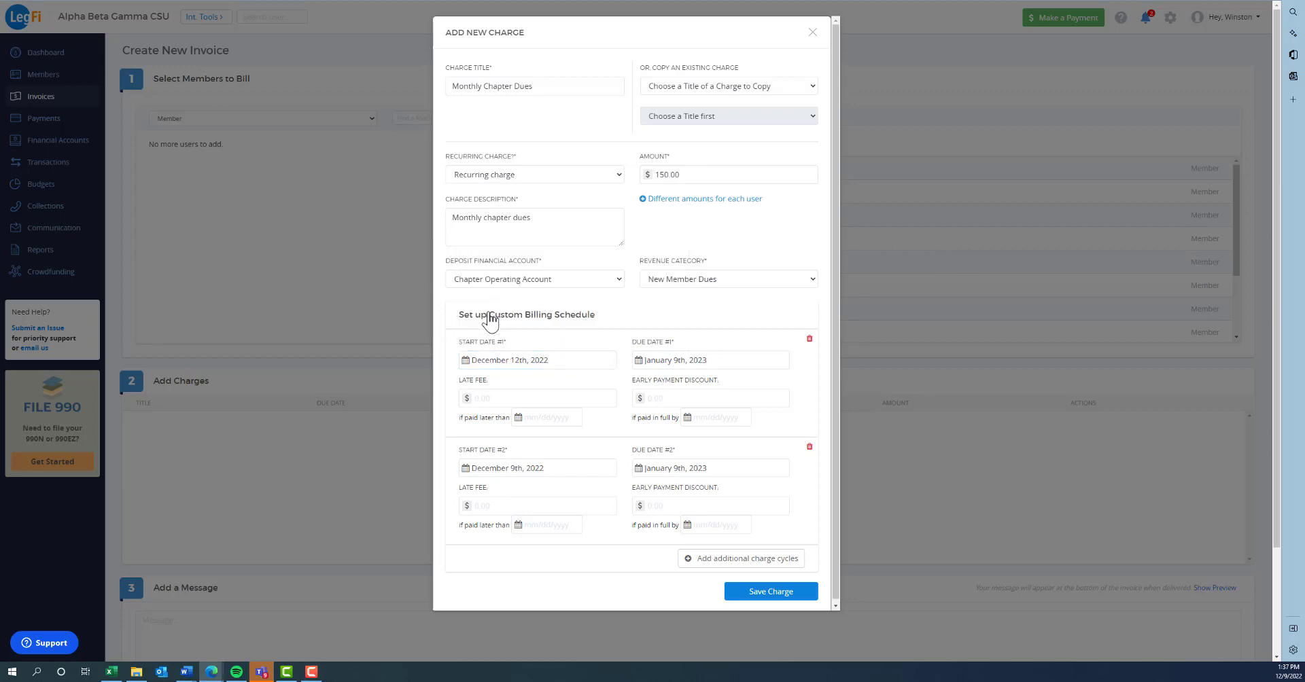
{"action": "left_click", "coordinate": [674, 361]}
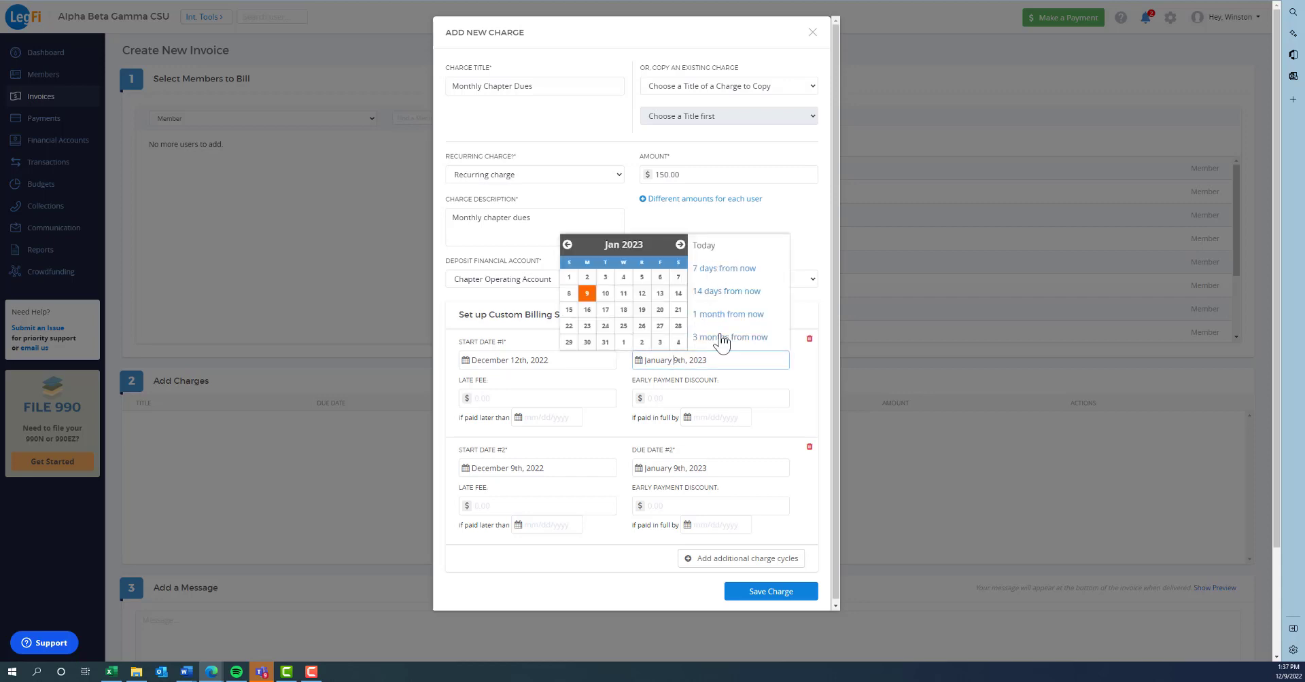
{"action": "left_click", "coordinate": [731, 292]}
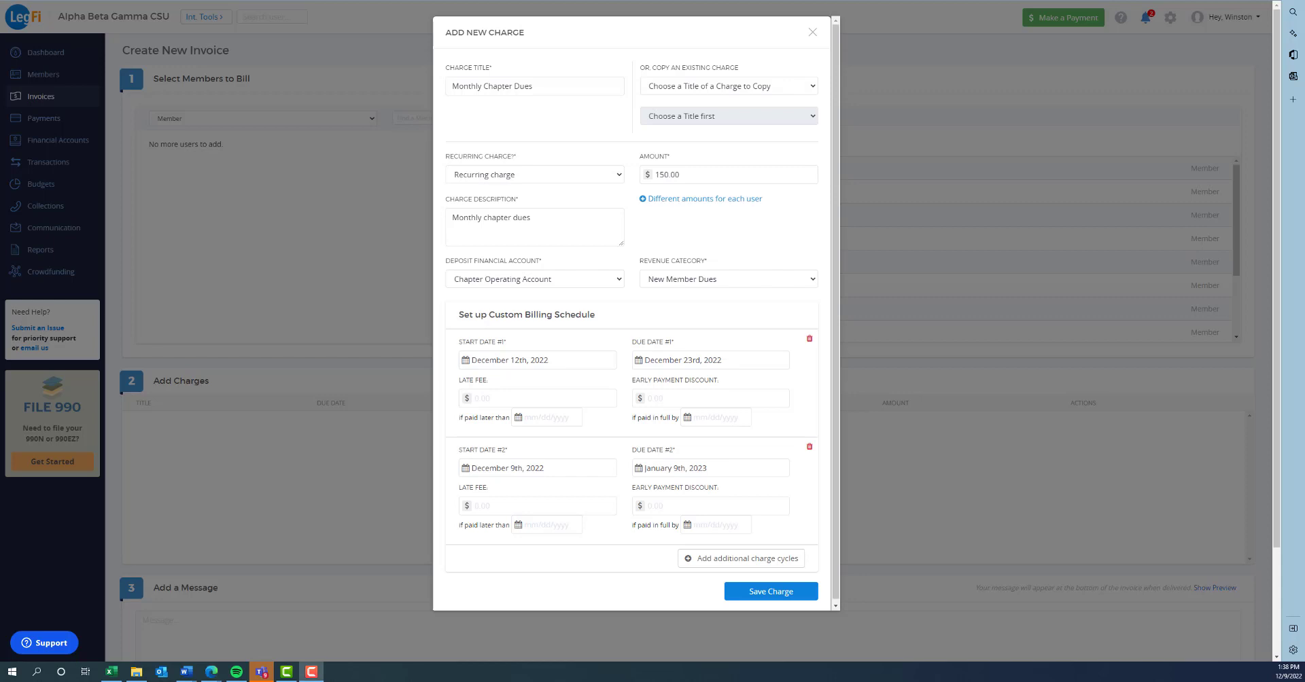
- Set a 10.00 late fee on the first cycle if paid later than 01/09/2023
{"action": "left_click", "coordinate": [490, 398]}
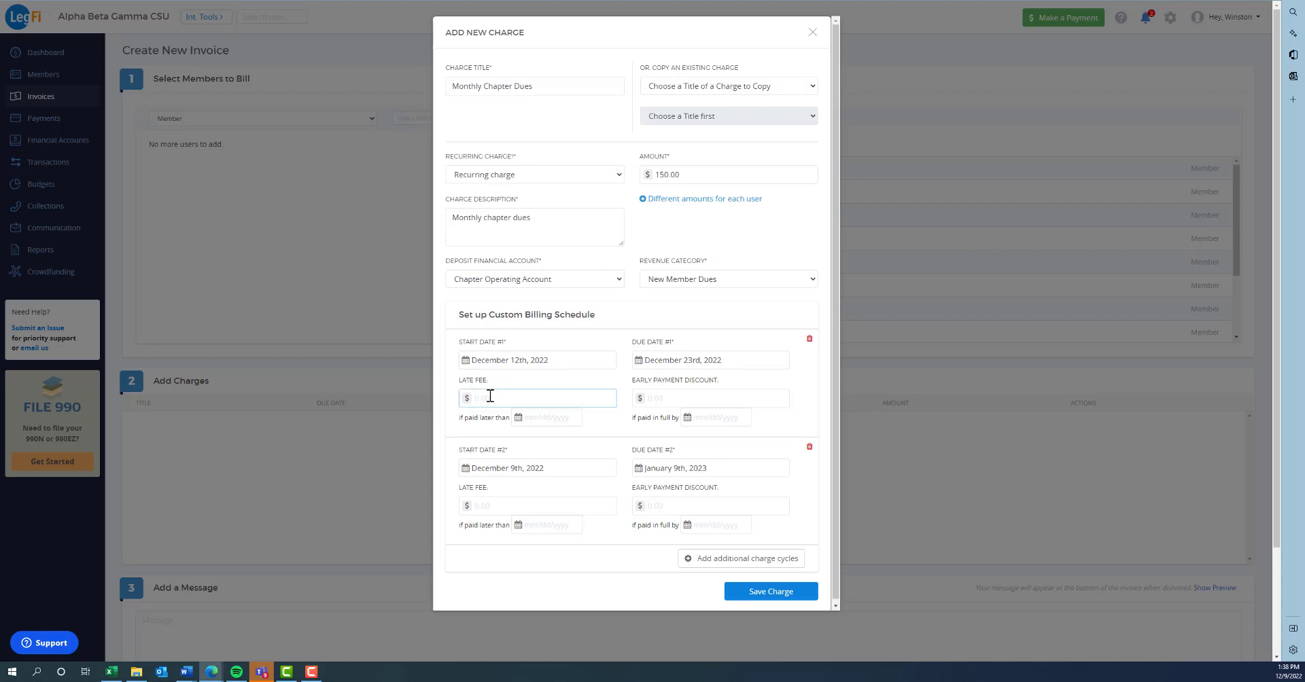
{"action": "type", "text": "10.00"}
{"action": "left_click", "coordinate": [549, 419]}
{"action": "left_click", "coordinate": [670, 376]}
- Set the second cycle's start date to December 21st, 2022 and its due date to March 9th, 2023
{"action": "left_click", "coordinate": [496, 473]}
{"action": "left_click", "coordinate": [522, 445]}
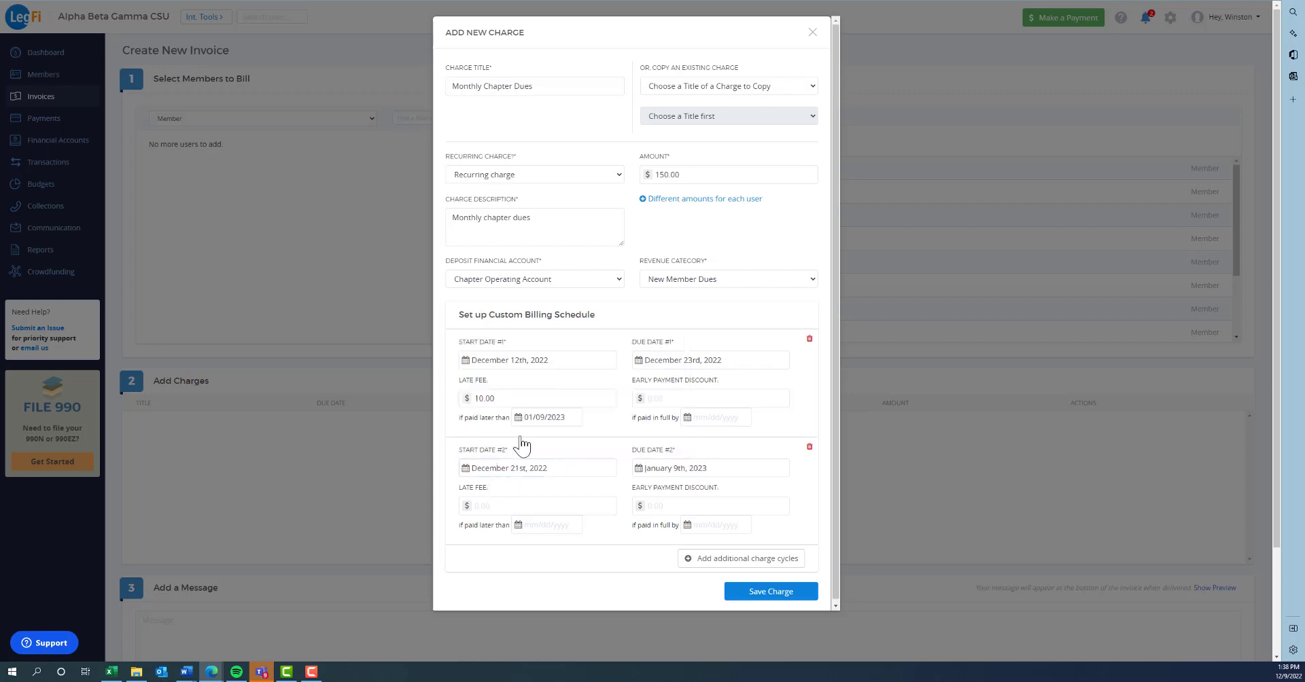
{"action": "left_click", "coordinate": [683, 471]}
{"action": "left_click", "coordinate": [732, 438]}
- Set a 15.00 late fee on the second cycle if paid later than 03/23/2023, and save the charge
{"action": "left_click", "coordinate": [489, 508]}
{"action": "type", "text": "15.00"}
{"action": "left_click", "coordinate": [554, 526]}
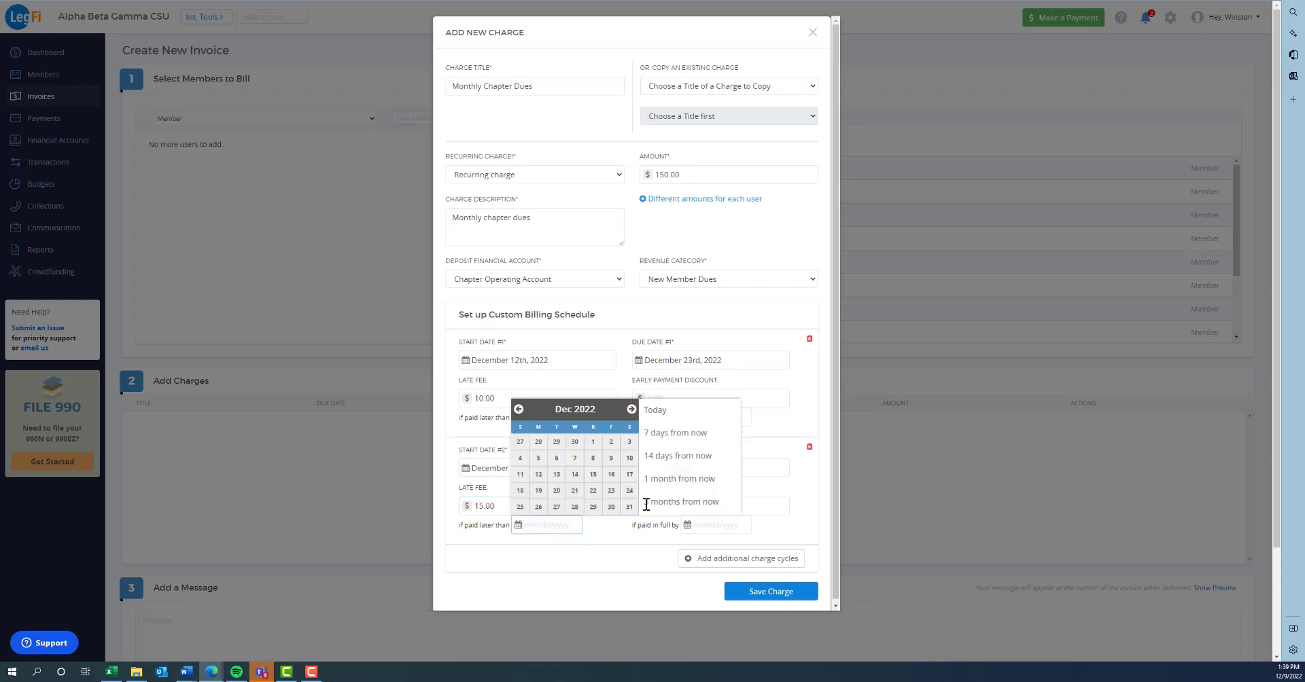
{"action": "left_click", "coordinate": [631, 409]}
{"action": "left_click", "coordinate": [632, 410]}
{"action": "left_click", "coordinate": [632, 409]}
{"action": "left_click", "coordinate": [593, 490]}
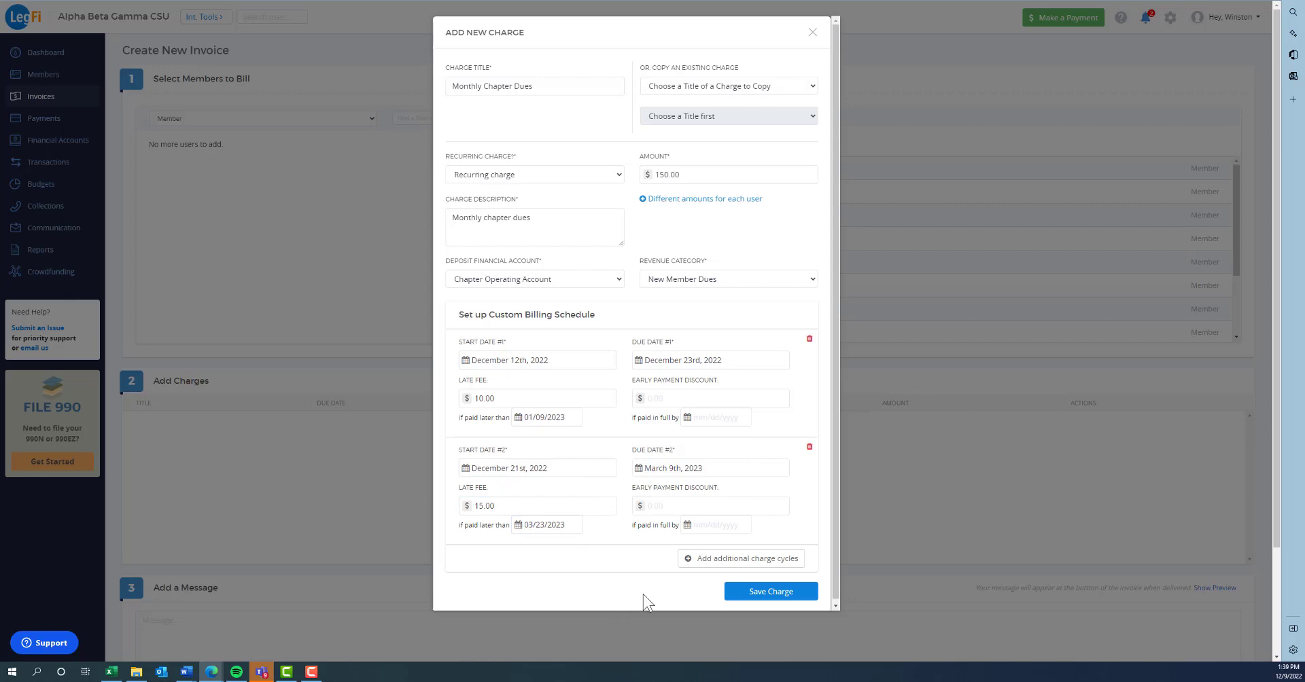
{"action": "left_click", "coordinate": [747, 596]}
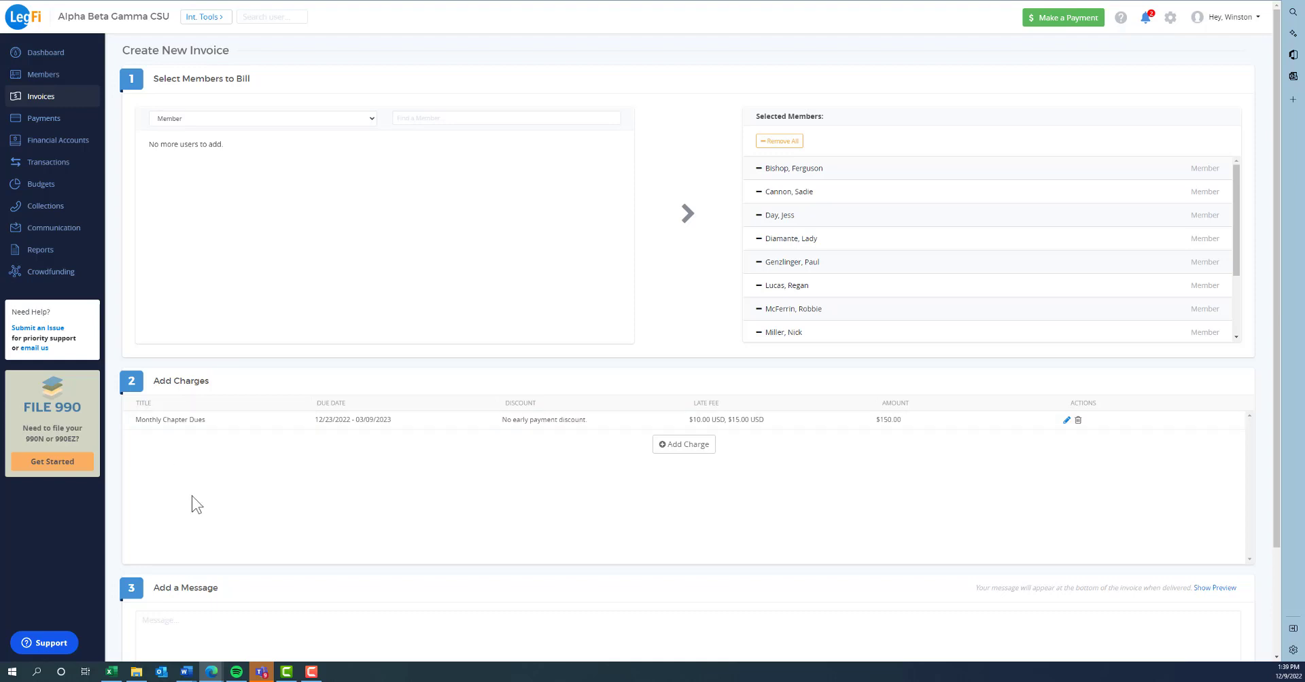
- Add the message "Test message - hello! :)" to the invoice
{"action": "scroll", "coordinate": [192, 497], "scroll_direction": "down", "scroll_amount": 2}
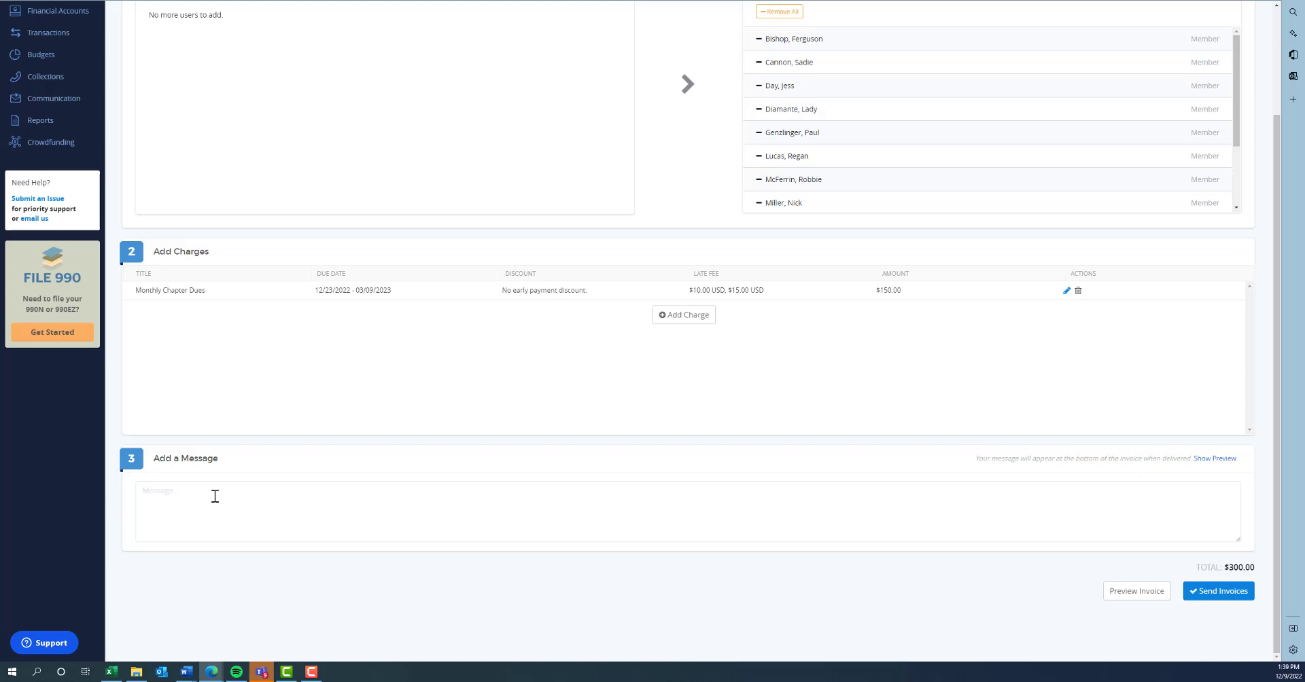
{"action": "left_click", "coordinate": [215, 496]}
{"action": "type", "text": "Test message - hello! :)"}
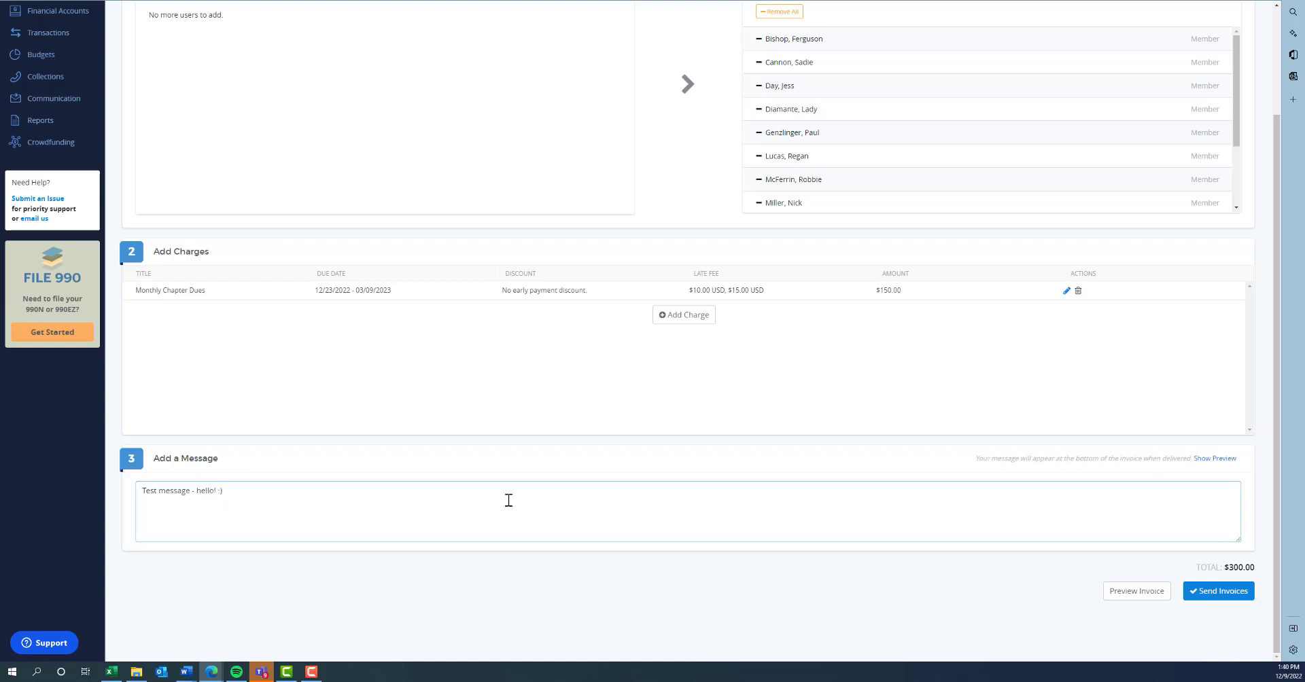
- Preview the charges notice for the new invoice, close it and send the invoices
{"action": "left_click", "coordinate": [1148, 598]}
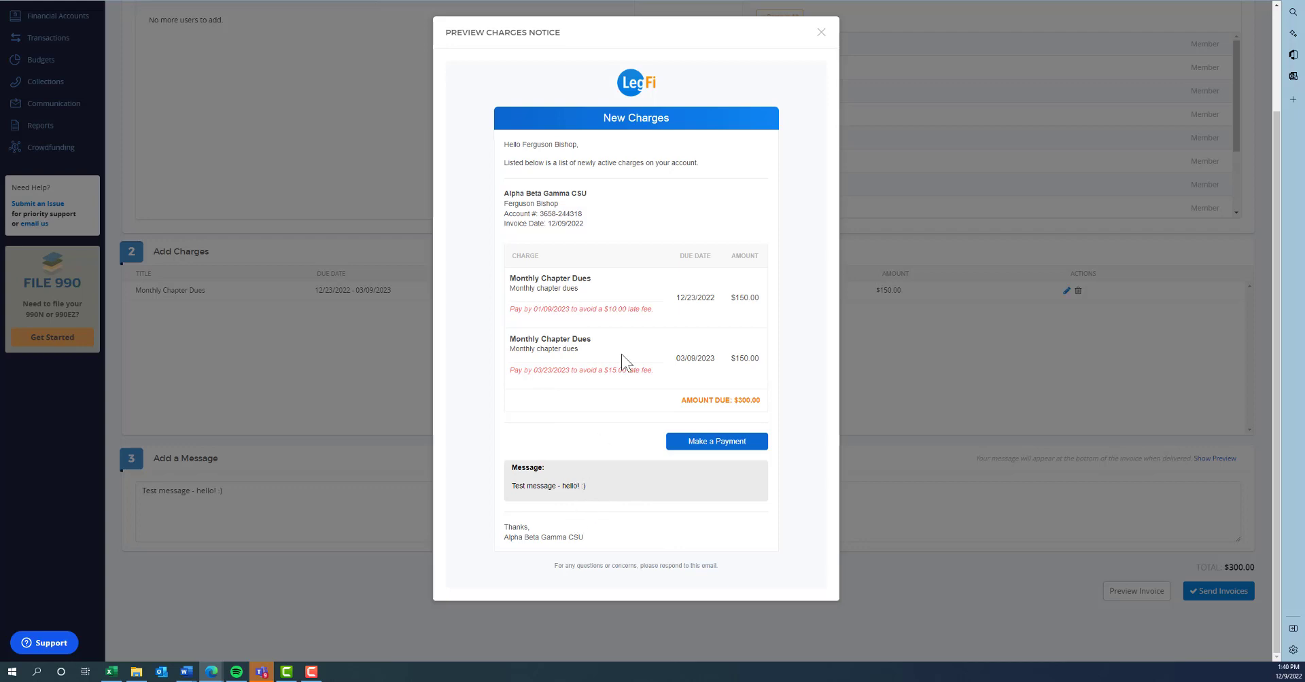
{"action": "left_click", "coordinate": [820, 33]}
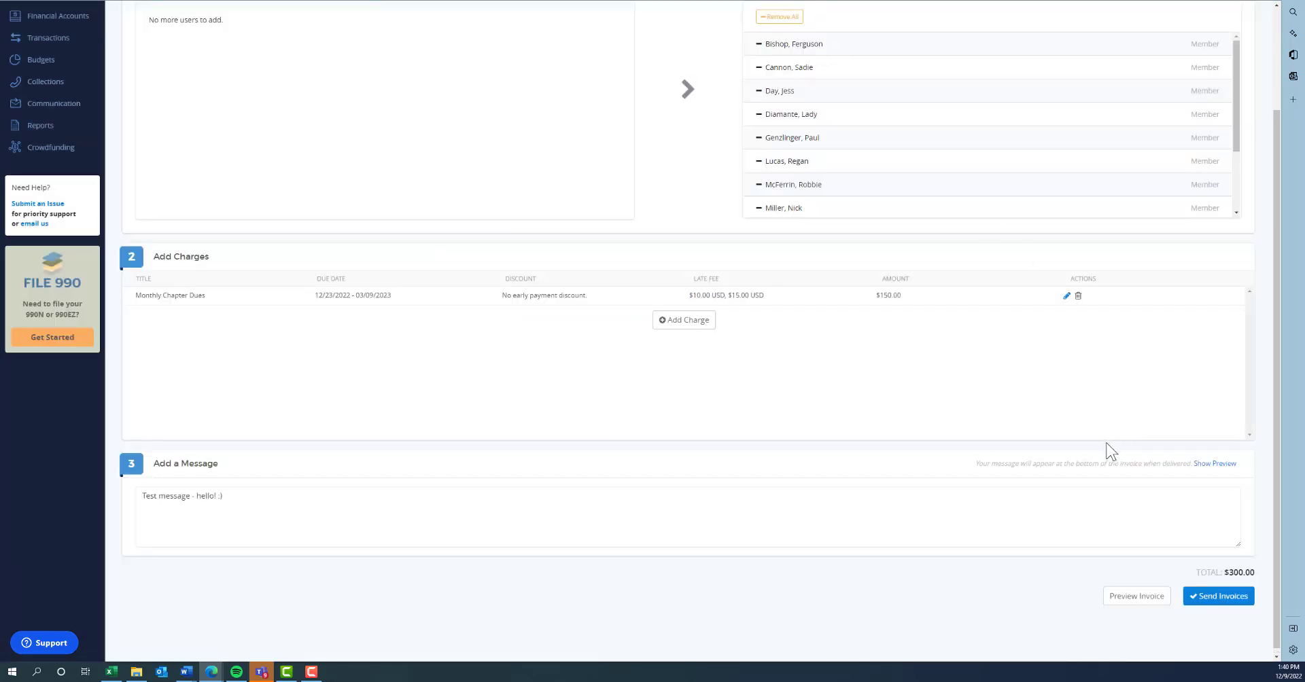
{"action": "left_click", "coordinate": [1223, 598]}
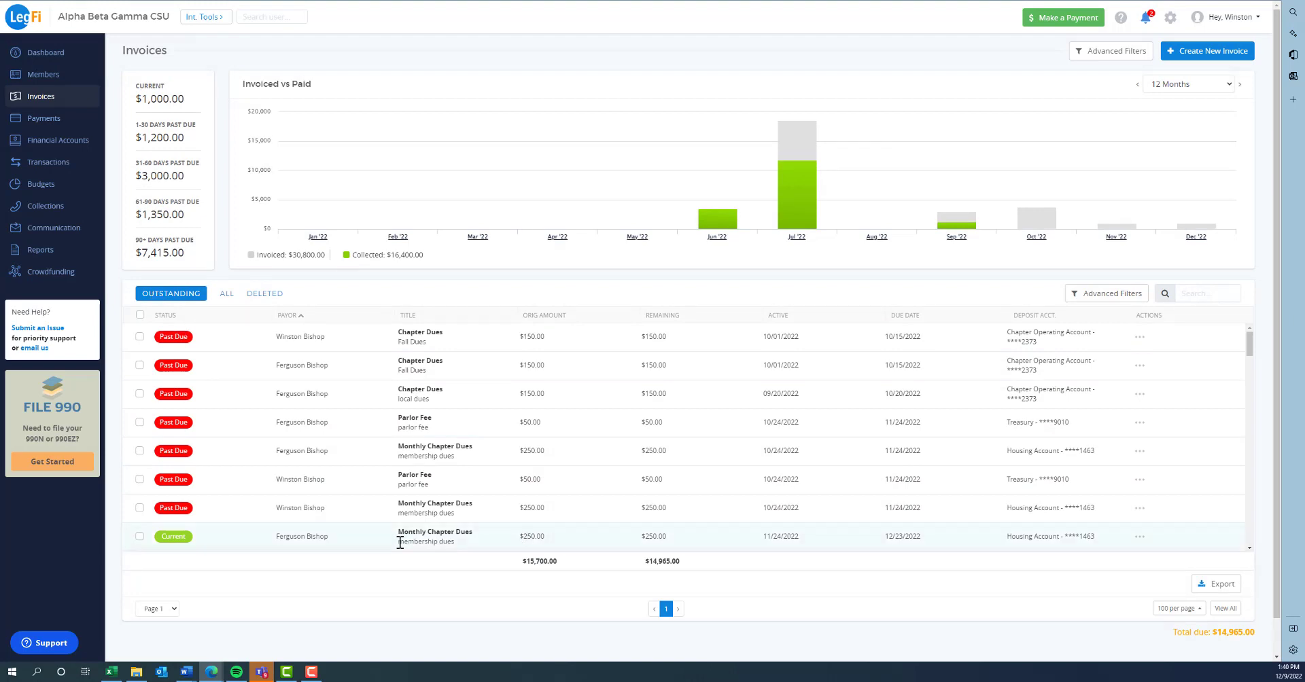
{"action": "key", "text": "F10"}
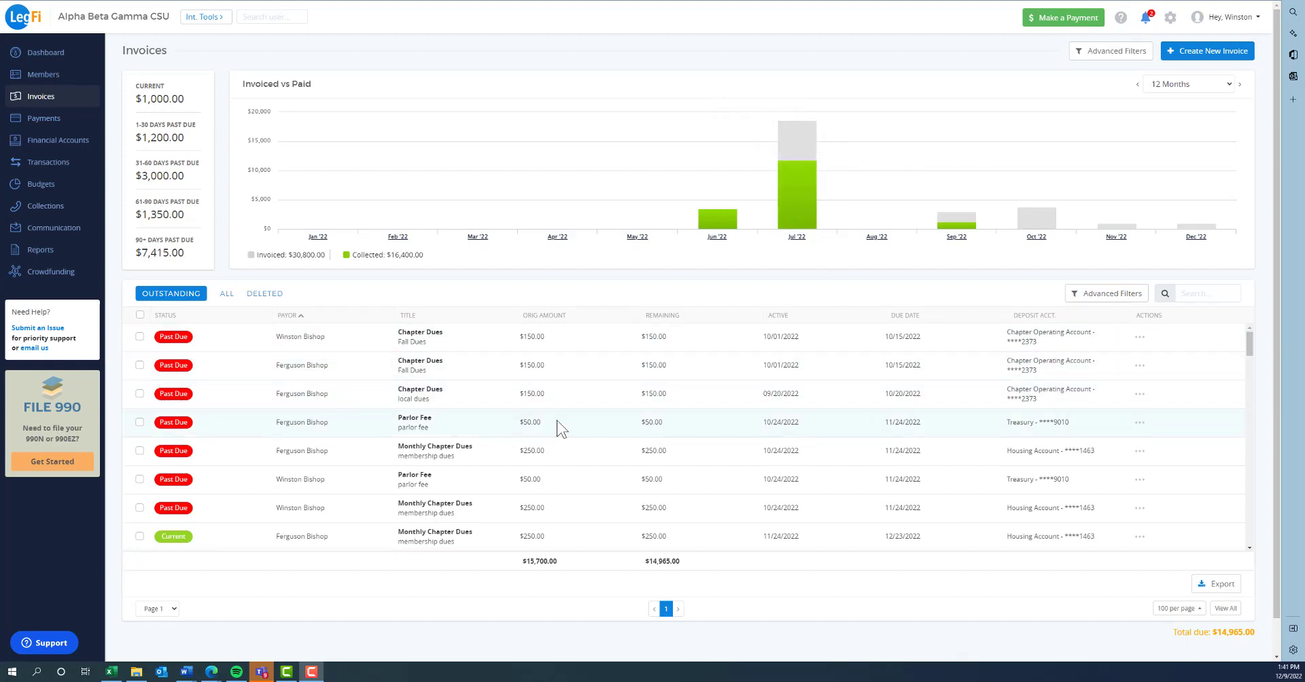
- Open the payment plan setup for the first member's current Monthly Chapter Dues charge due 12/23/2022
{"action": "left_click", "coordinate": [1140, 543]}
{"action": "left_click", "coordinate": [1140, 543]}
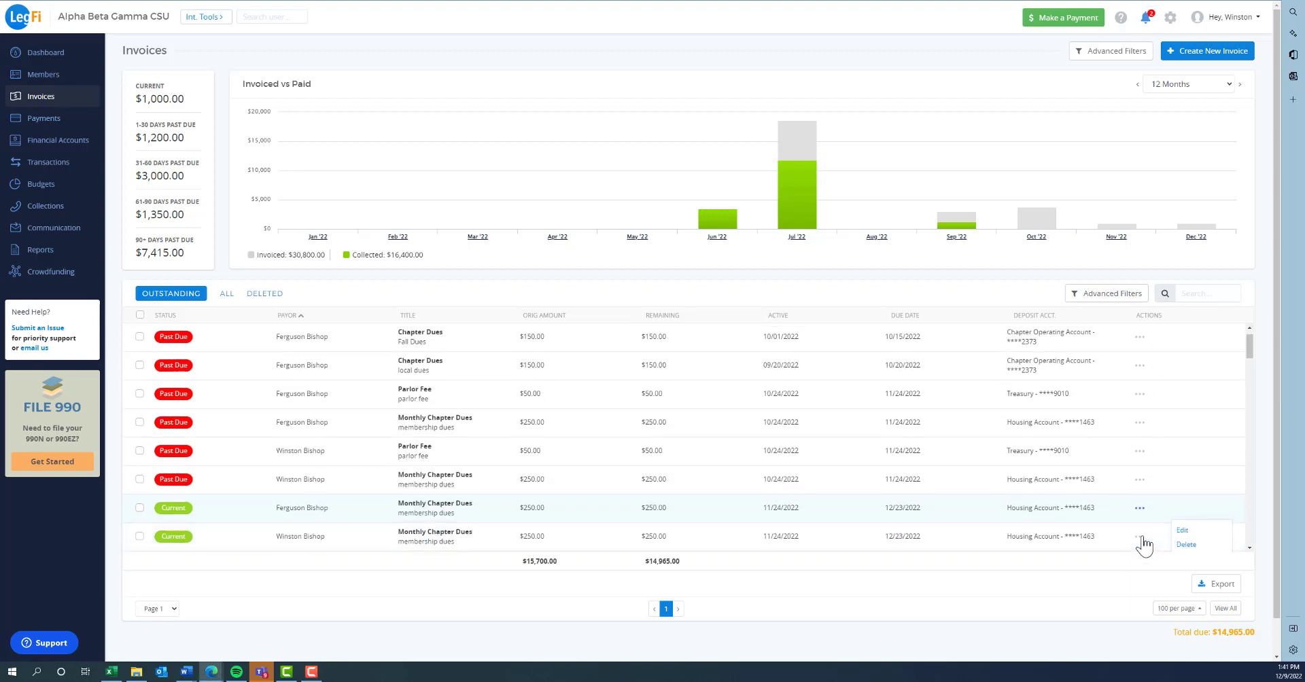
{"action": "scroll", "coordinate": [1138, 517], "scroll_direction": "down", "scroll_amount": 2}
{"action": "scroll", "coordinate": [1131, 461], "scroll_direction": "down", "scroll_amount": 1}
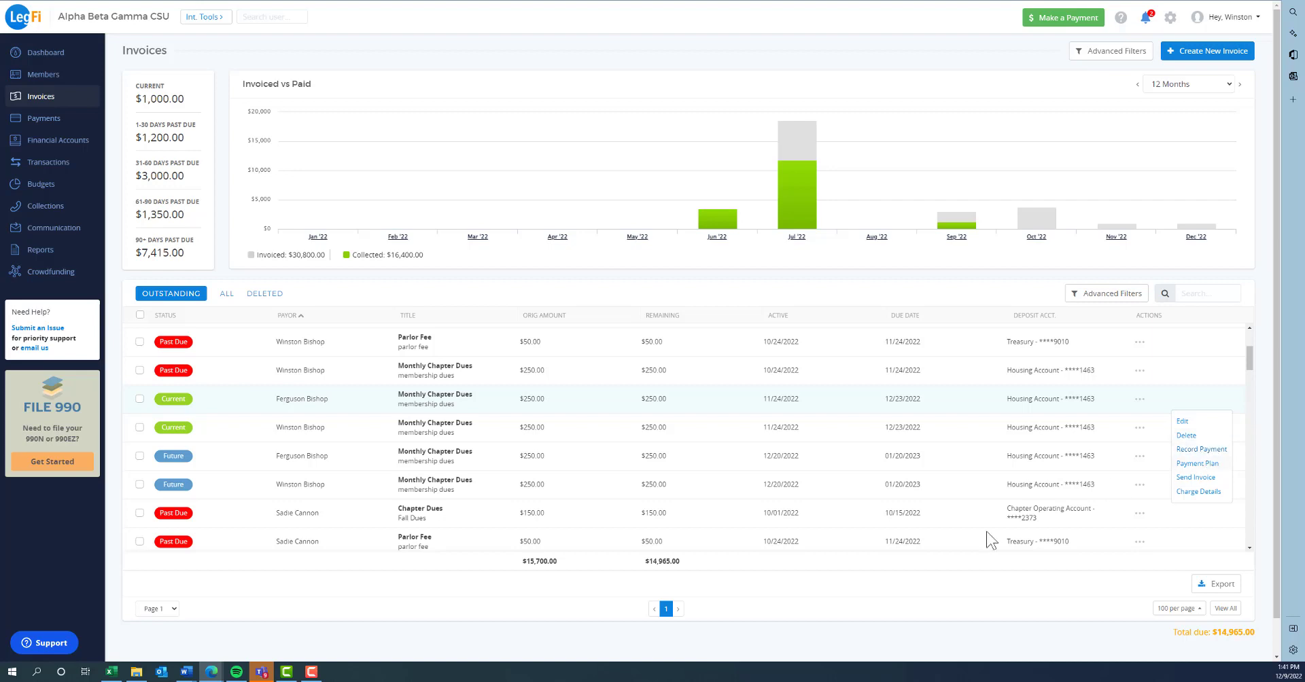
{"action": "left_click", "coordinate": [1190, 465]}
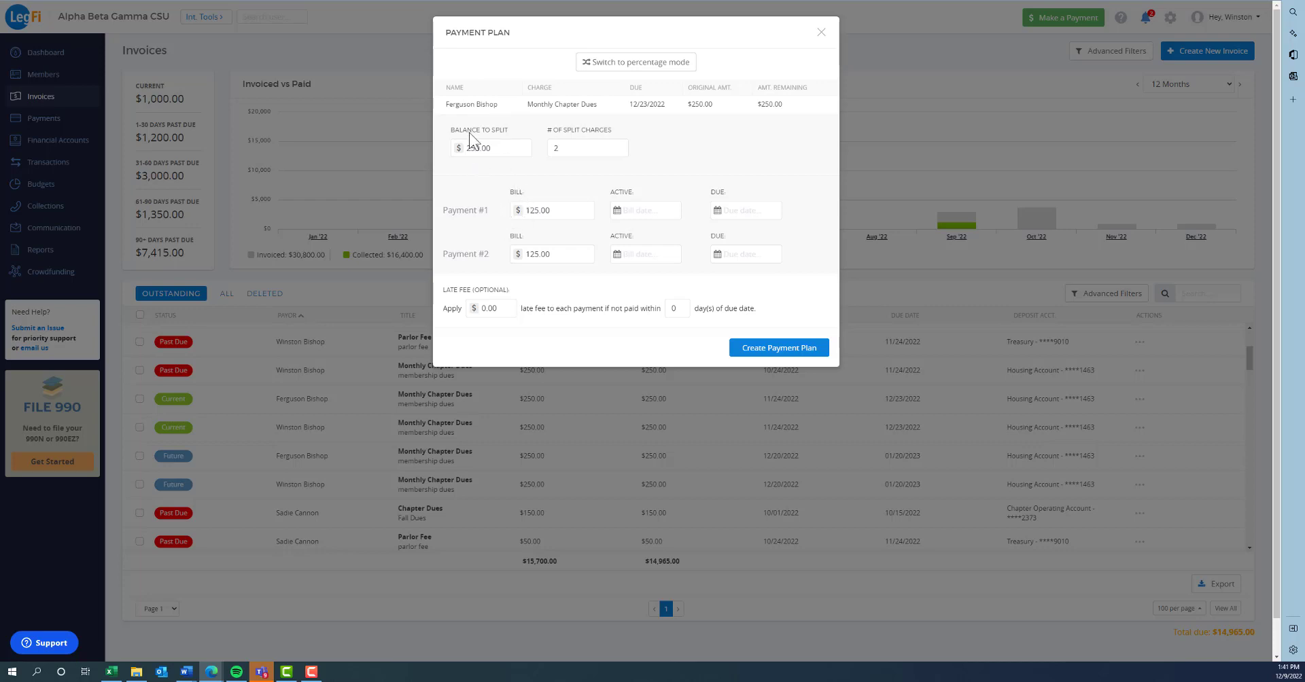
- Try splitting the balance into 4 charges, and switch the plan to percentage mode with two additional payments
{"action": "left_click", "coordinate": [618, 144]}
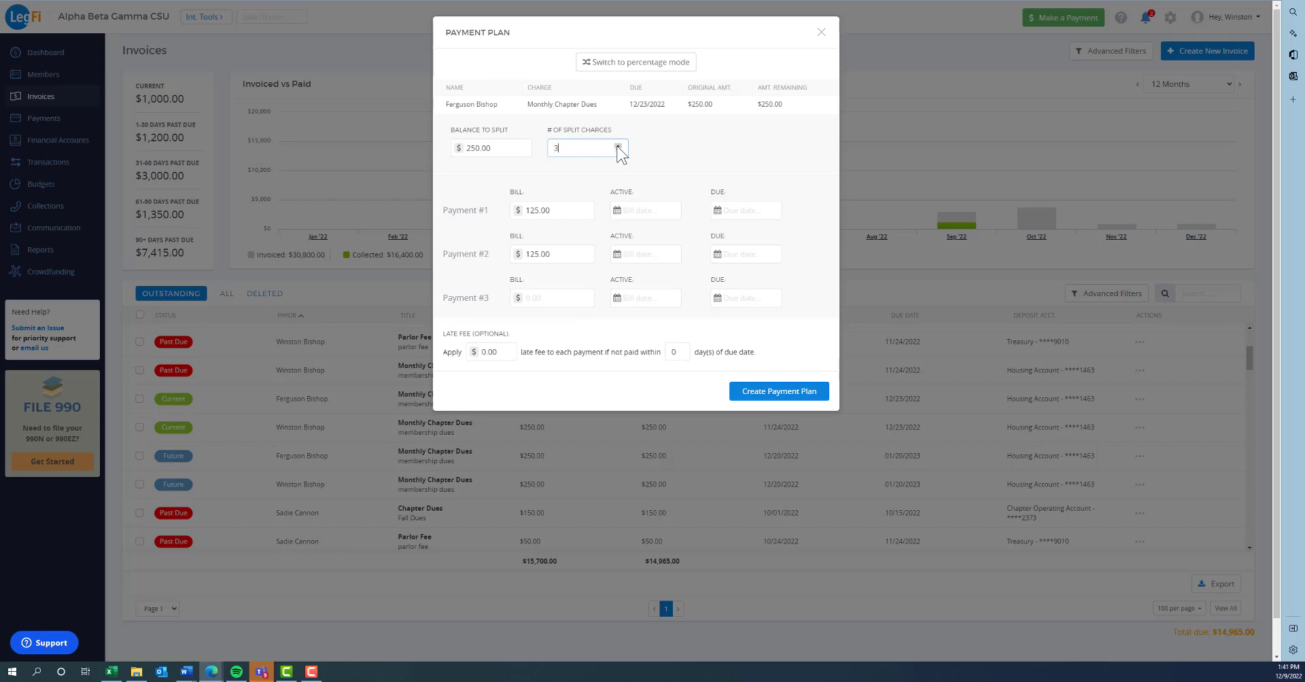
{"action": "left_click", "coordinate": [618, 145]}
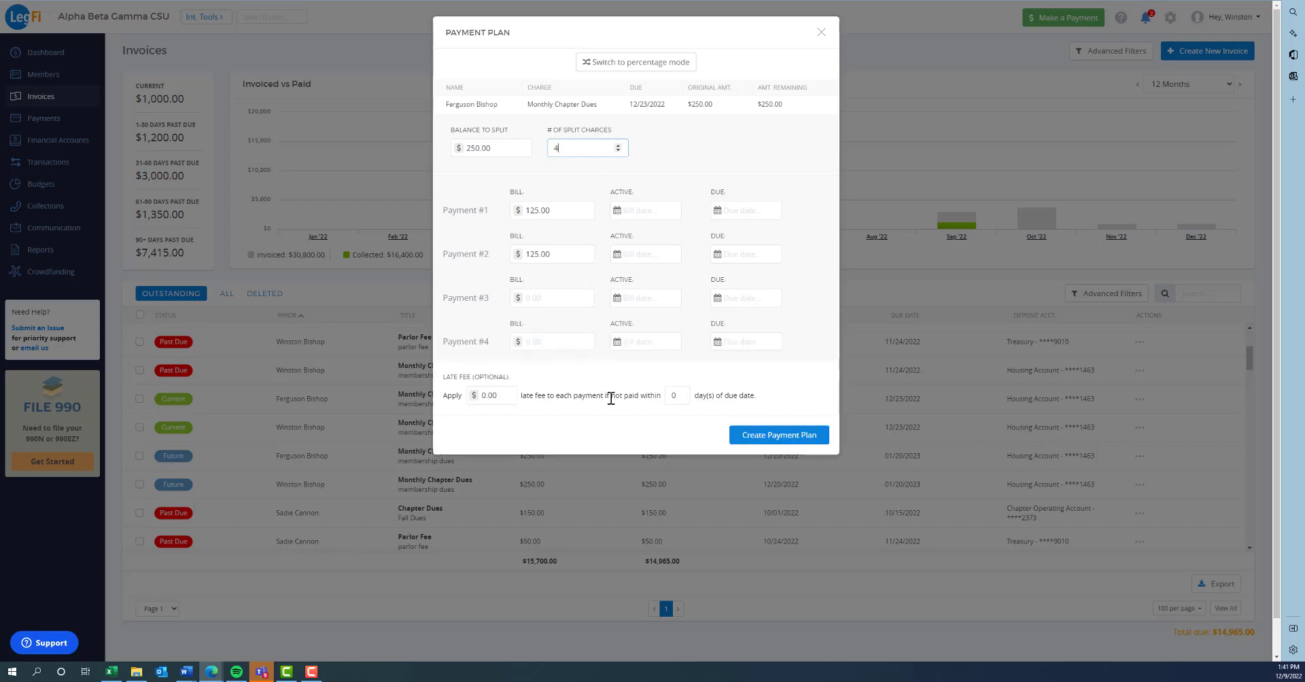
{"action": "left_click", "coordinate": [622, 62]}
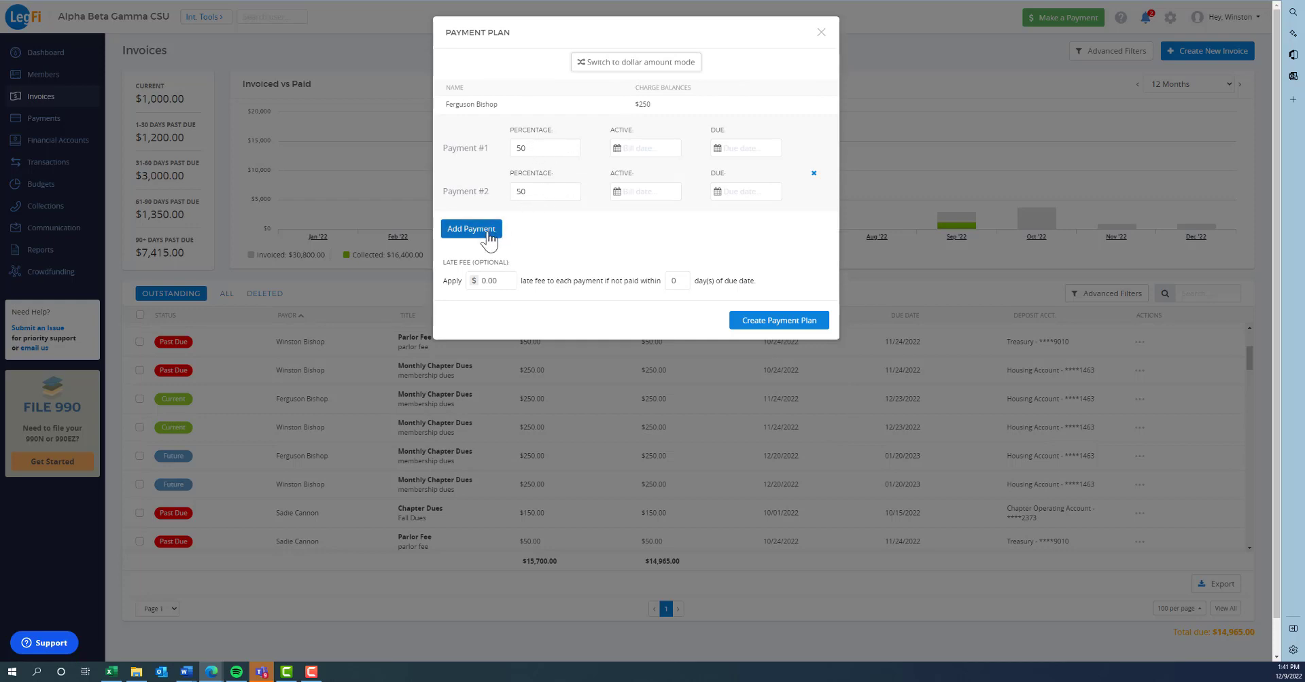
{"action": "left_click", "coordinate": [484, 231]}
{"action": "left_click", "coordinate": [484, 272]}
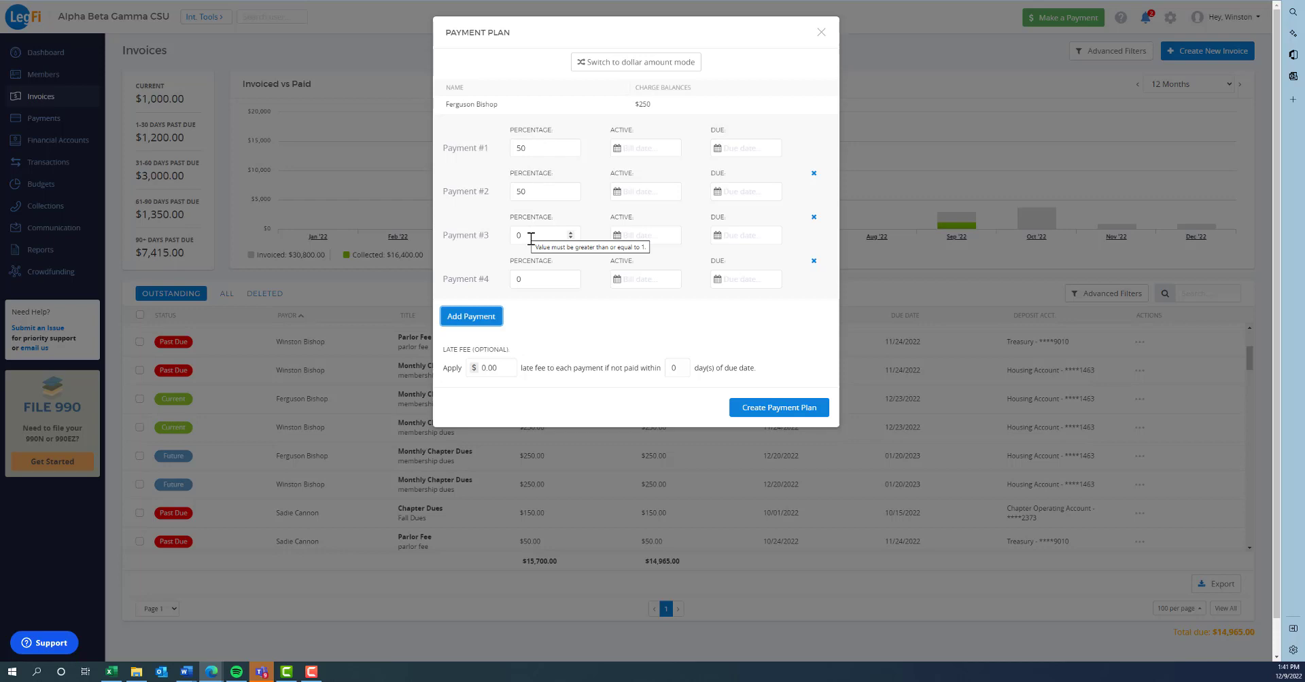
- Set the percentages of payments #2, #3 and #4 to 25, 15 and 10
{"action": "left_click_drag", "start_coordinate": [539, 190], "coordinate": [496, 188]}
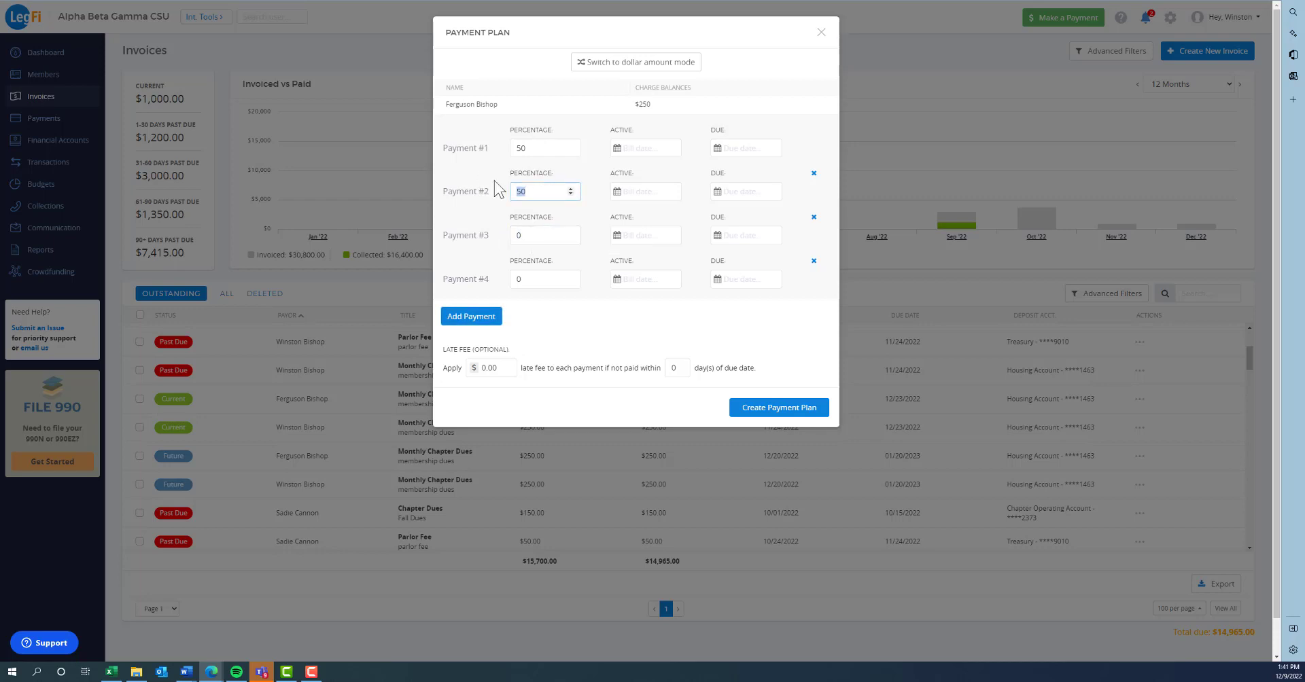
{"action": "type", "text": "25"}
{"action": "left_click_drag", "start_coordinate": [539, 234], "coordinate": [497, 239]}
{"action": "type", "text": "15"}
{"action": "left_click_drag", "start_coordinate": [537, 278], "coordinate": [507, 285]}
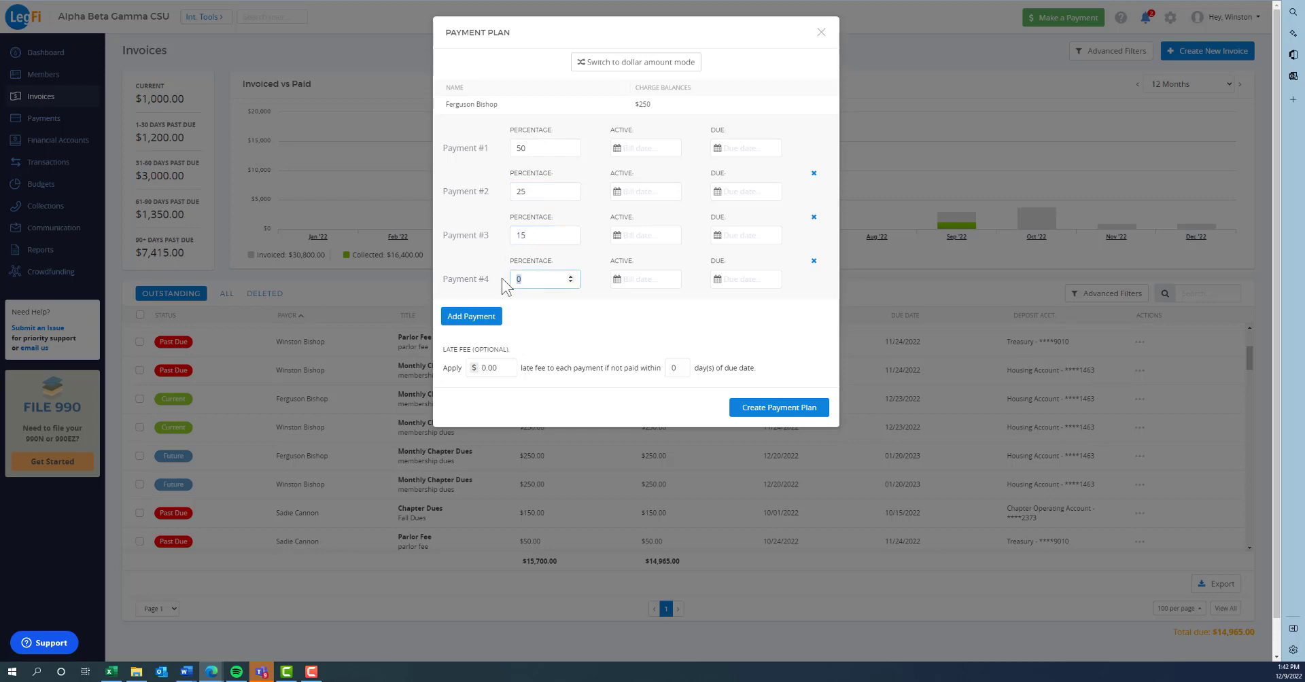
{"action": "type", "text": "10"}
- Set the active dates of the four payments to 12/16/2022, 12/23/2022, 01/09/2023 and 03/09/2023
{"action": "left_click", "coordinate": [654, 147]}
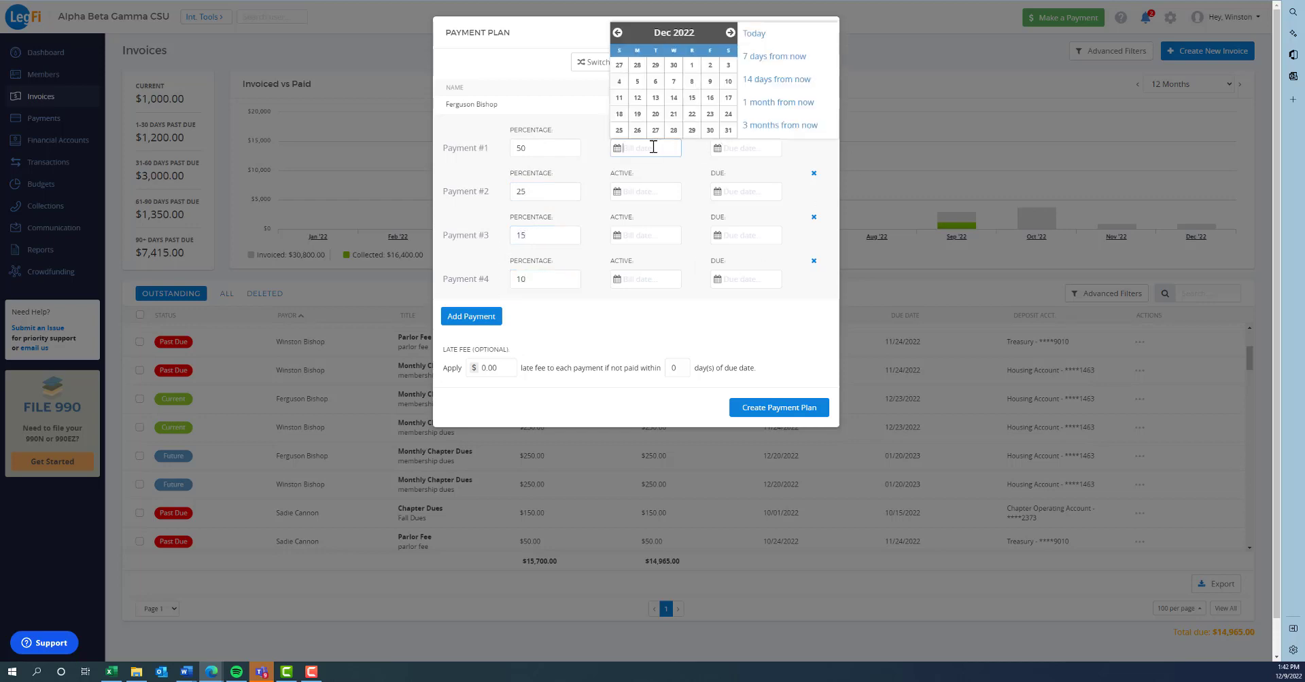
{"action": "left_click", "coordinate": [773, 59]}
{"action": "left_click", "coordinate": [649, 192]}
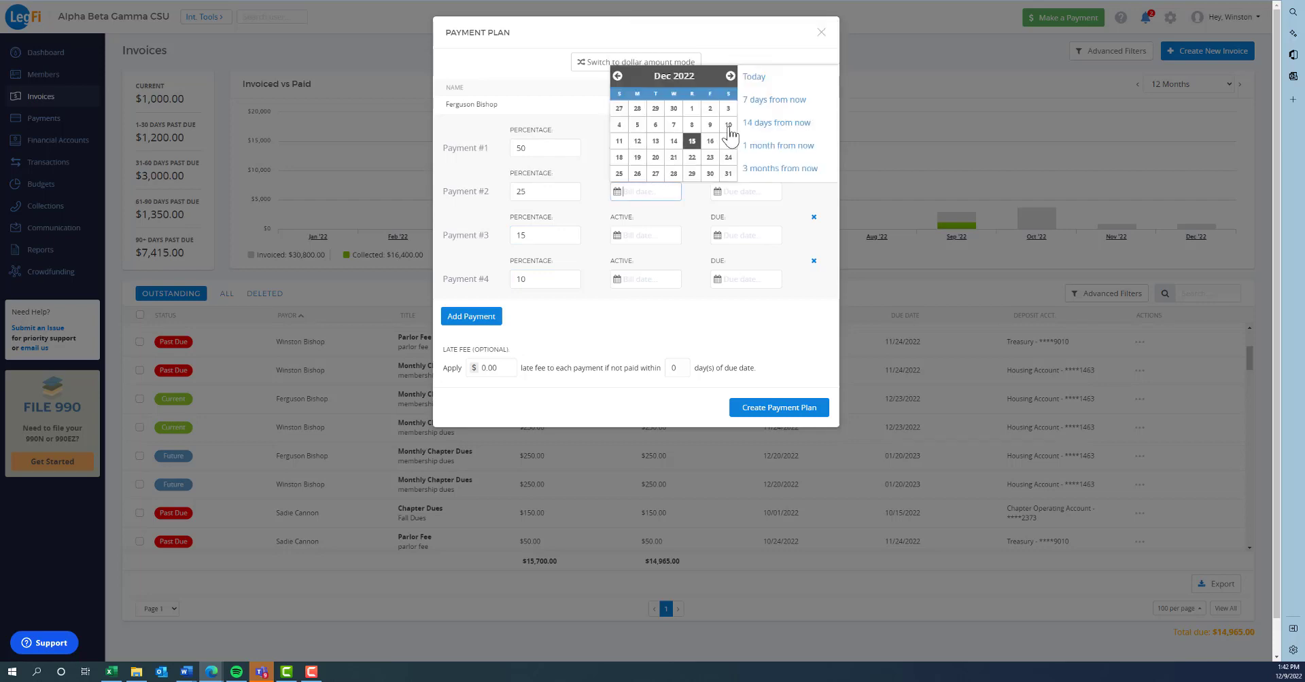
{"action": "left_click", "coordinate": [782, 123]}
{"action": "left_click", "coordinate": [649, 235]}
{"action": "left_click", "coordinate": [758, 188]}
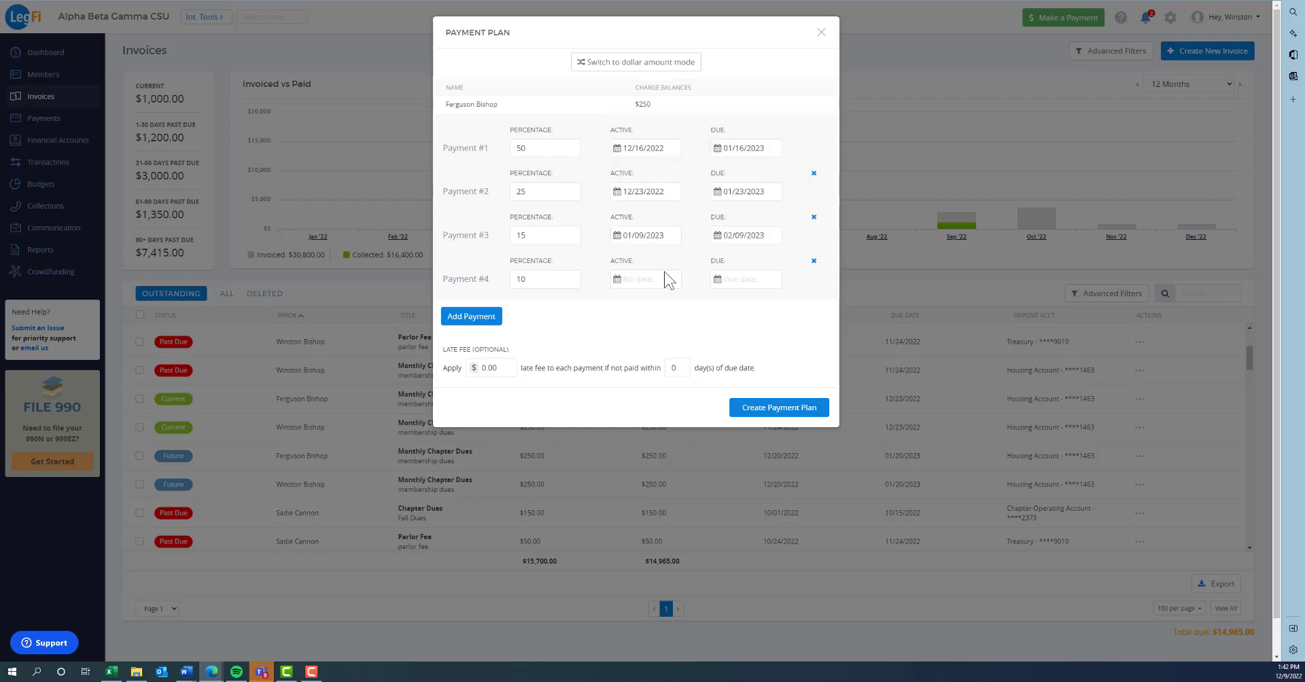
{"action": "left_click", "coordinate": [636, 281]}
{"action": "left_click", "coordinate": [762, 258]}
- Apply a $5.00 late fee to each payment not paid within 3 days of its due date, and create the payment plan
{"action": "left_click_drag", "start_coordinate": [498, 367], "coordinate": [474, 379]}
{"action": "type", "text": "5.00"}
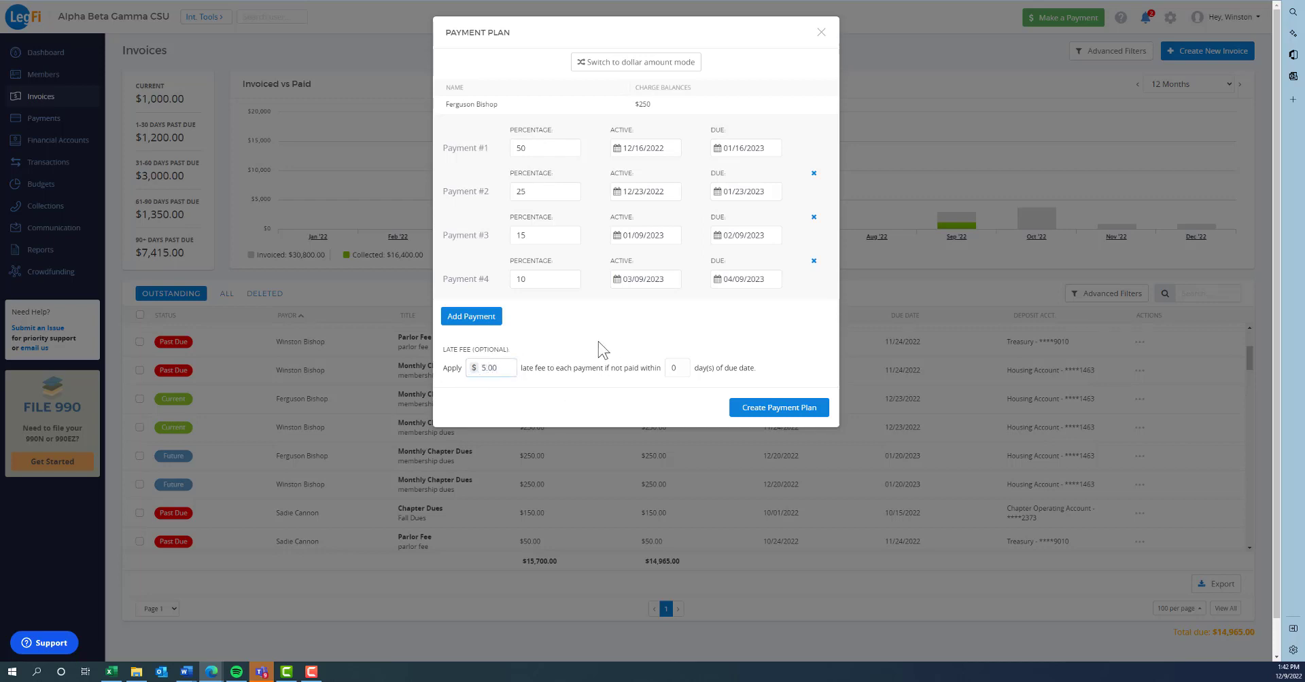
{"action": "left_click", "coordinate": [678, 366]}
{"action": "left_click", "coordinate": [678, 366]}
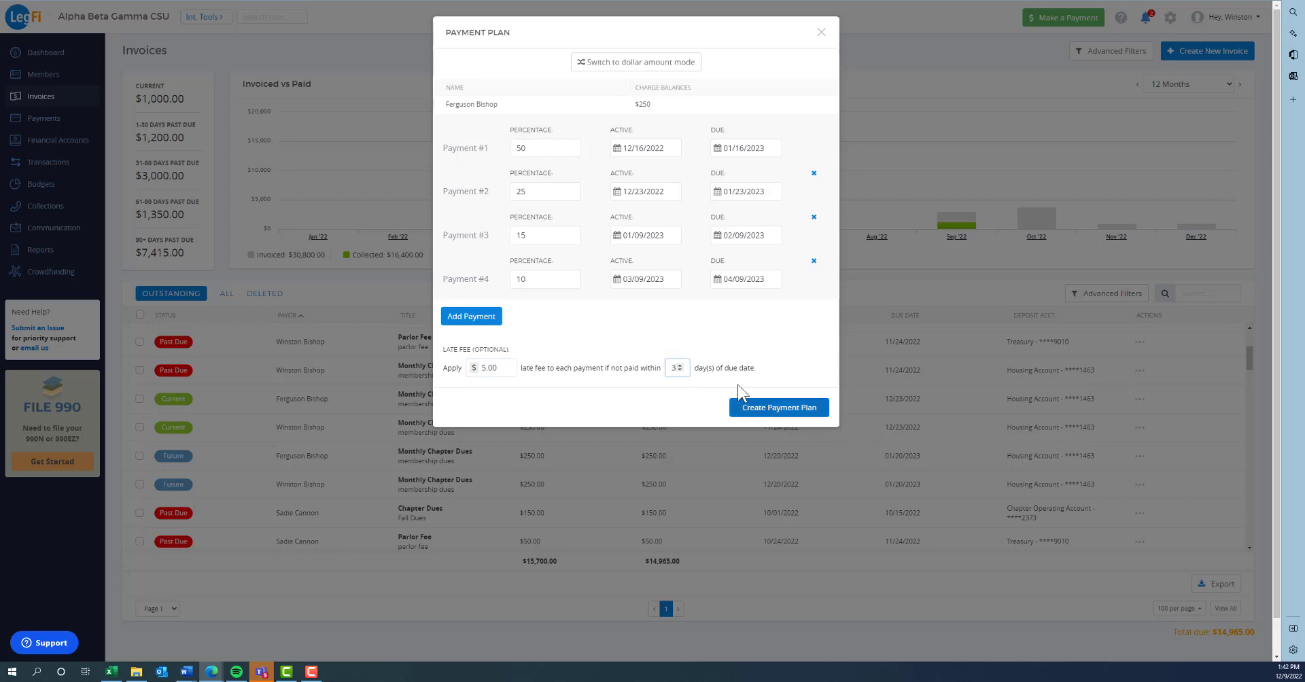
{"action": "left_click", "coordinate": [796, 416]}
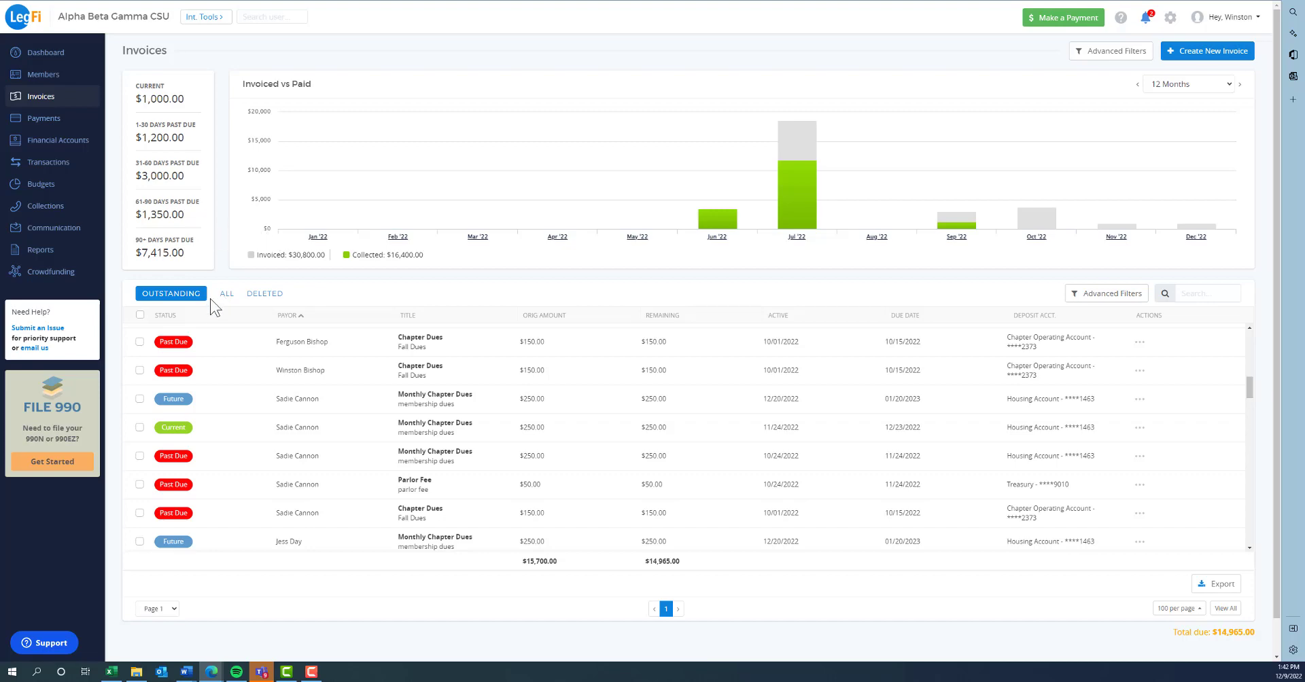
{"action": "scroll", "coordinate": [603, 428], "scroll_direction": "down", "scroll_amount": 5}
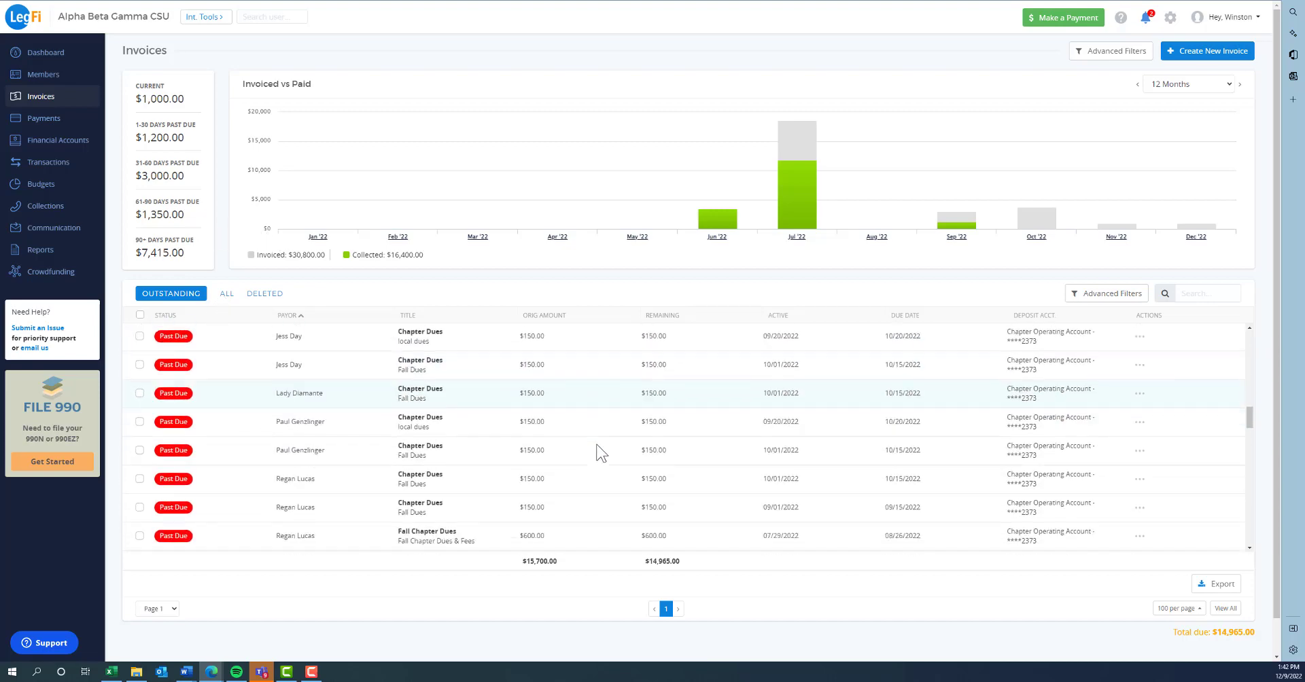
{"action": "scroll", "coordinate": [600, 452], "scroll_direction": "up", "scroll_amount": 5}
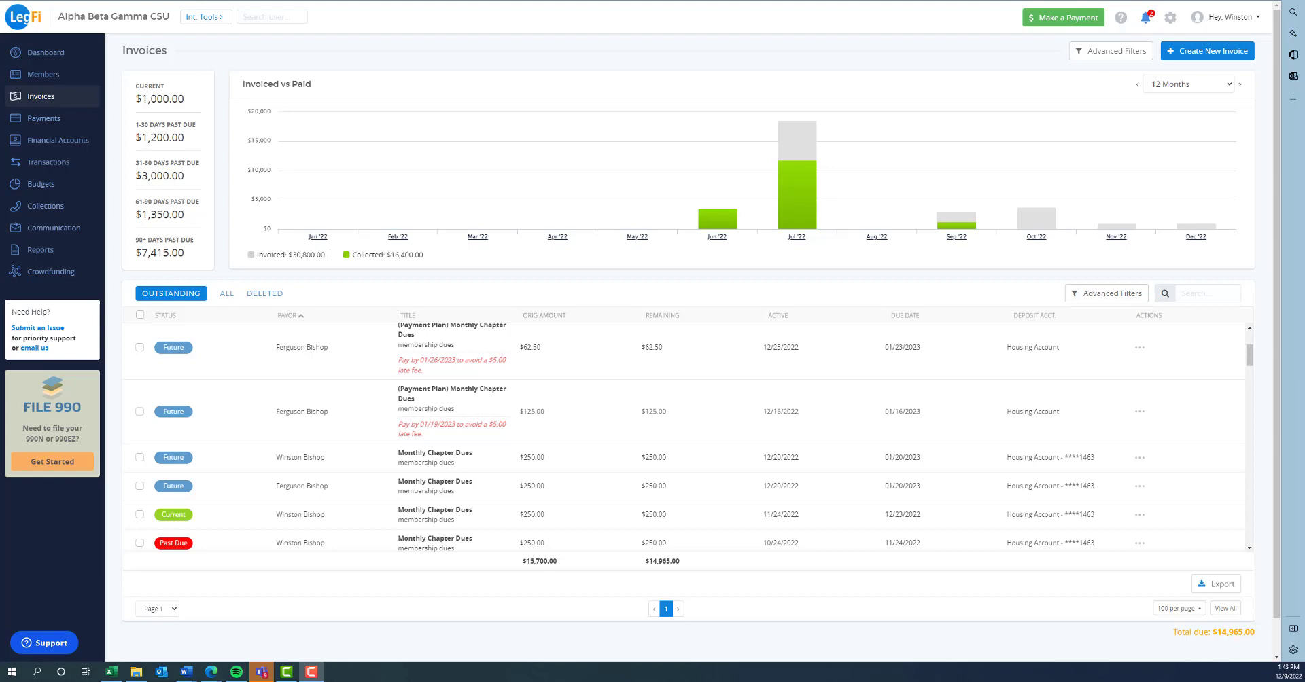
- Start a text message to members and filter the recipient list by Alumnus, followed by Member
{"action": "left_click", "coordinate": [50, 230]}
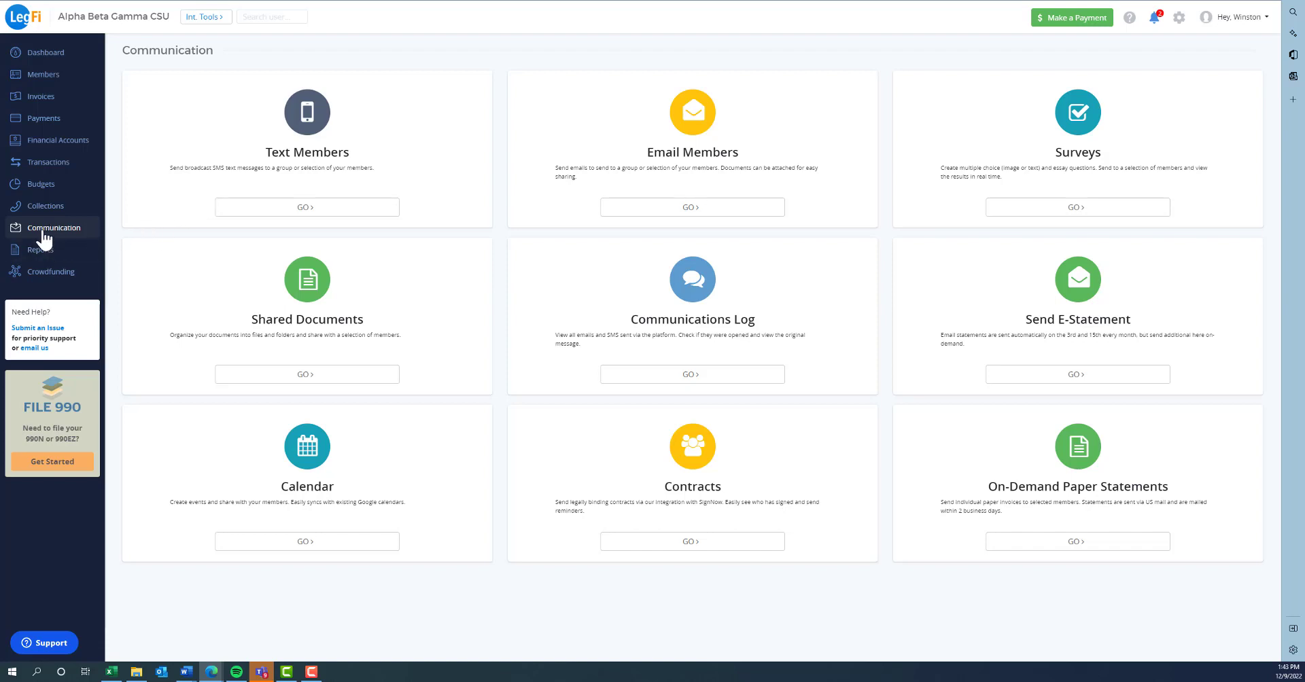
{"action": "left_click", "coordinate": [307, 209]}
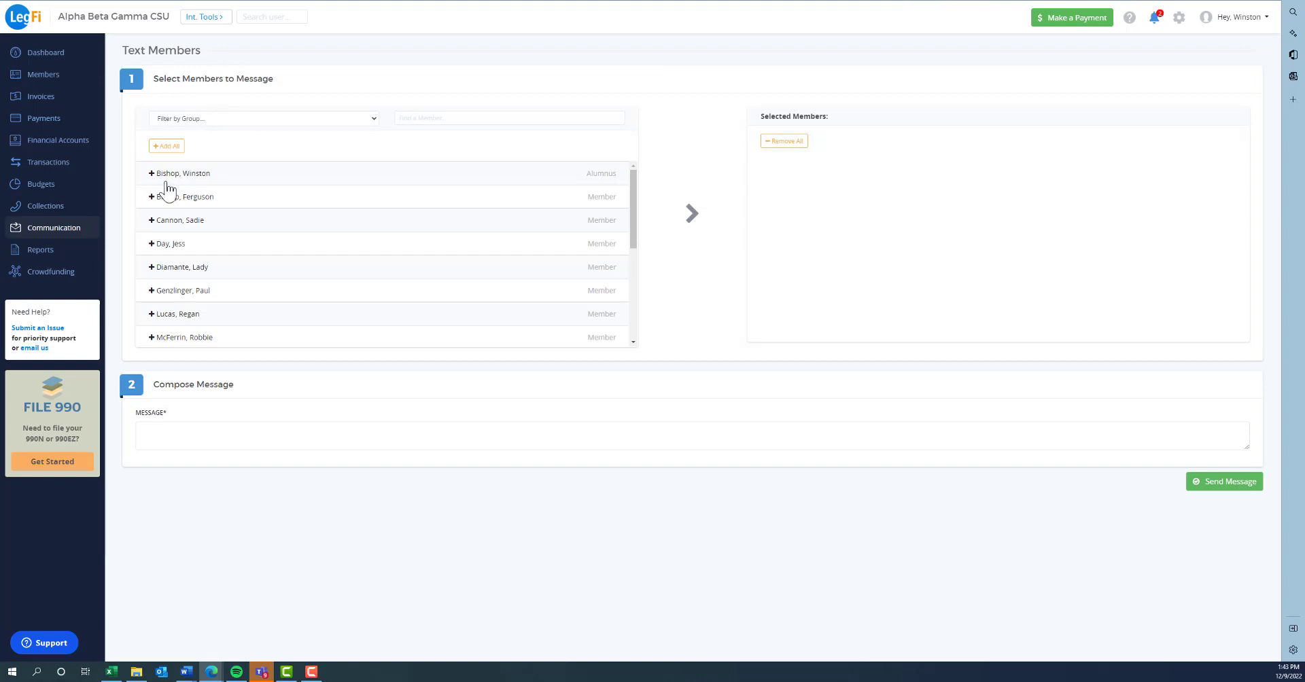
{"action": "left_click", "coordinate": [216, 120]}
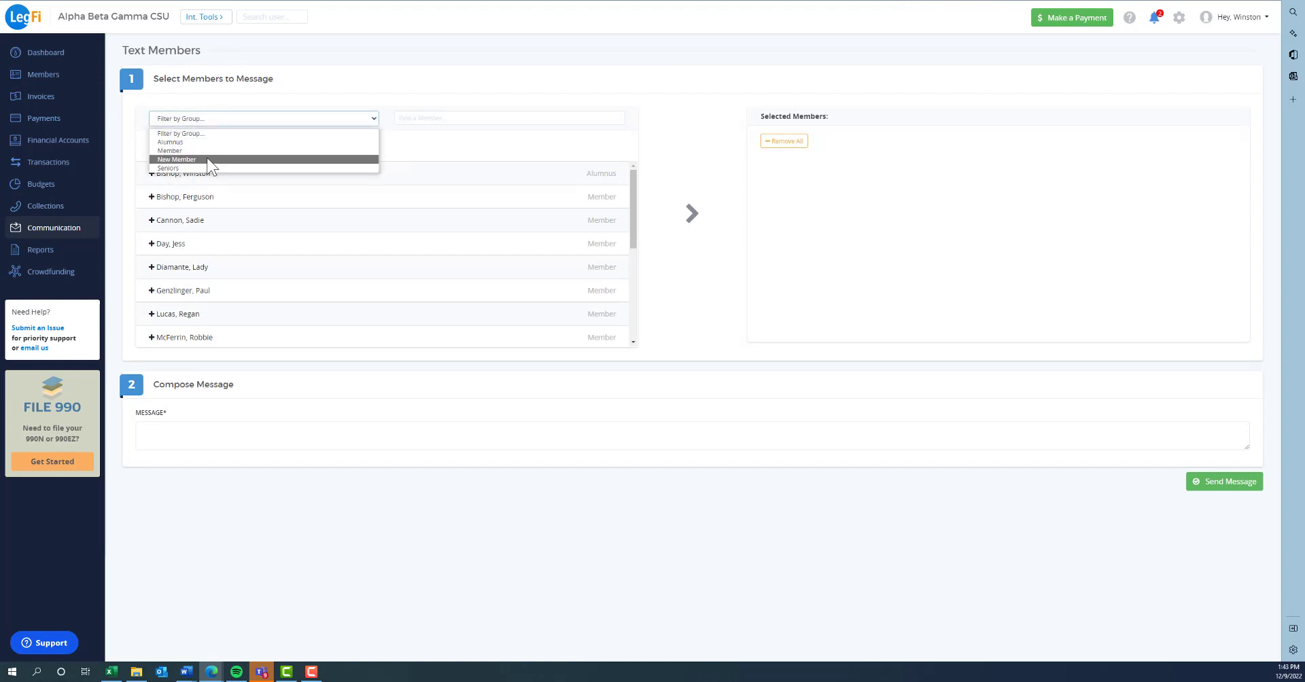
{"action": "left_click", "coordinate": [201, 142]}
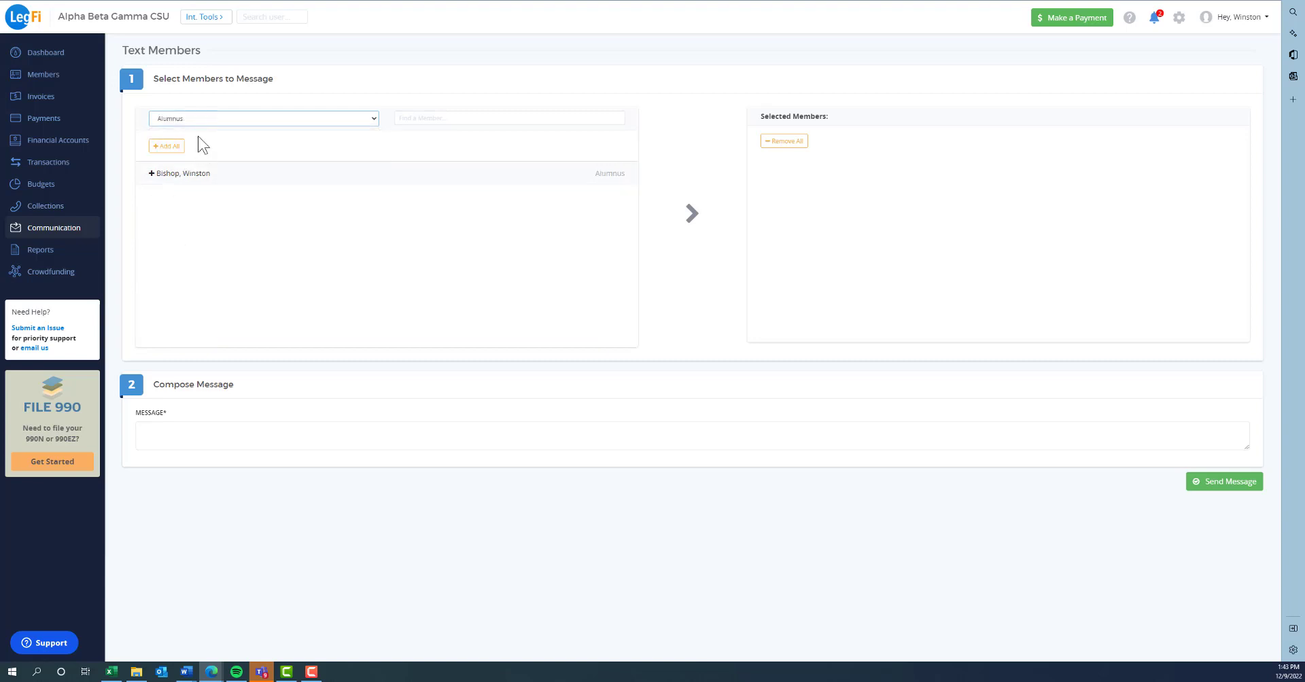
{"action": "left_click", "coordinate": [197, 120]}
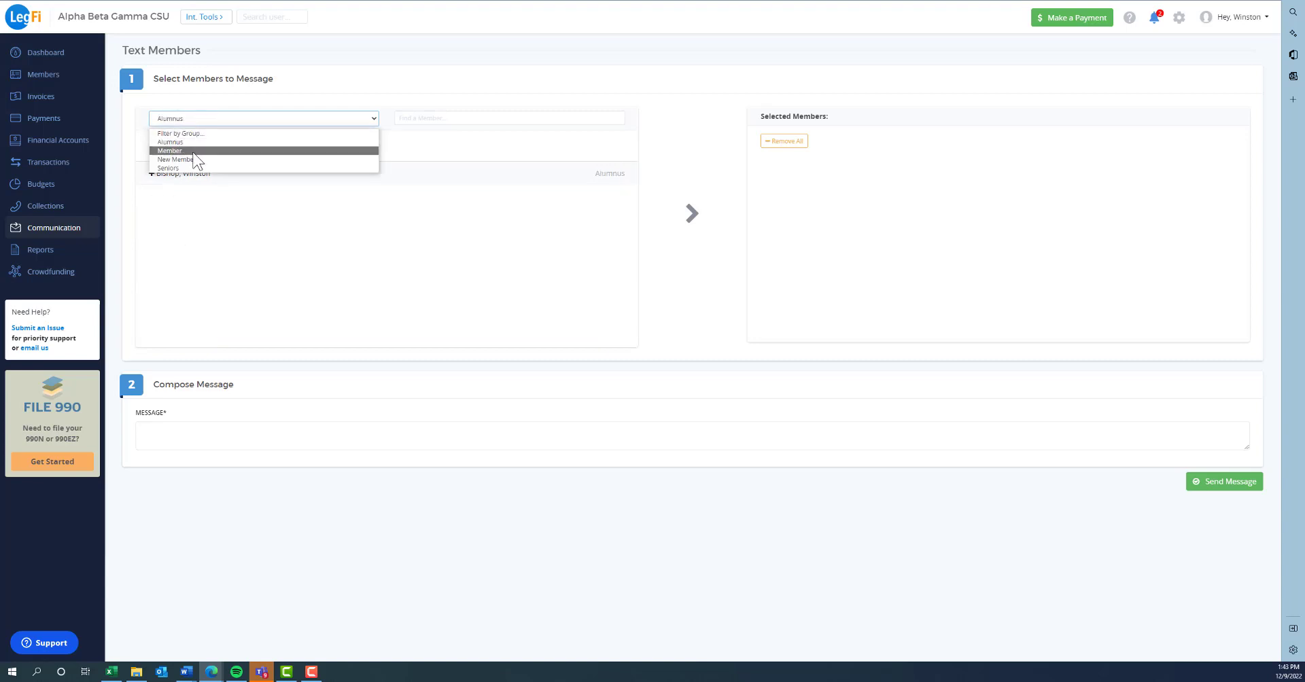
{"action": "left_click", "coordinate": [194, 152]}
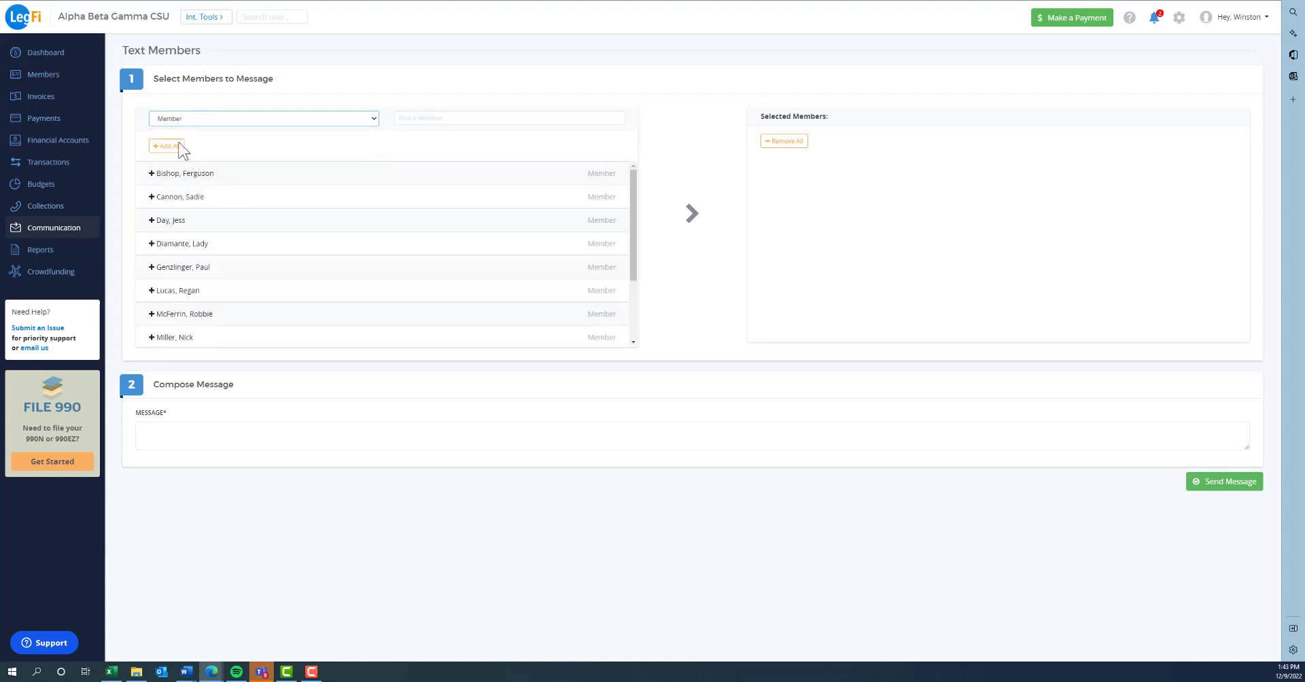
- Add the first, third and fifth members of the filtered list as text recipients and begin composing the message
{"action": "left_click", "coordinate": [152, 173]}
{"action": "left_click", "coordinate": [154, 197]}
{"action": "left_click", "coordinate": [151, 221]}
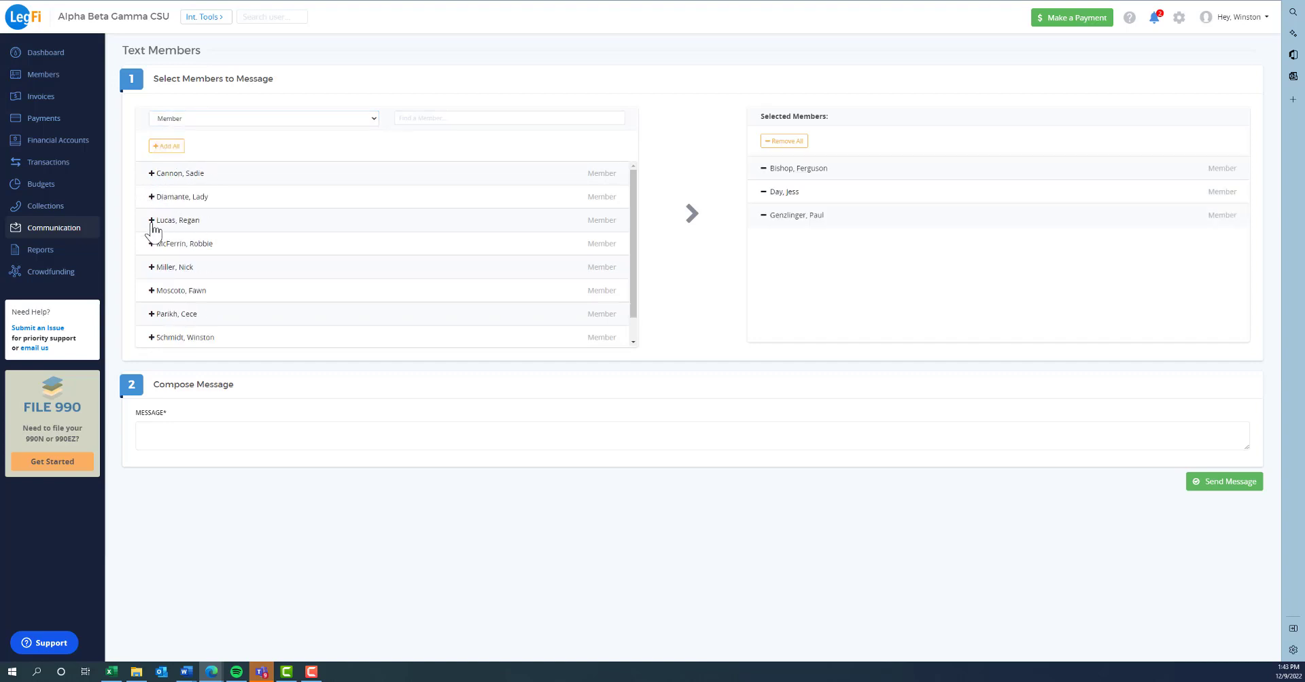
{"action": "left_click", "coordinate": [207, 439]}
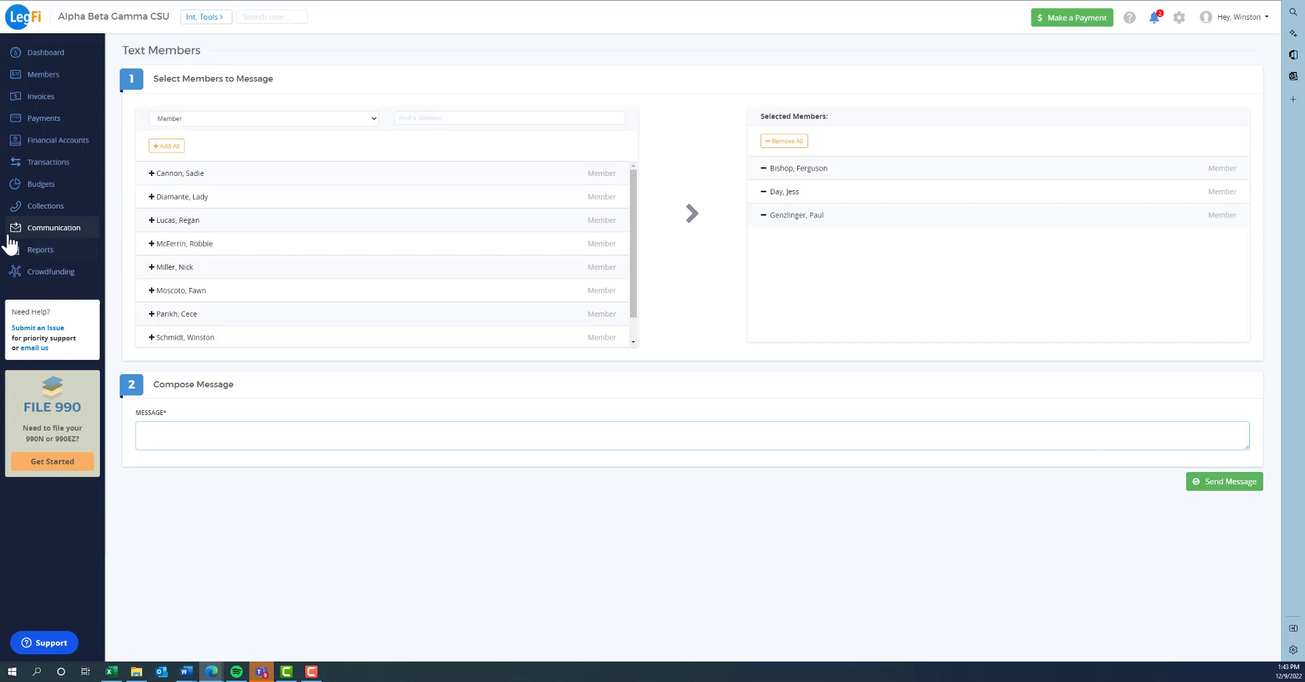
- Examine the Communications Log and the details of its most recent entry, and return to the Communication overview
{"action": "left_click", "coordinate": [34, 231]}
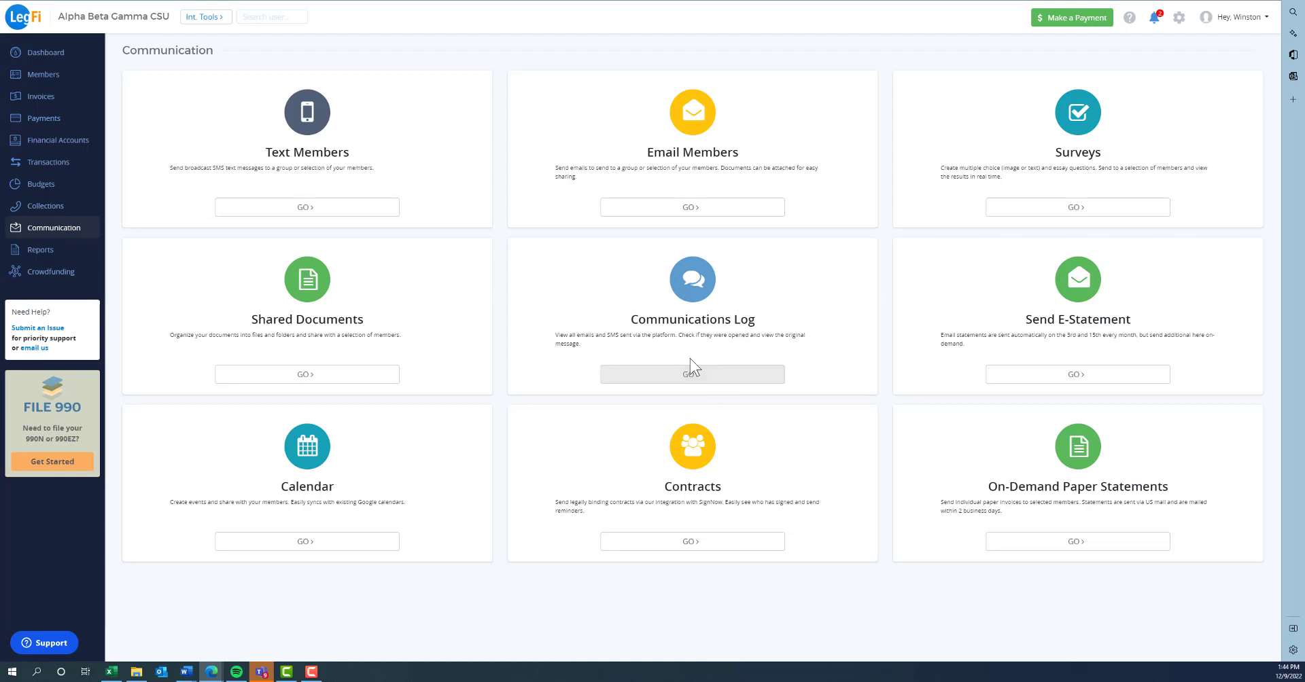
{"action": "left_click", "coordinate": [691, 380]}
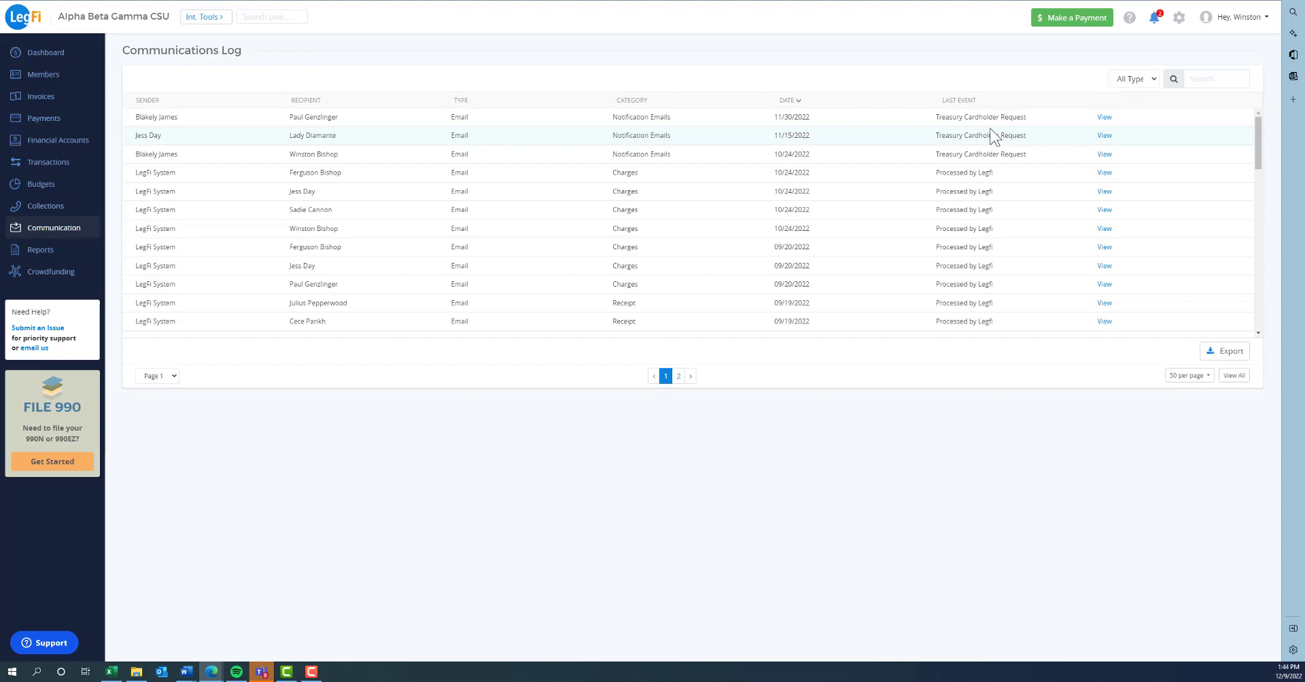
{"action": "left_click", "coordinate": [1101, 118]}
{"action": "left_click", "coordinate": [827, 39]}
{"action": "left_click", "coordinate": [67, 238]}
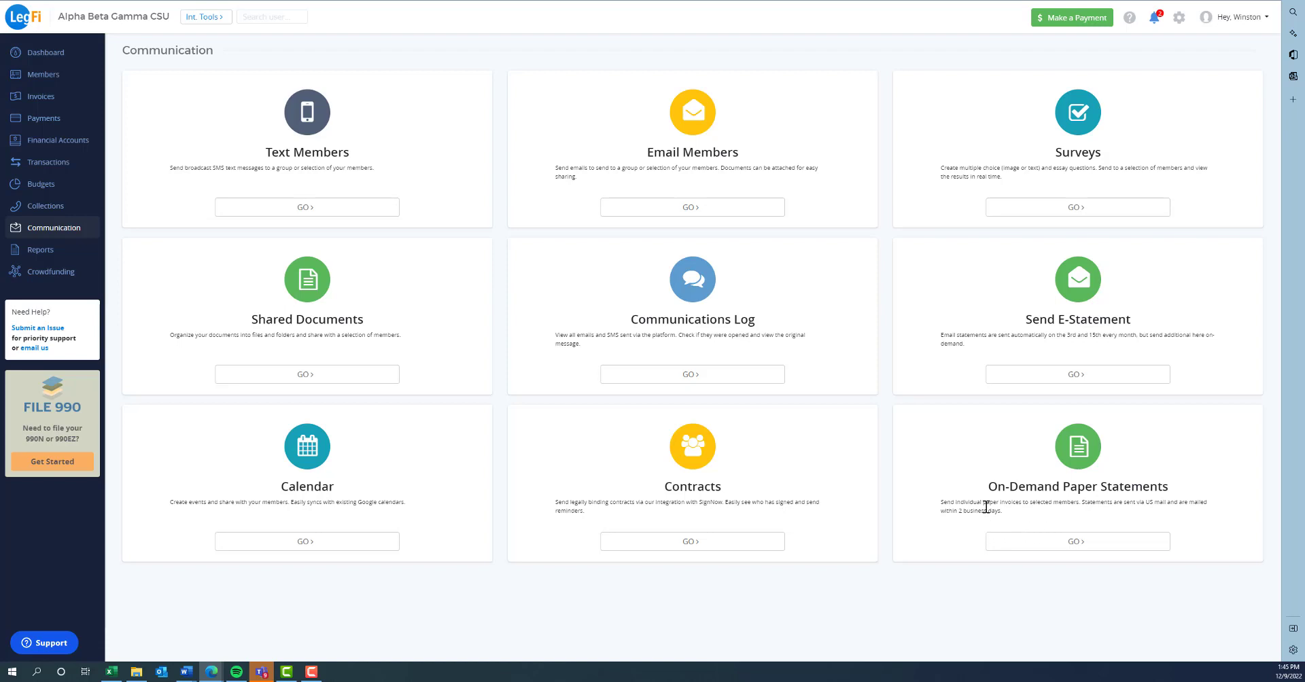
- Set up a past due email and add the fourth, fifth and seventh listed members as recipients
{"action": "left_click", "coordinate": [36, 213]}
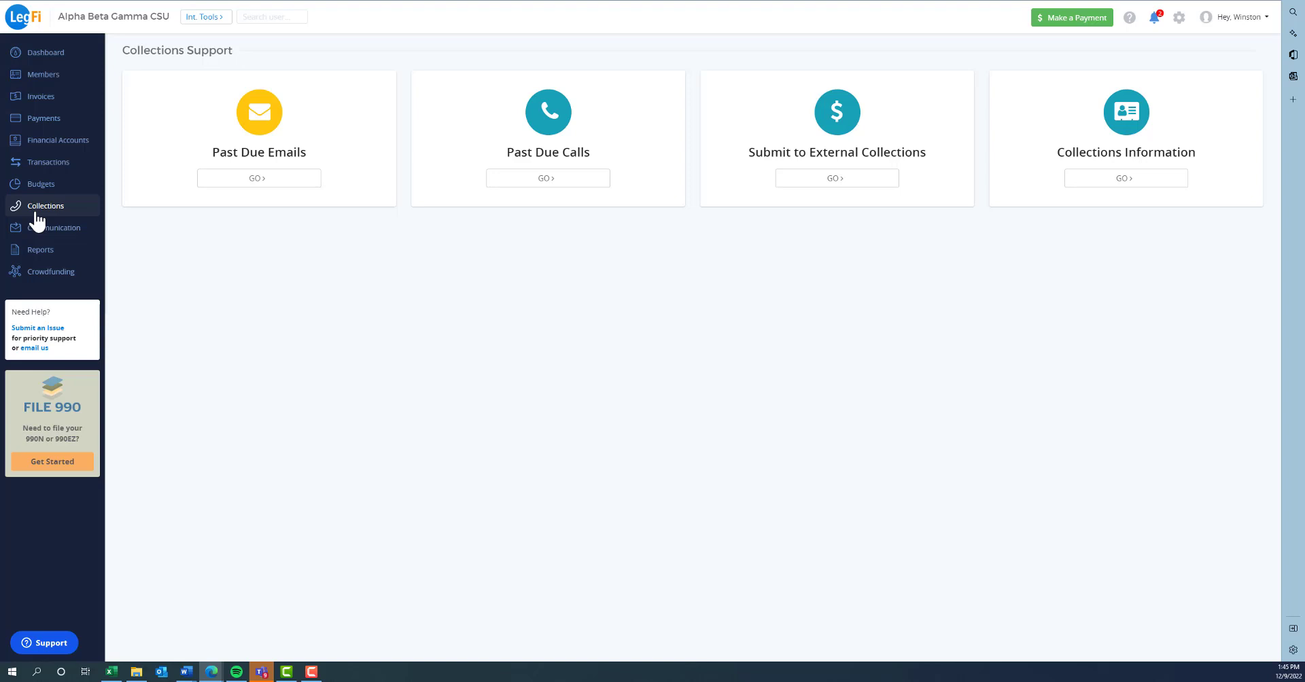
{"action": "left_click", "coordinate": [273, 186]}
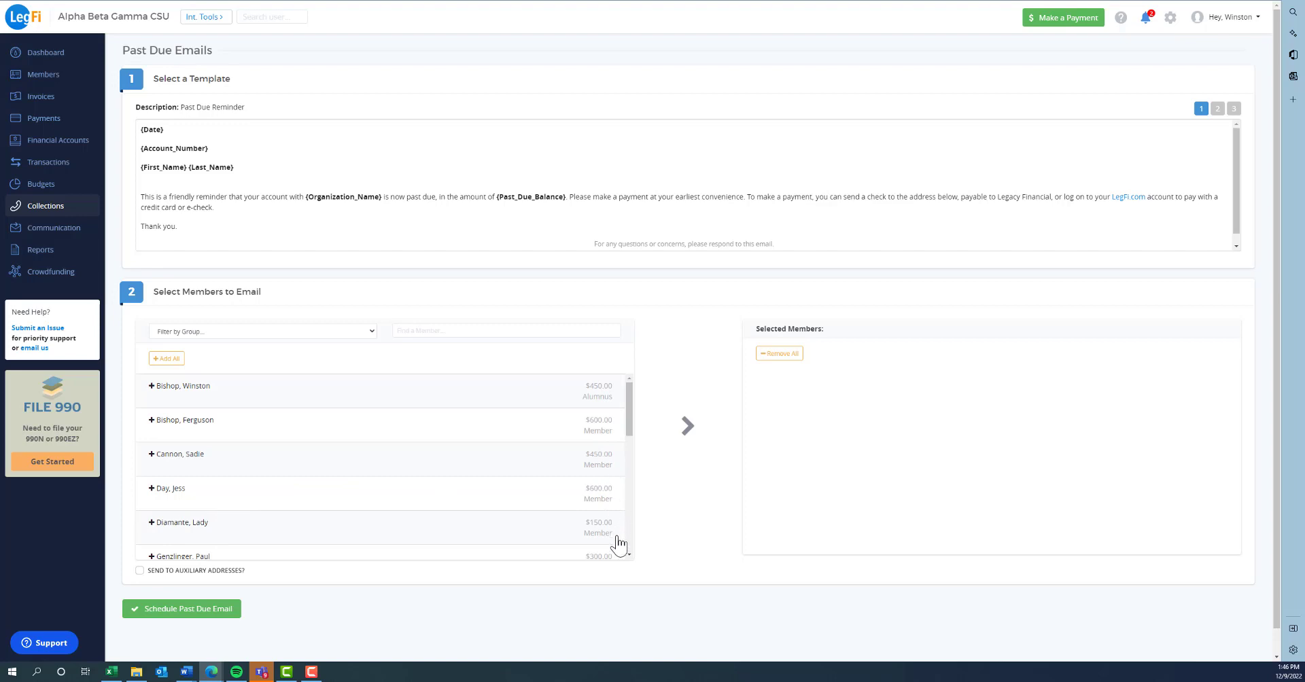
{"action": "left_click", "coordinate": [271, 333]}
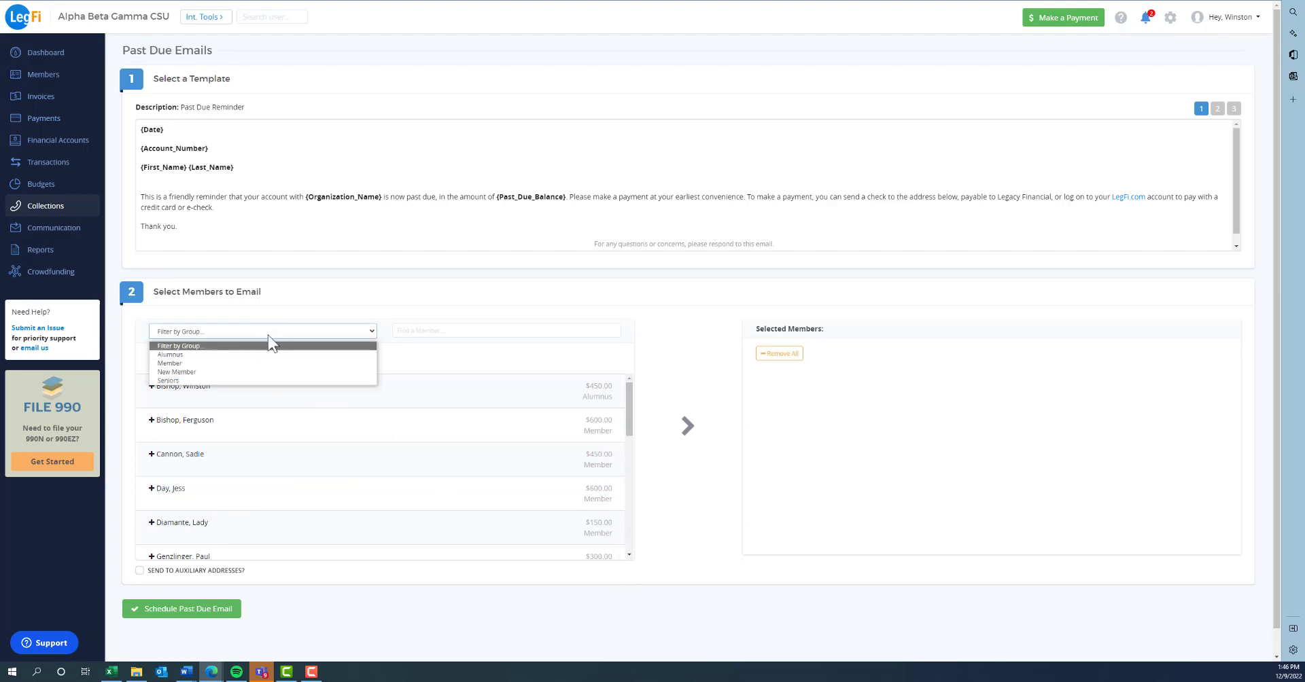
{"action": "left_click", "coordinate": [268, 334]}
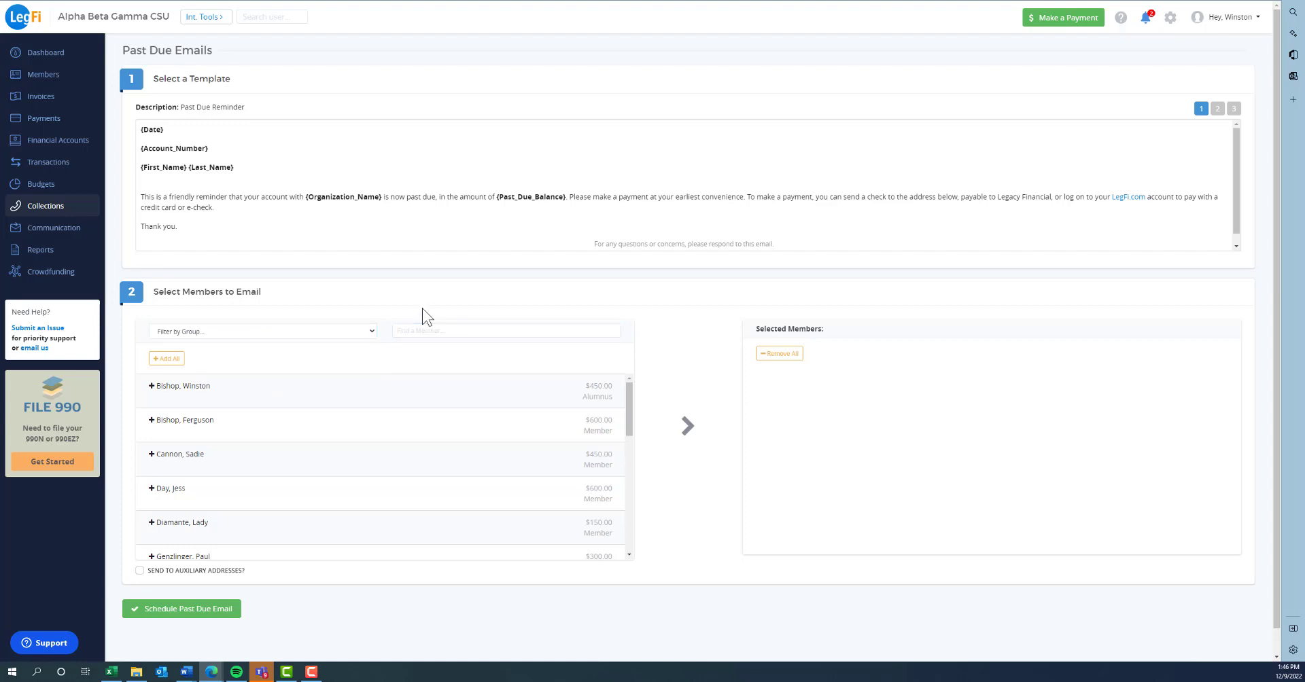
{"action": "left_click", "coordinate": [151, 491]}
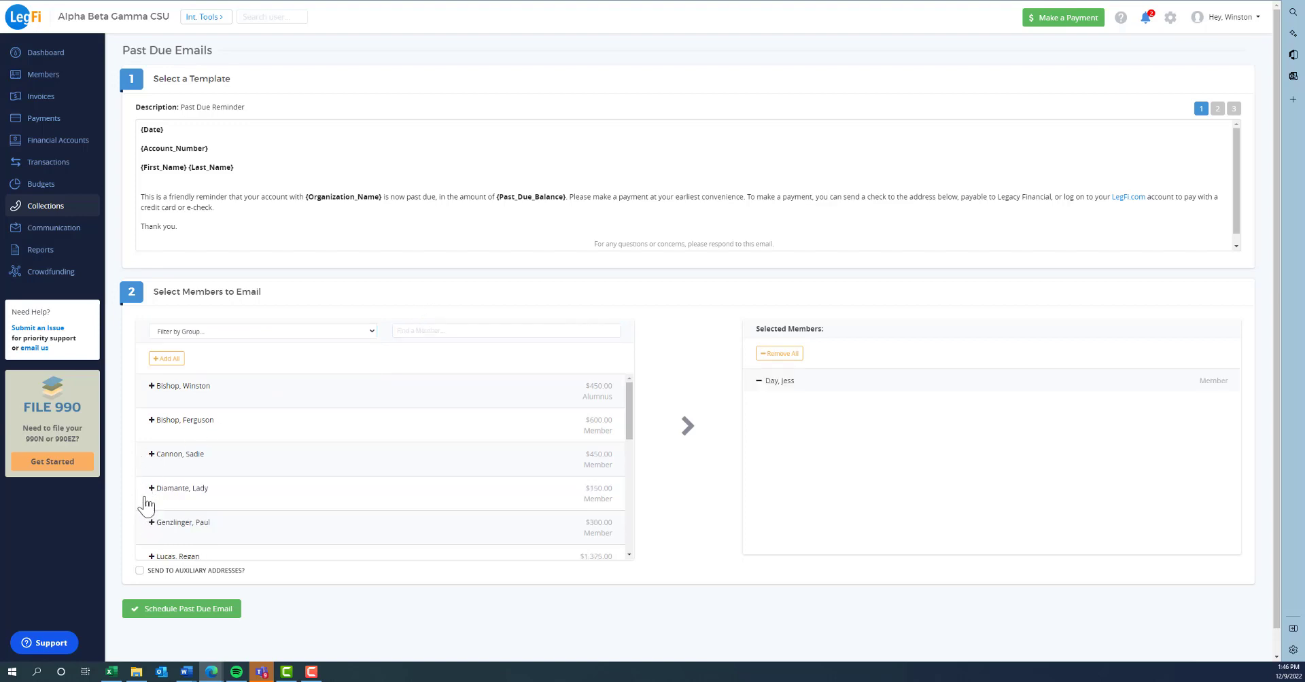
{"action": "left_click", "coordinate": [150, 501]}
{"action": "left_click", "coordinate": [153, 527]}
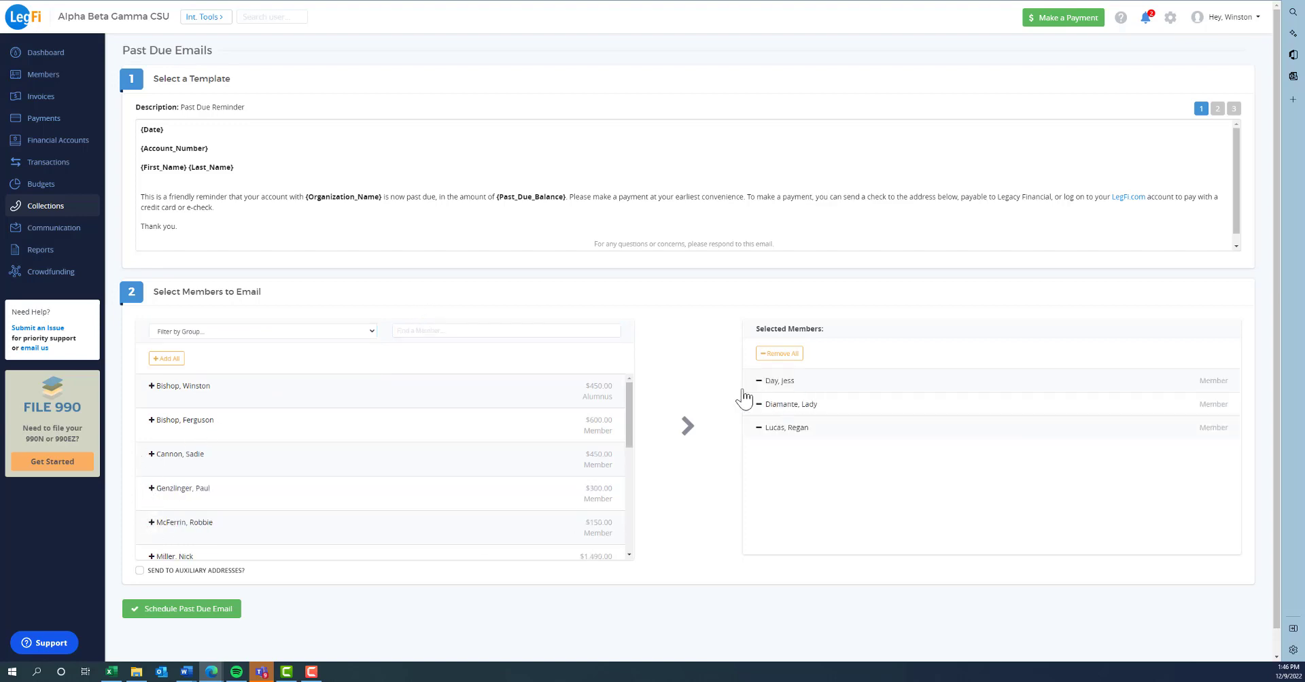
- Schedule the Past Due Reminder email for the selected members and dismiss the sending results
{"action": "scroll", "coordinate": [744, 397], "scroll_direction": "down", "scroll_amount": 1}
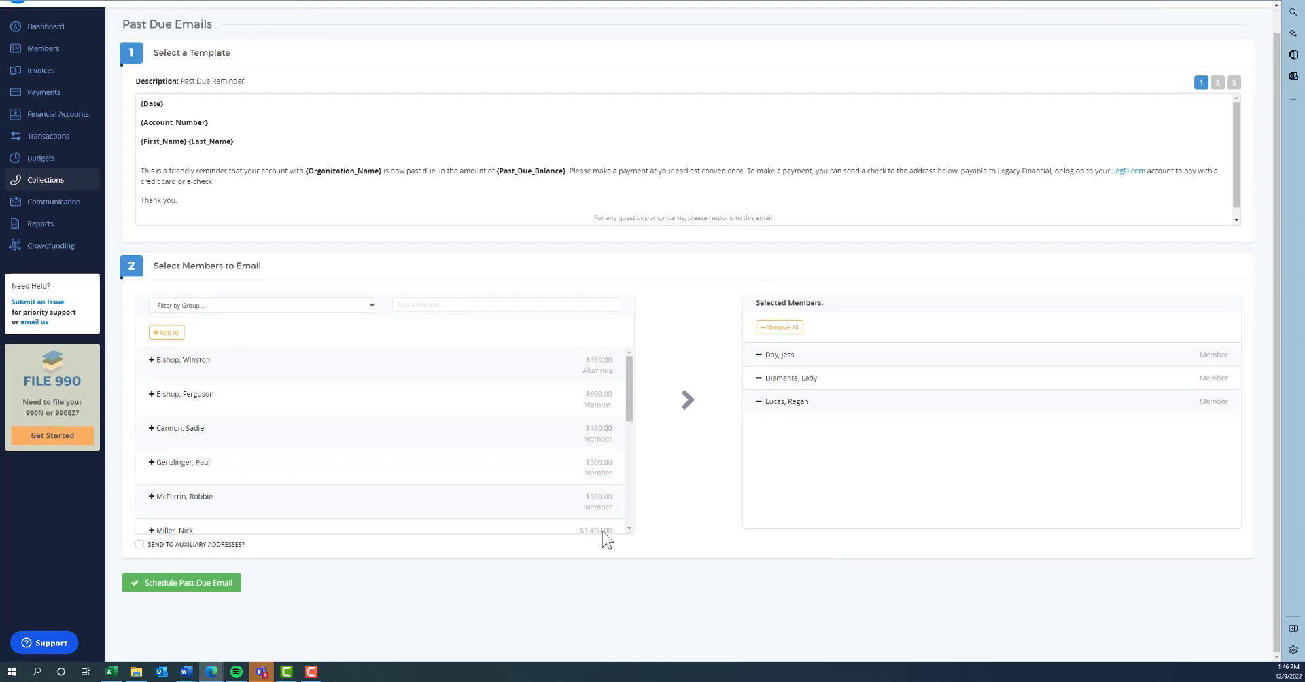
{"action": "left_click", "coordinate": [181, 587]}
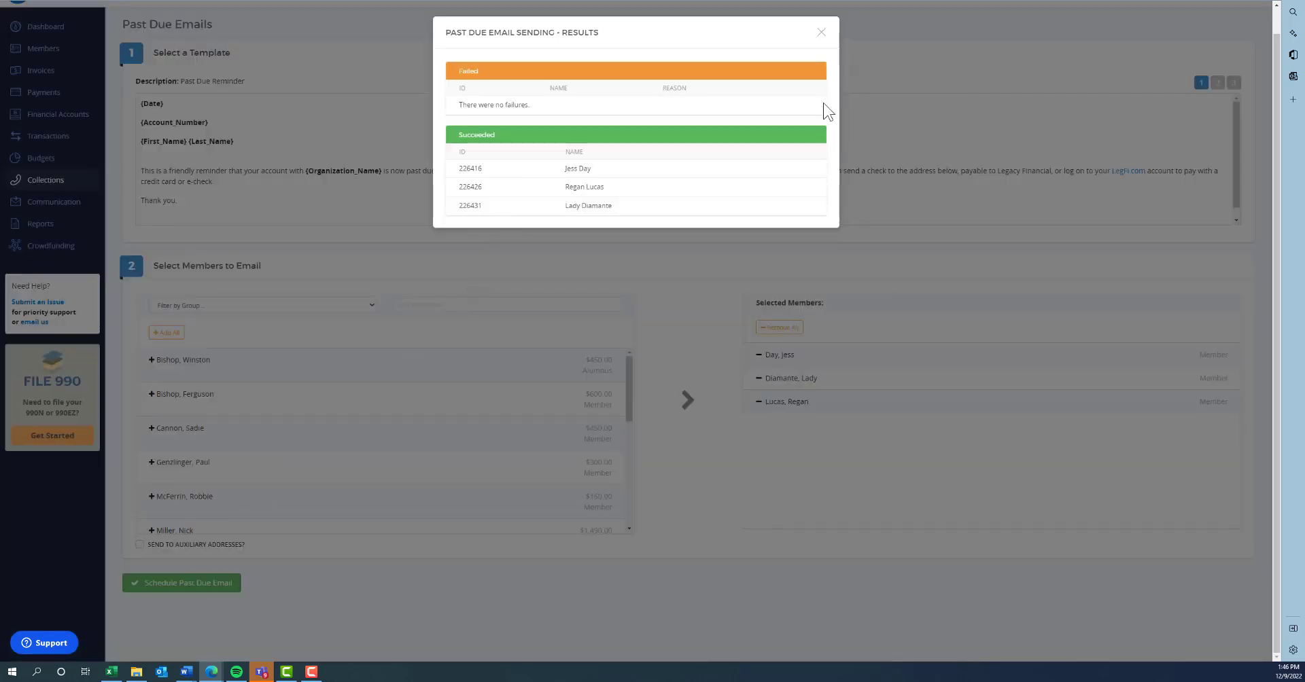
{"action": "left_click", "coordinate": [822, 32]}
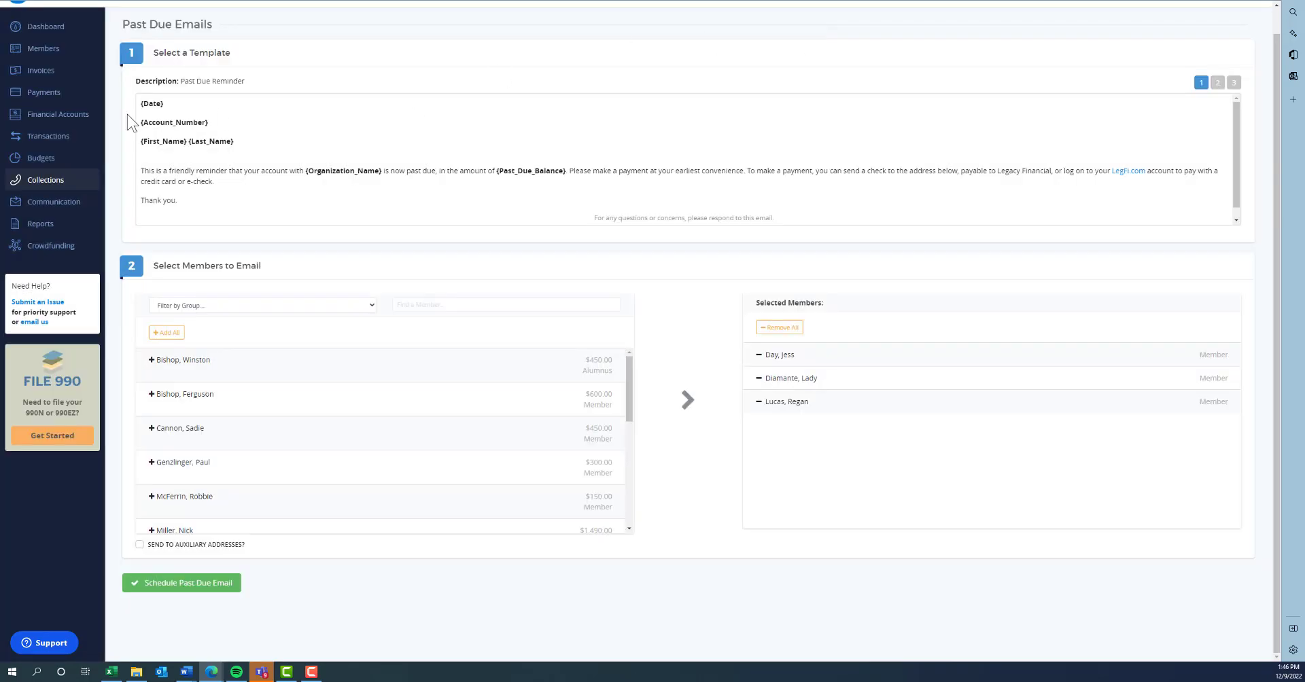
- Check the phone number entry for the first listed member and schedule a past due reminder call to that member
{"action": "left_click", "coordinate": [42, 181]}
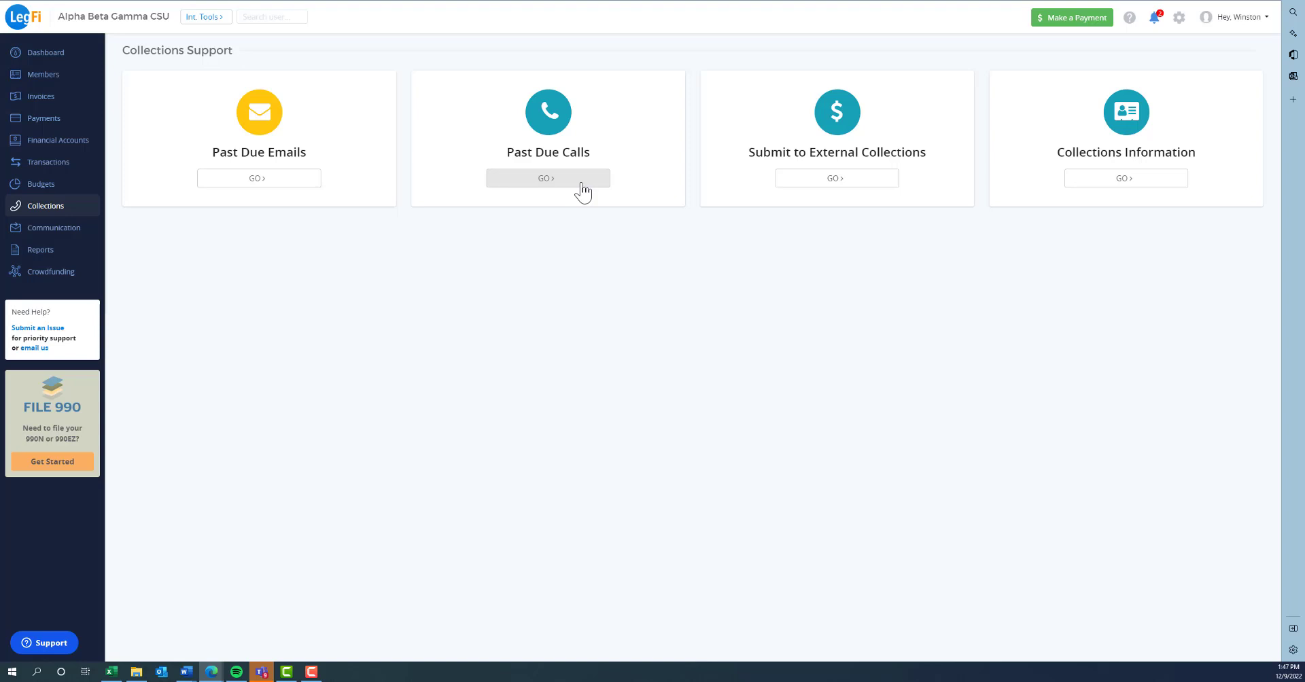
{"action": "left_click", "coordinate": [581, 180]}
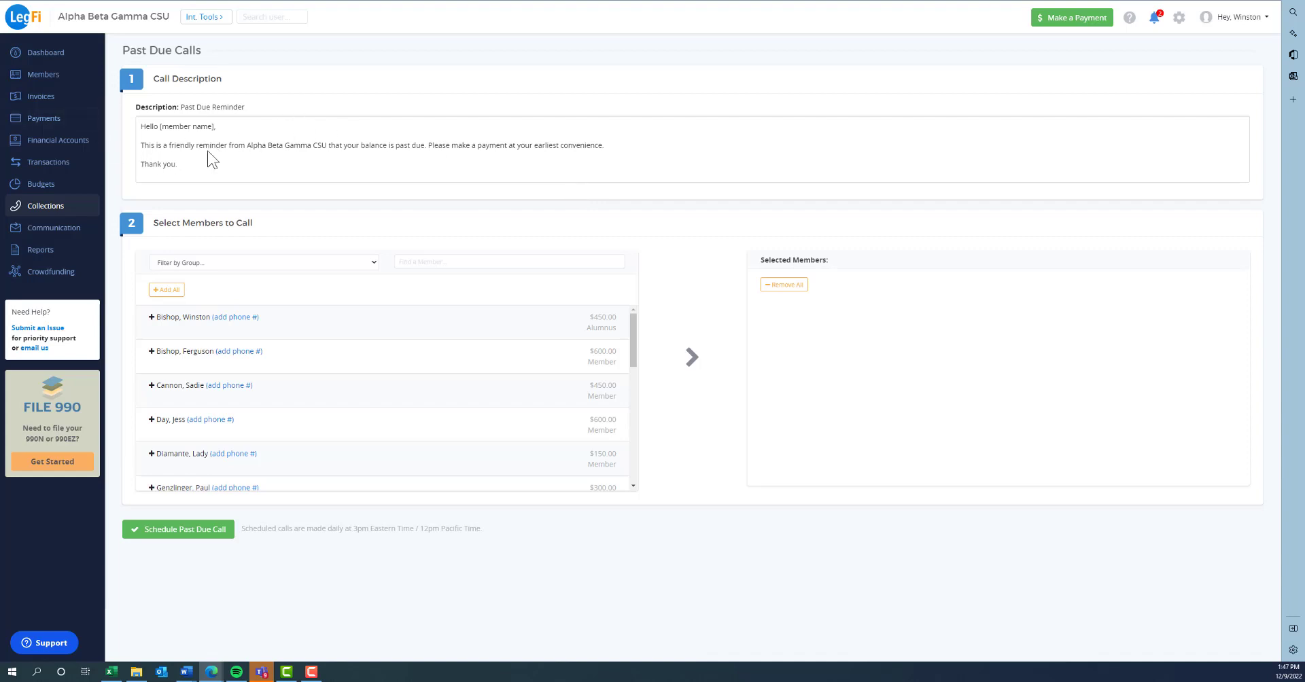
{"action": "scroll", "coordinate": [146, 393], "scroll_direction": "down", "scroll_amount": 3}
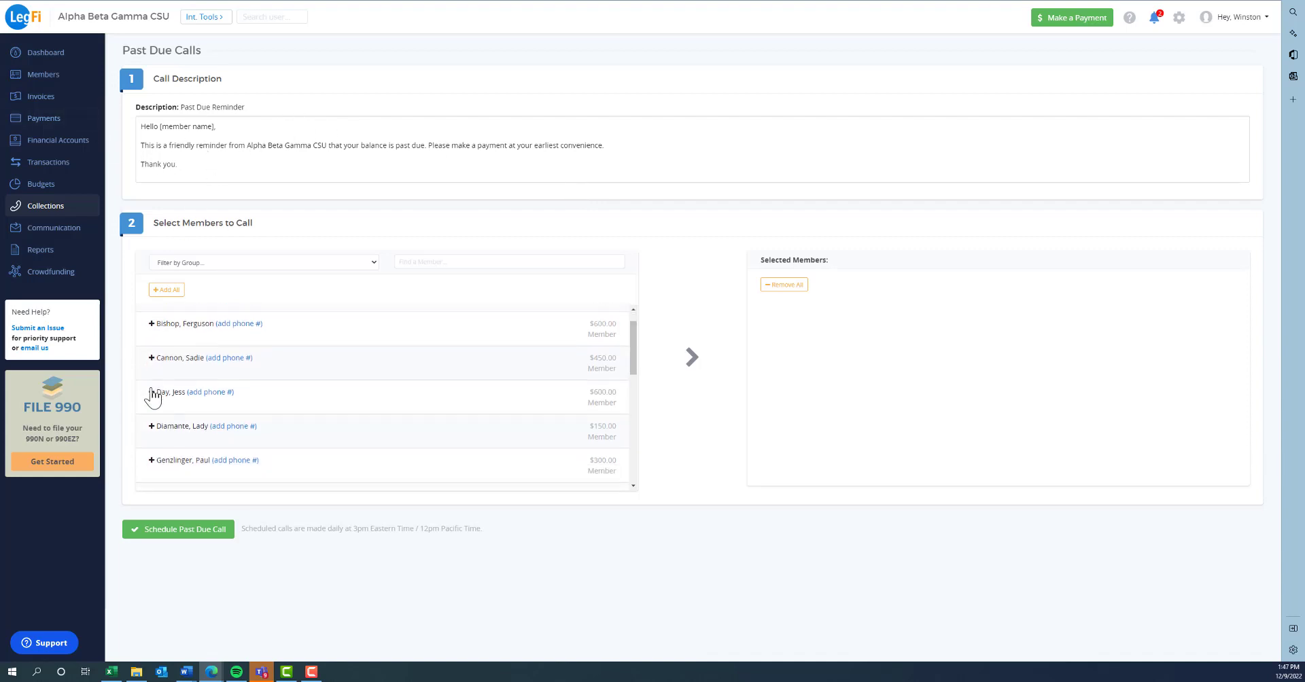
{"action": "scroll", "coordinate": [142, 418], "scroll_direction": "up", "scroll_amount": 3}
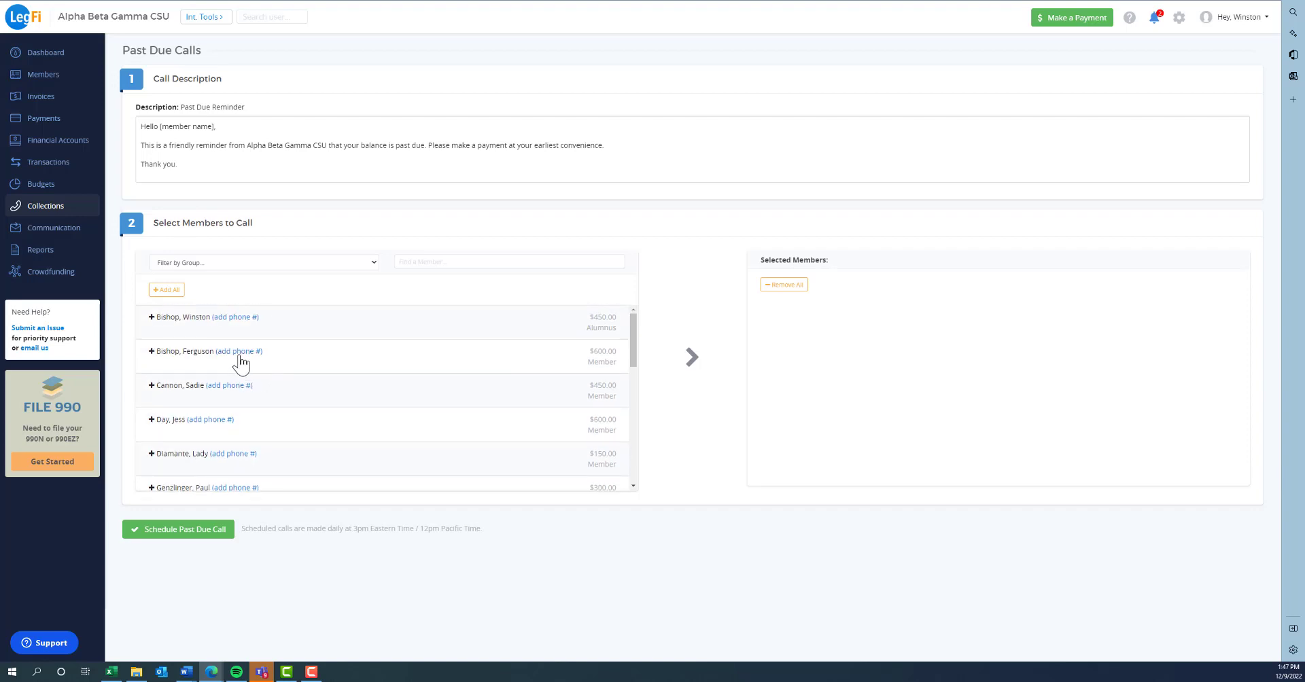
{"action": "left_click", "coordinate": [231, 320]}
{"action": "left_click", "coordinate": [821, 37]}
{"action": "left_click", "coordinate": [151, 319]}
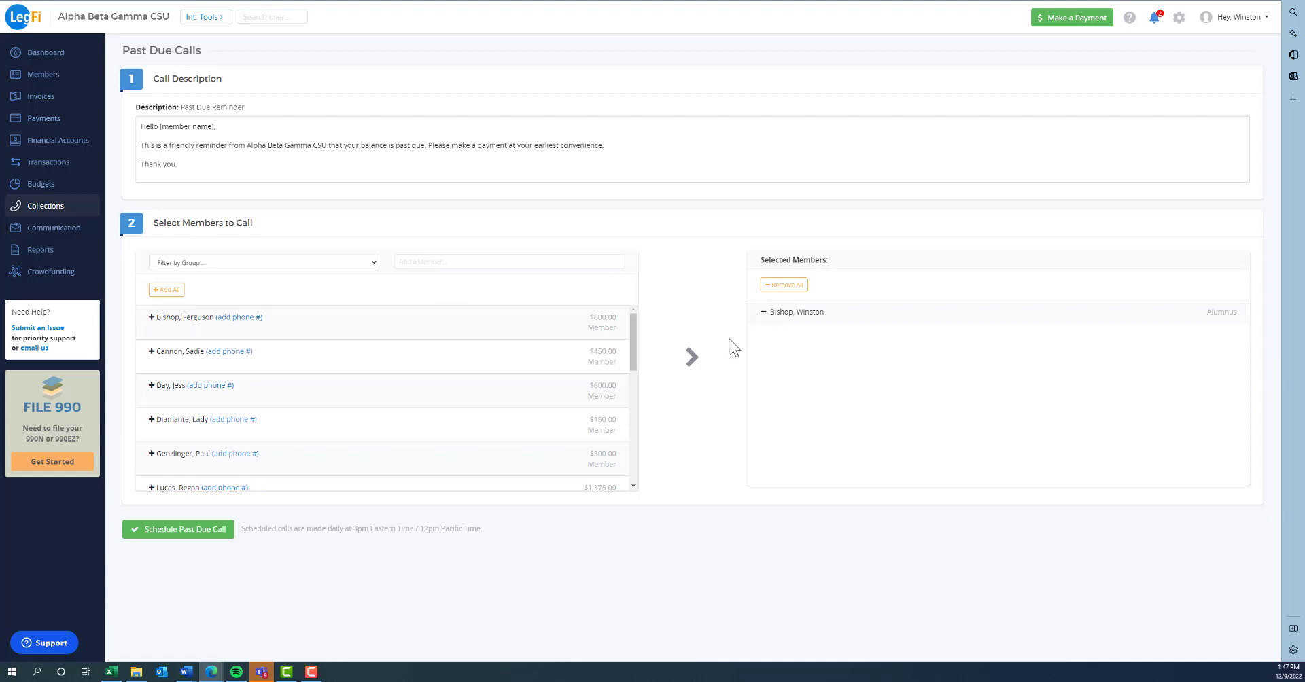
{"action": "left_click", "coordinate": [208, 537]}
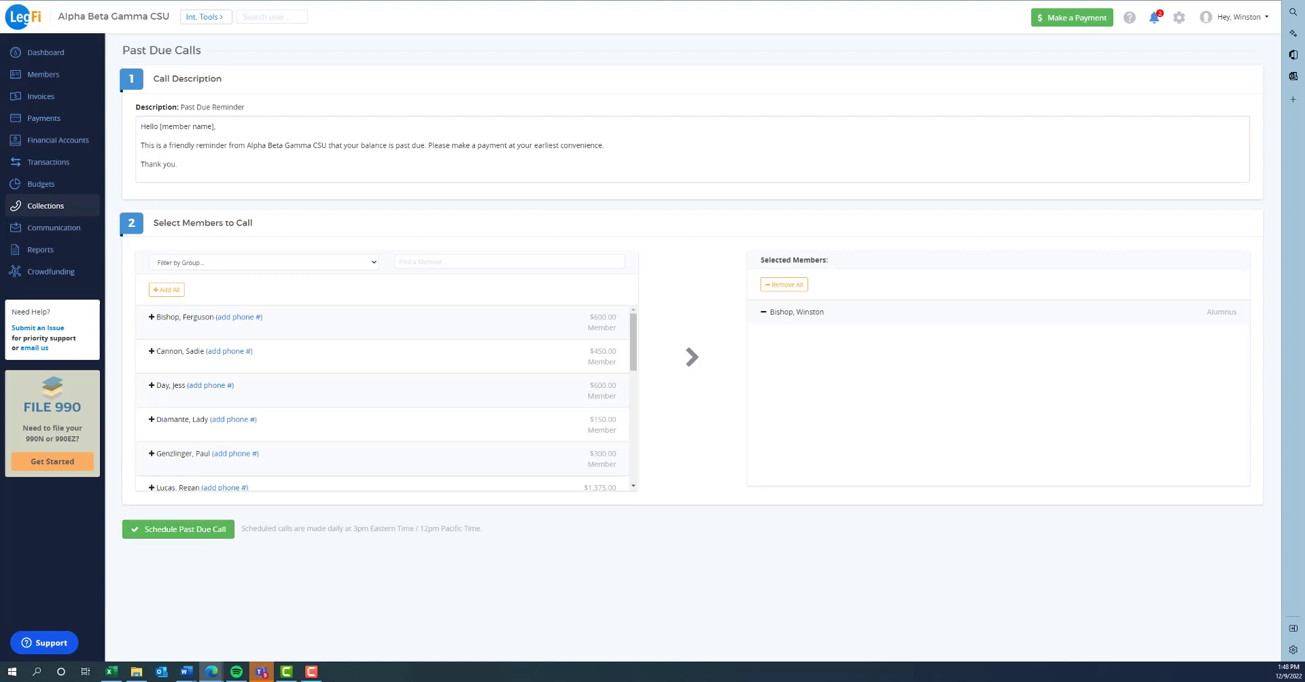
- Examine the external collections submission form, including member selection, contact information and the collection contract
{"action": "left_click", "coordinate": [37, 214]}
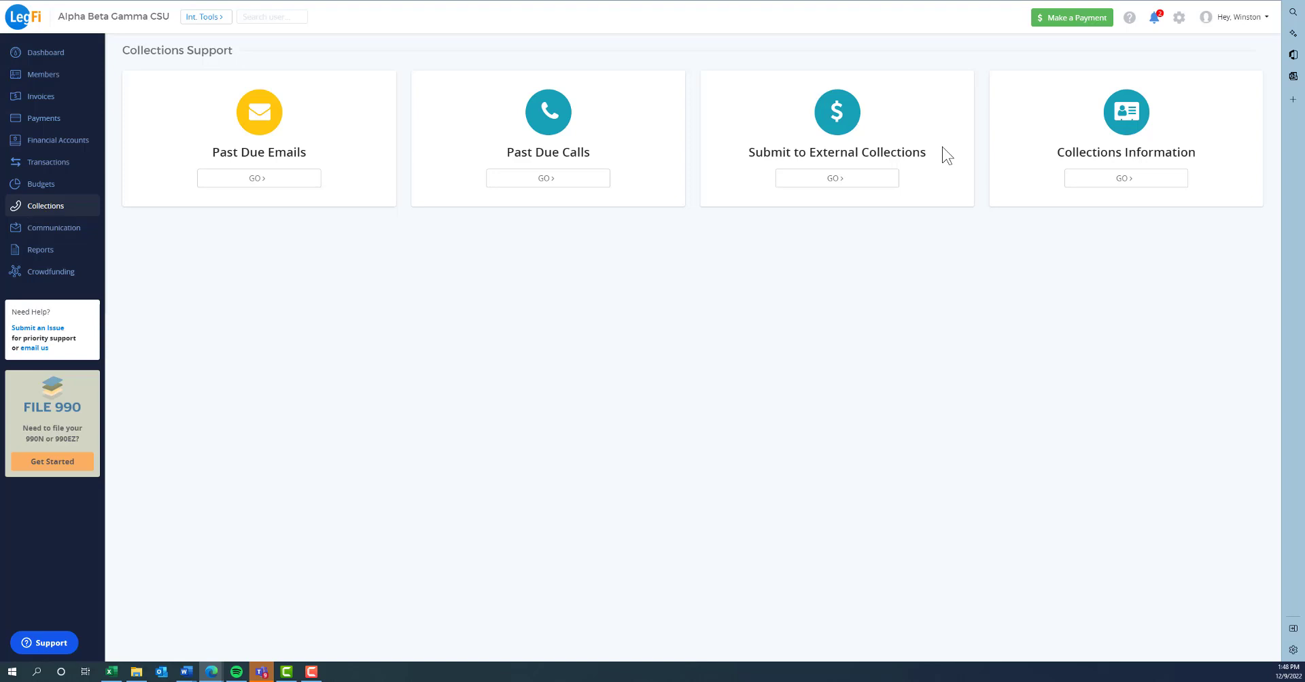
{"action": "left_click", "coordinate": [867, 193]}
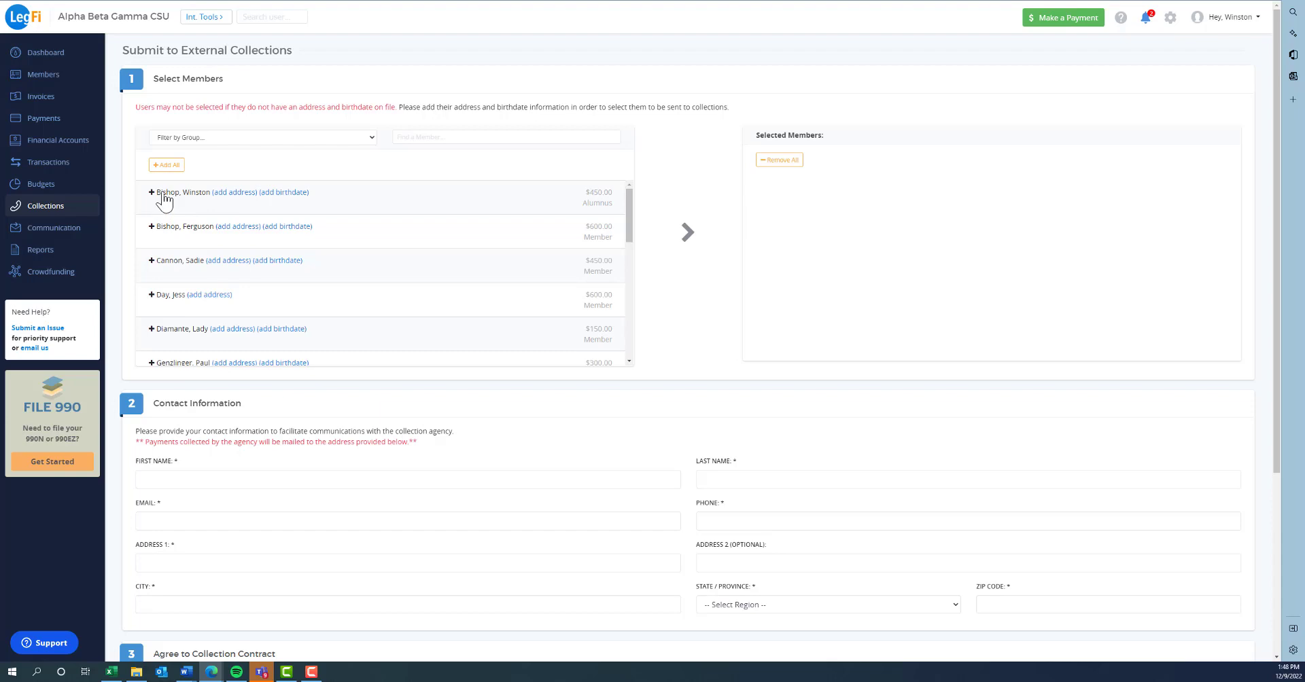
{"action": "scroll", "coordinate": [175, 310], "scroll_direction": "down", "scroll_amount": 1}
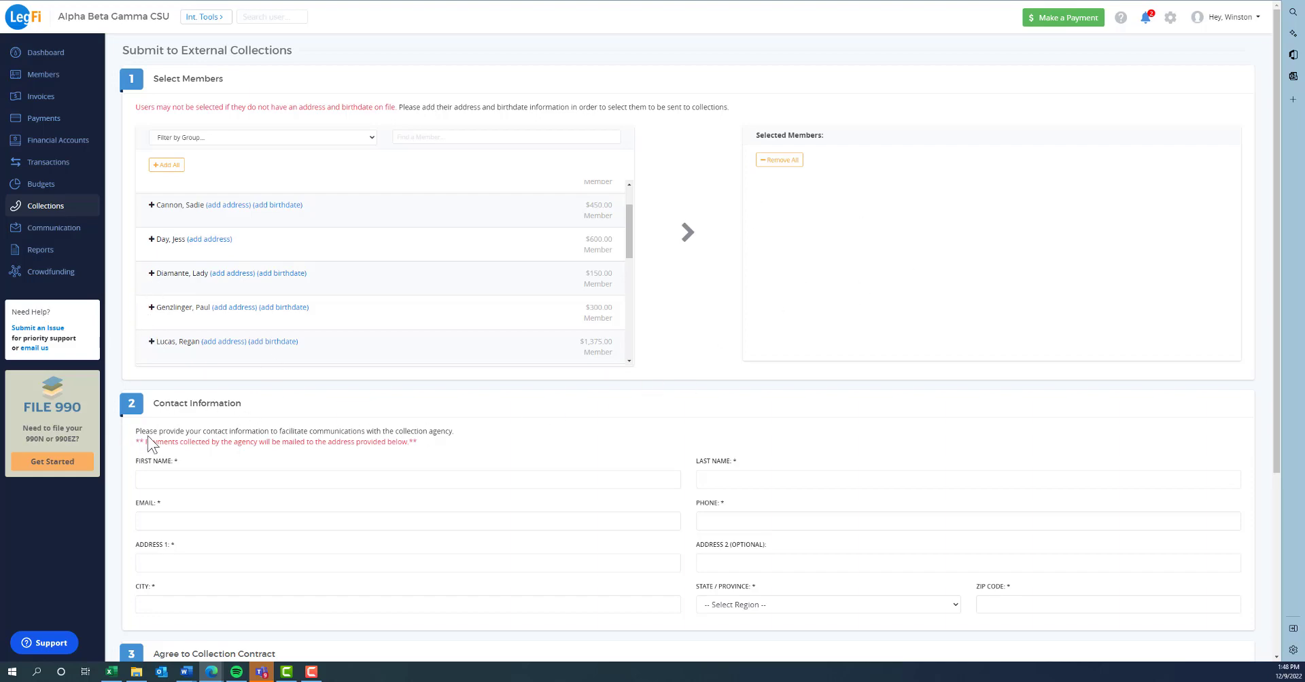
{"action": "scroll", "coordinate": [150, 440], "scroll_direction": "down", "scroll_amount": 3}
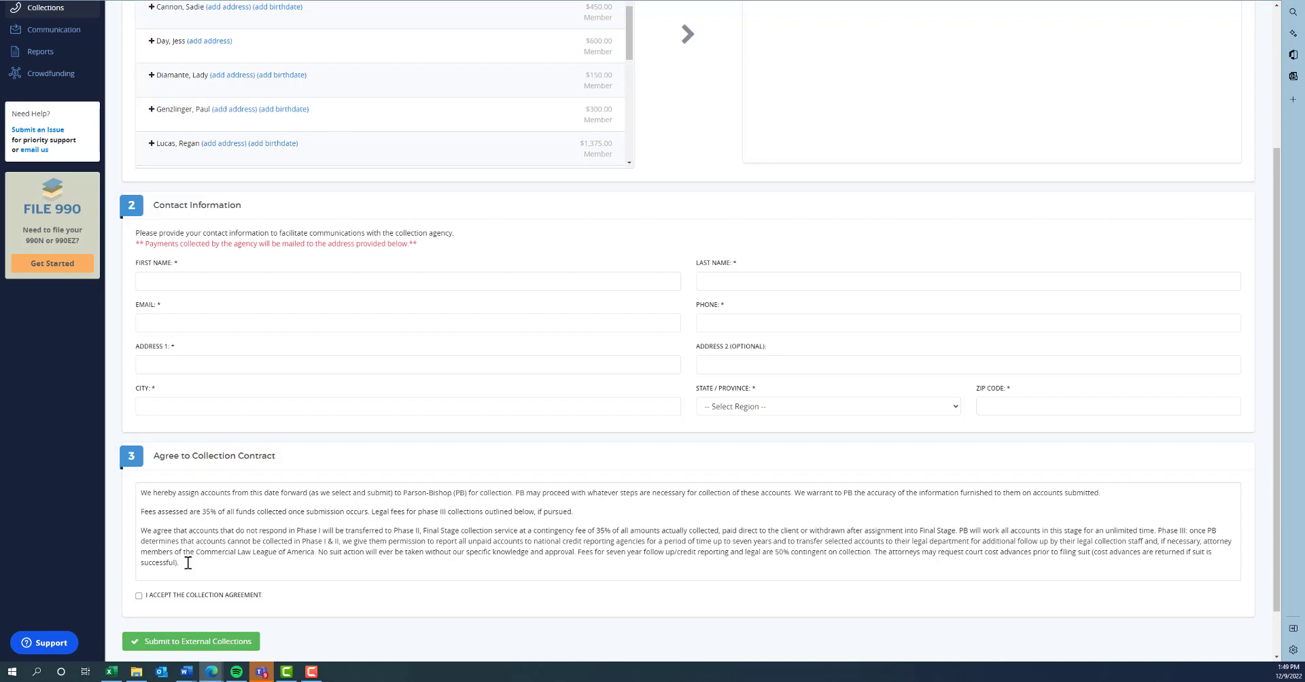
{"action": "left_click", "coordinate": [181, 643]}
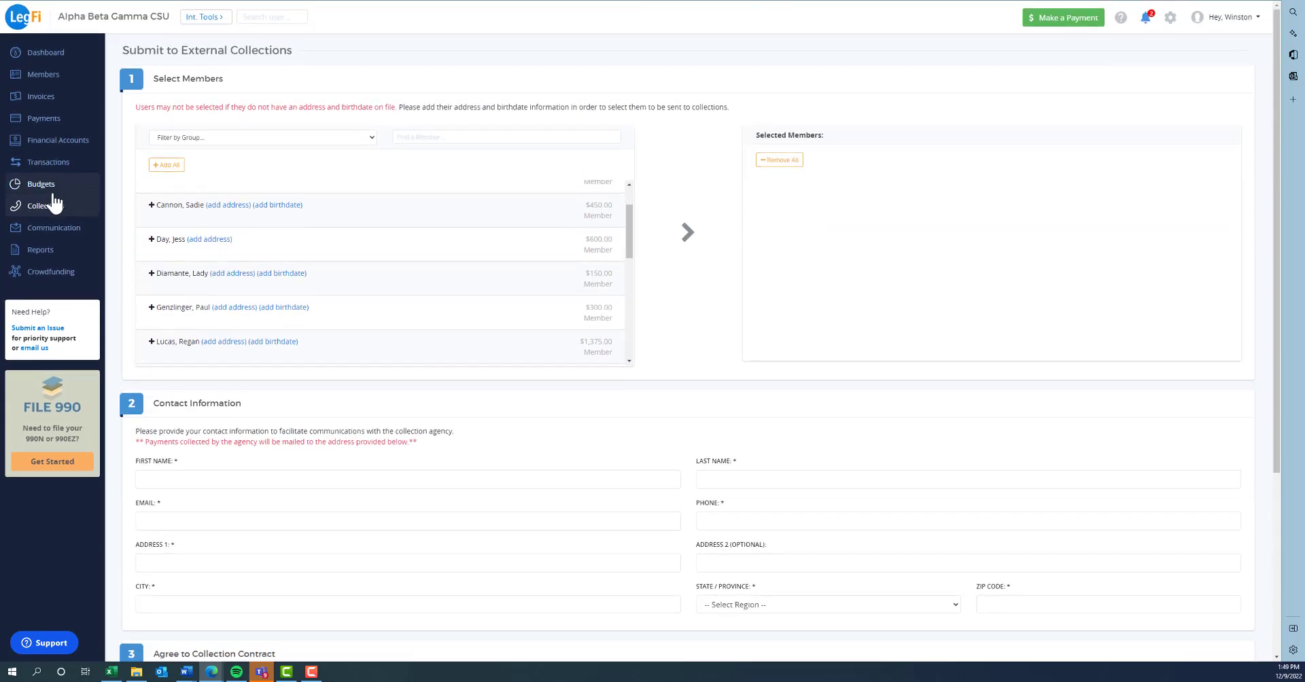
- Look up the collection agency's contact information, and return to the dashboard with the identity verification notice dismissed
{"action": "left_click", "coordinate": [52, 204]}
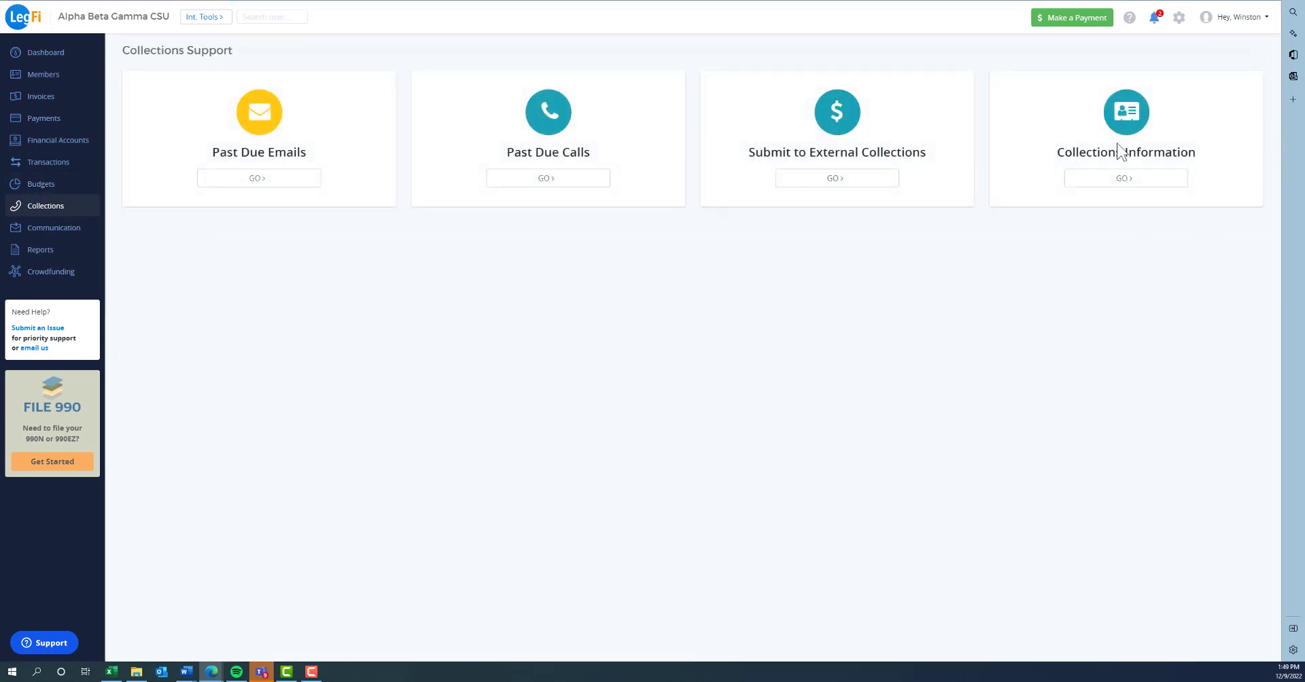
{"action": "left_click", "coordinate": [1128, 179]}
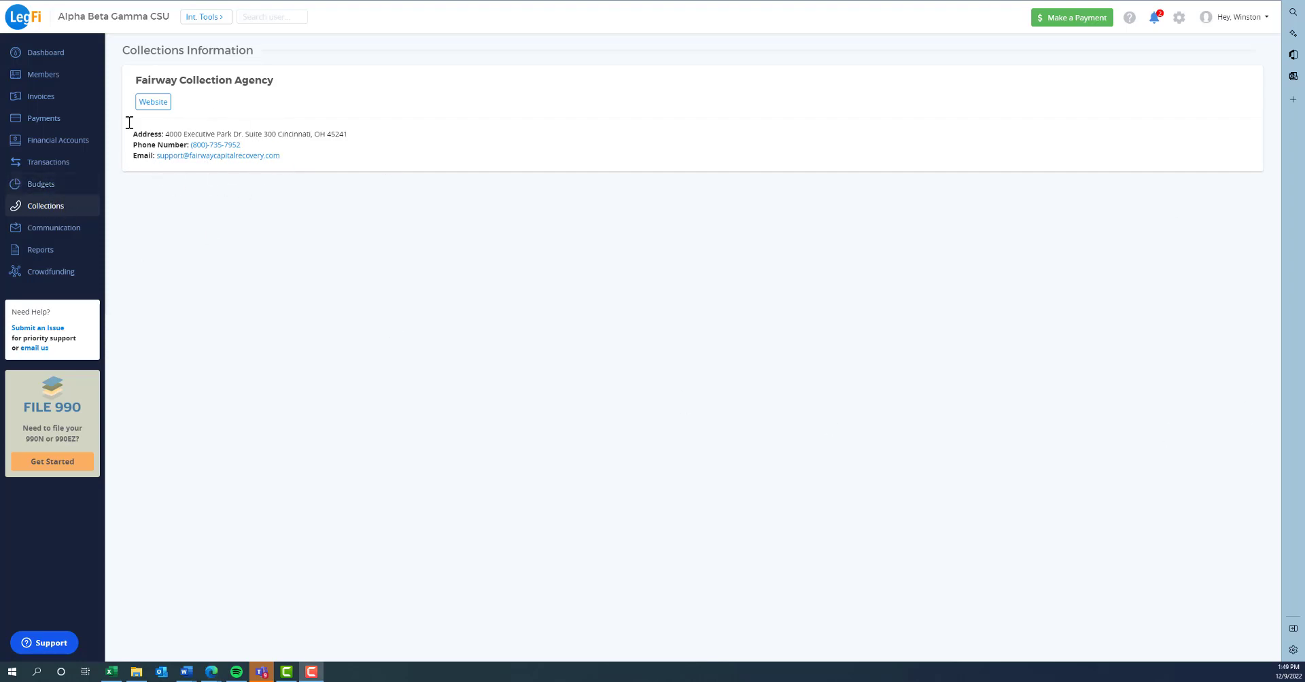
{"action": "left_click", "coordinate": [45, 56]}
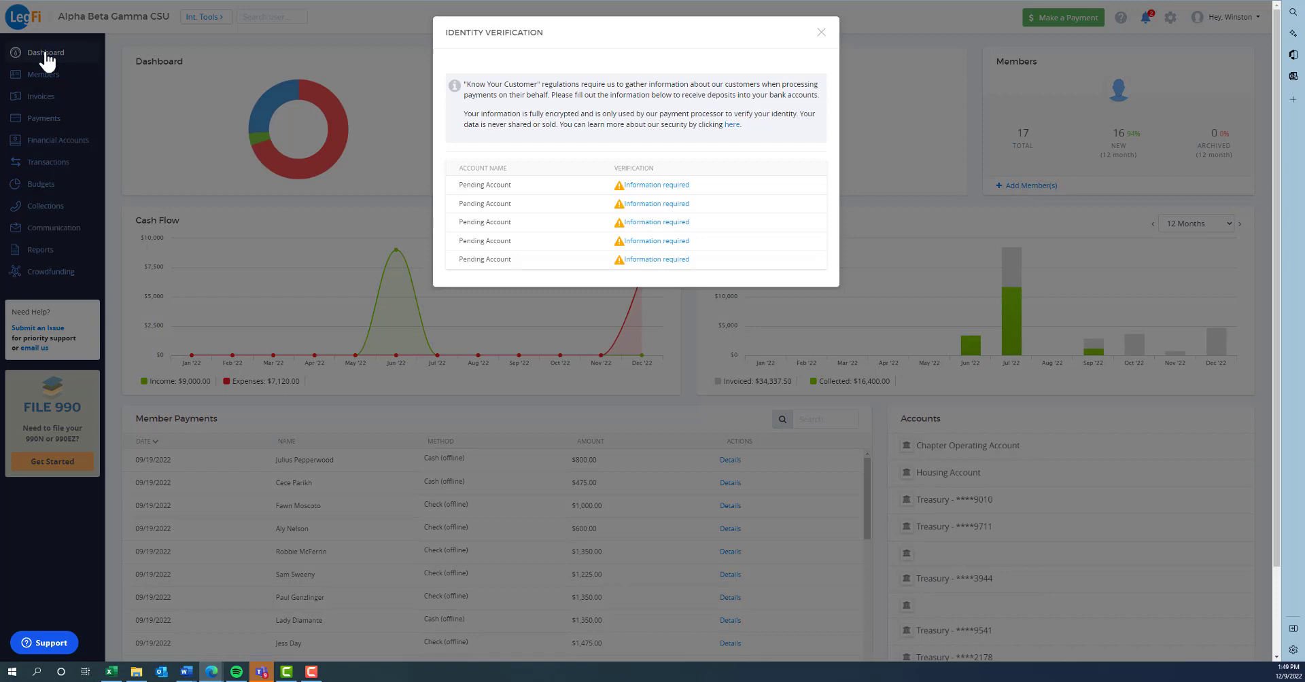
{"action": "left_click", "coordinate": [822, 33]}
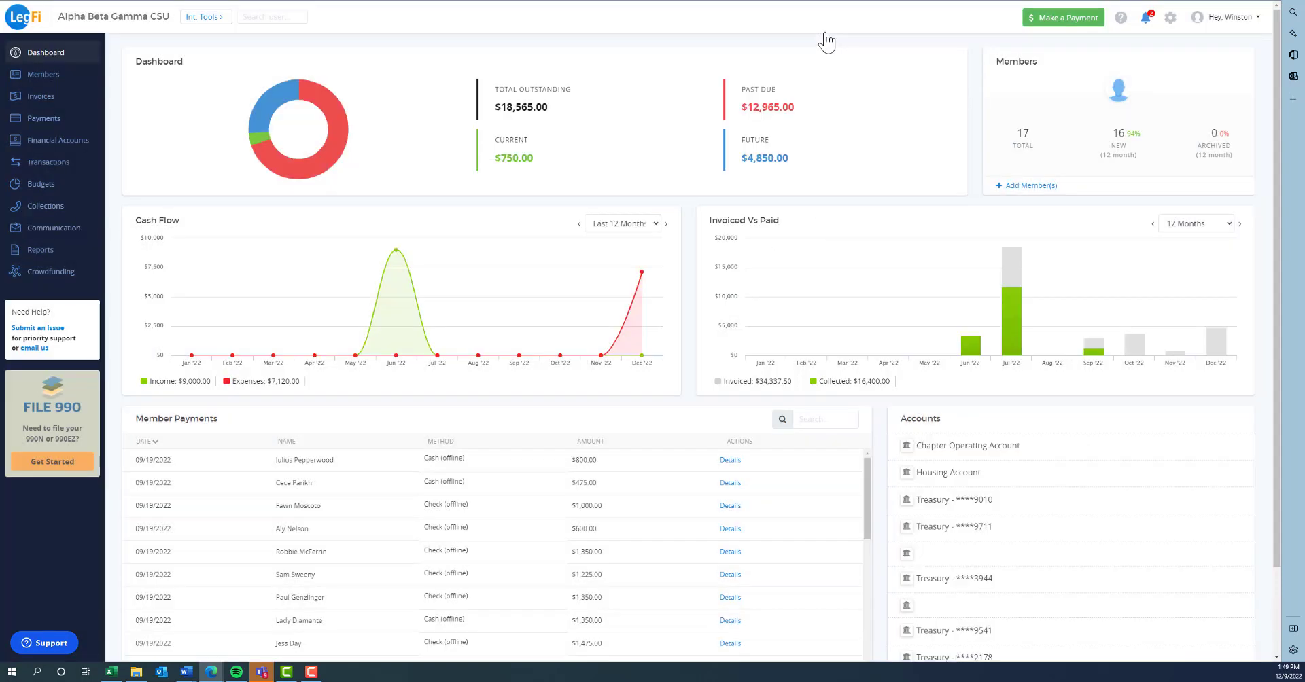